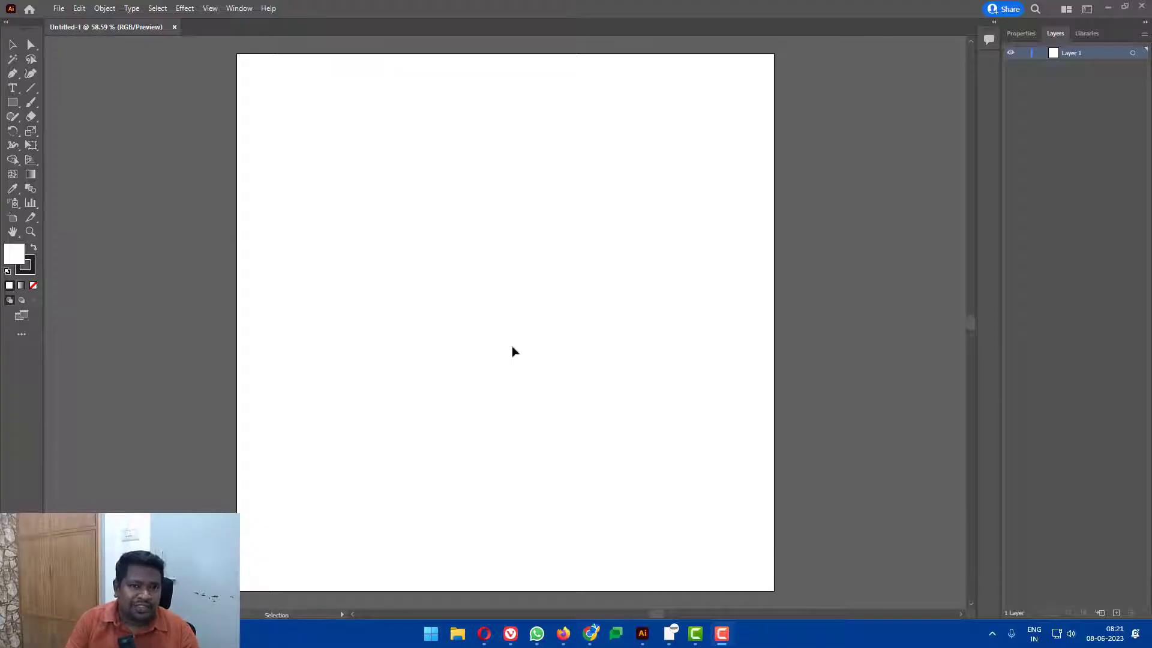
Open the Actions panel, dock it taller beside the artboard, and collapse Default Actions
left_click(232, 9)
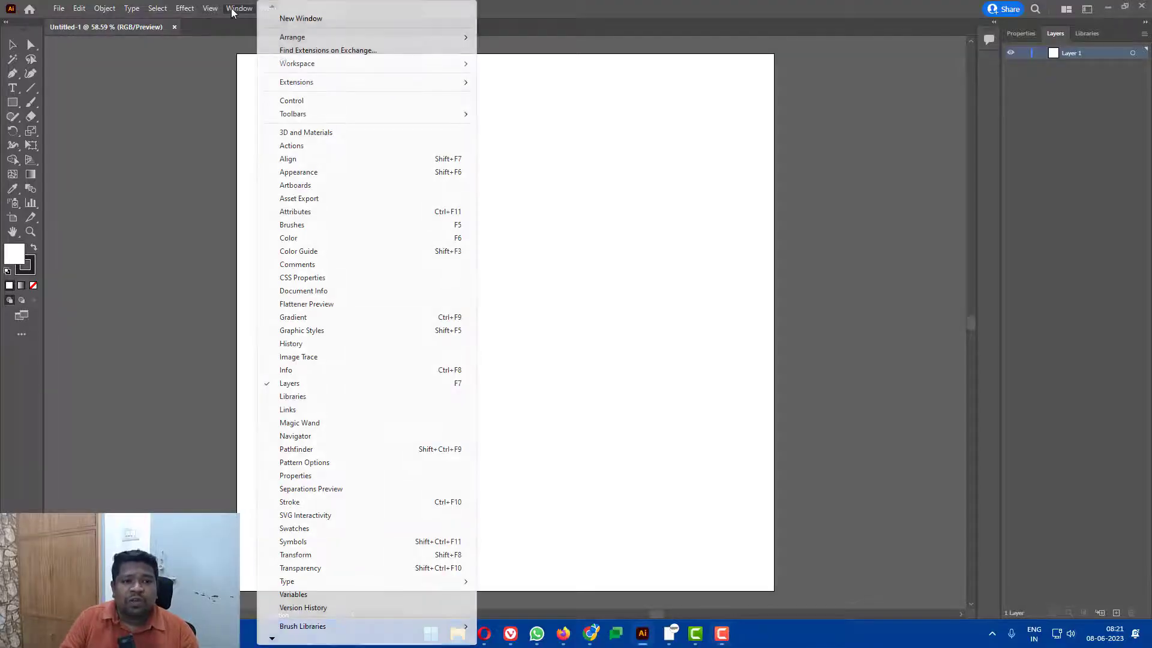
left_click(317, 147)
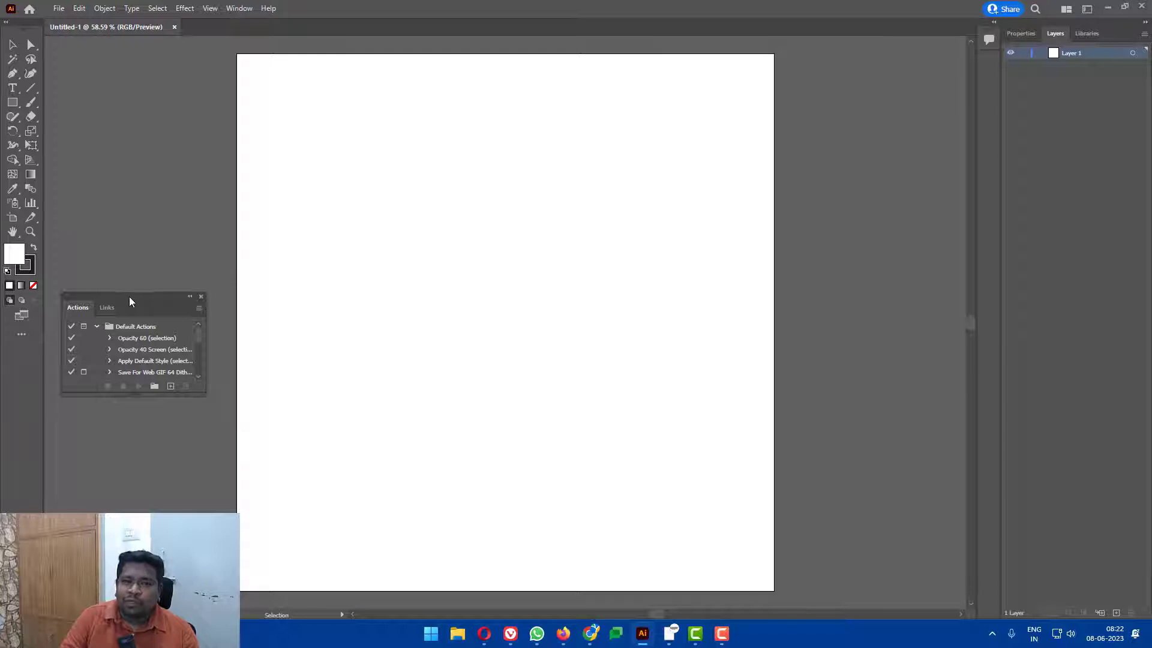
left_click_drag(130, 301, 877, 74)
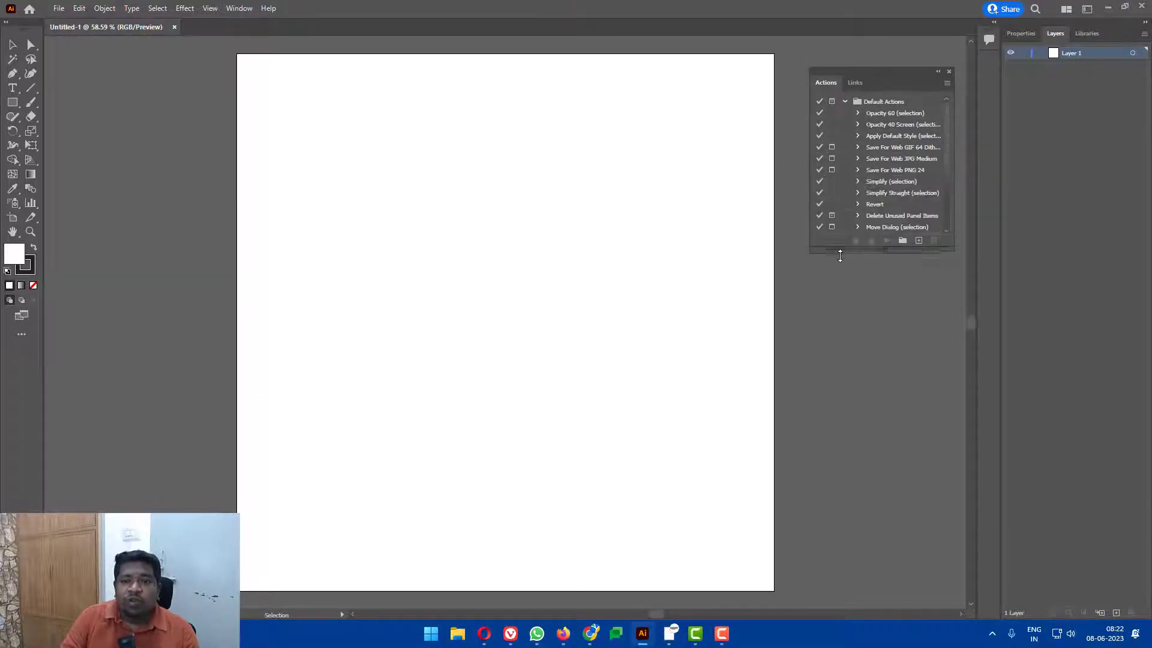
left_click_drag(835, 168, 834, 264)
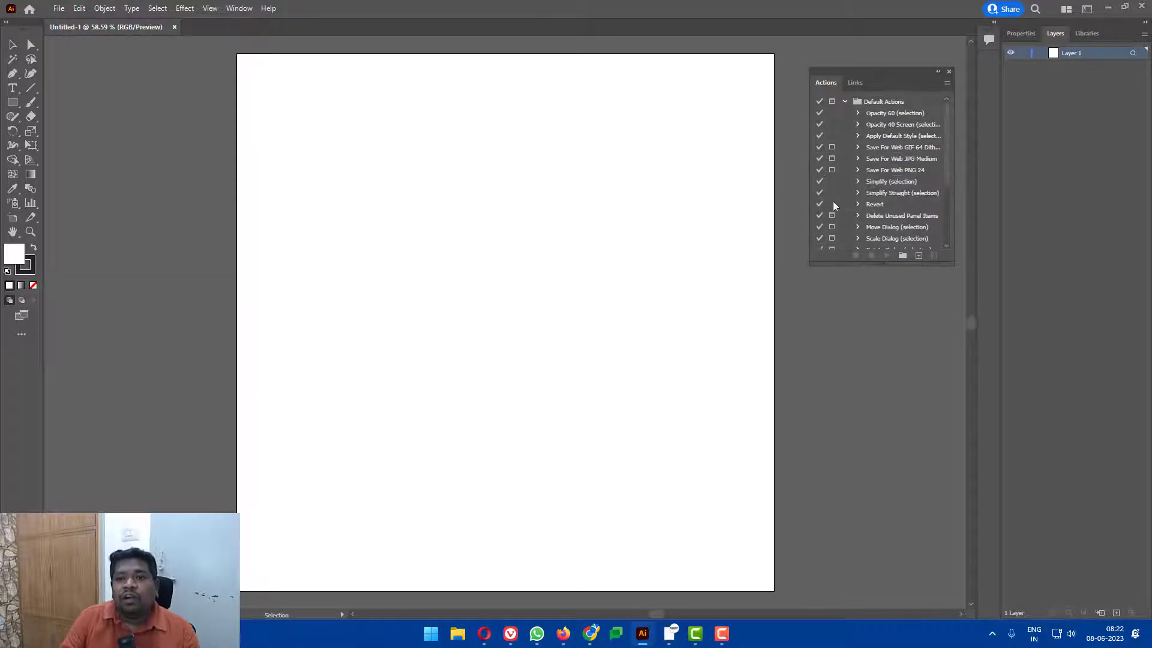
left_click(844, 102)
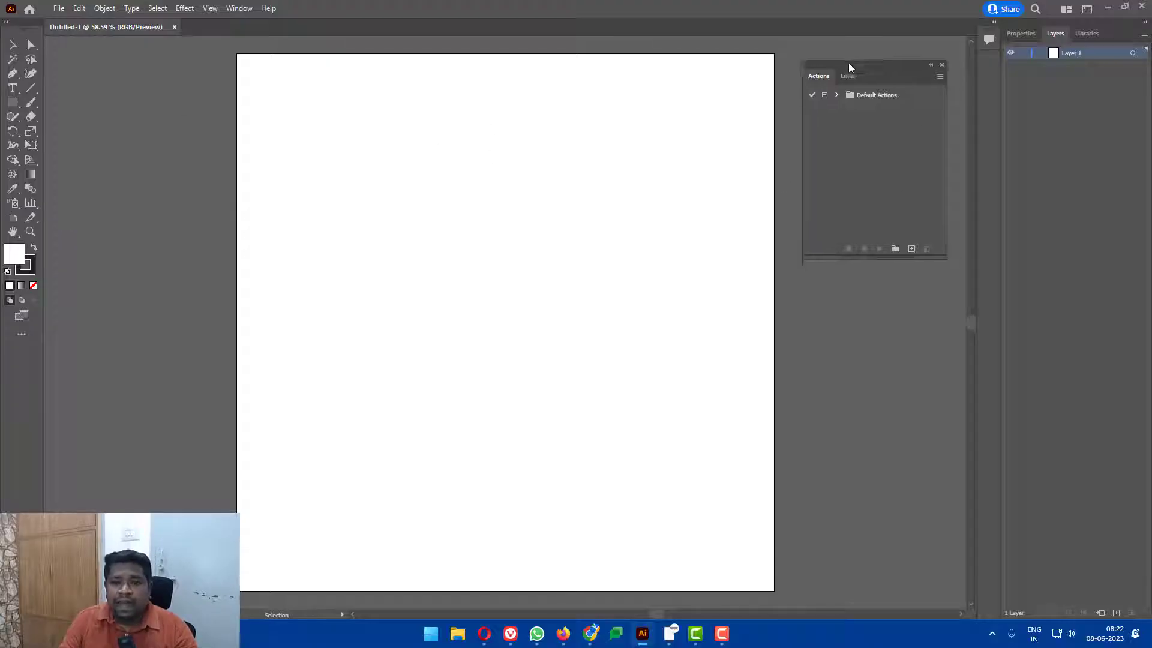
left_click_drag(880, 66, 862, 52)
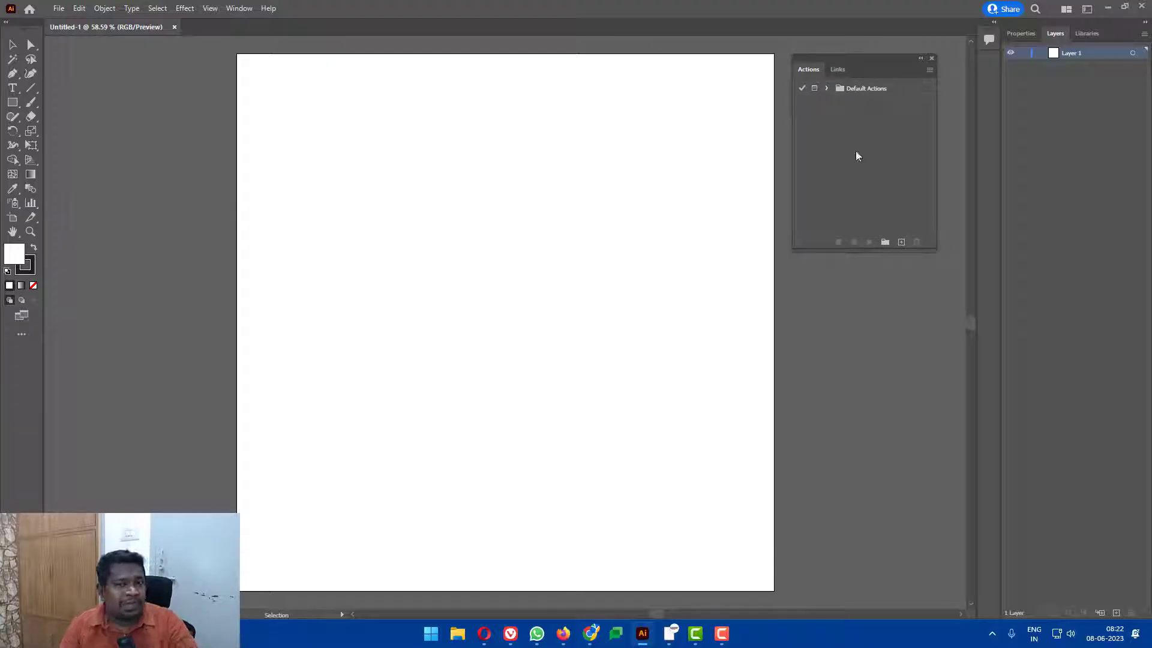
left_click(874, 90)
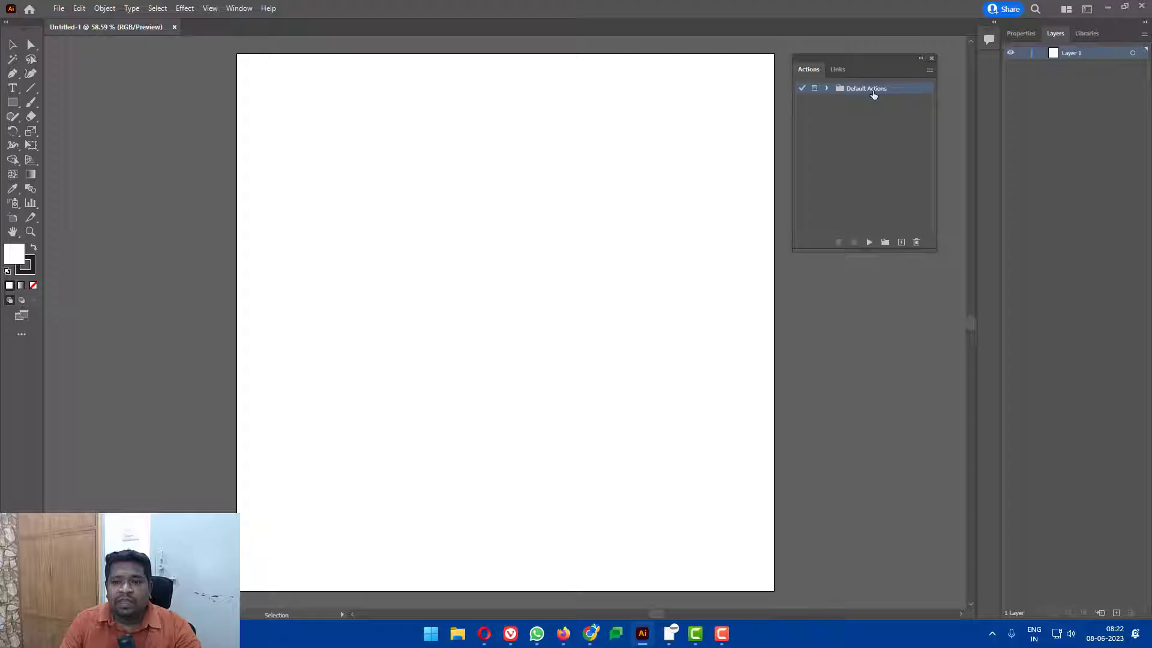
left_click(827, 88)
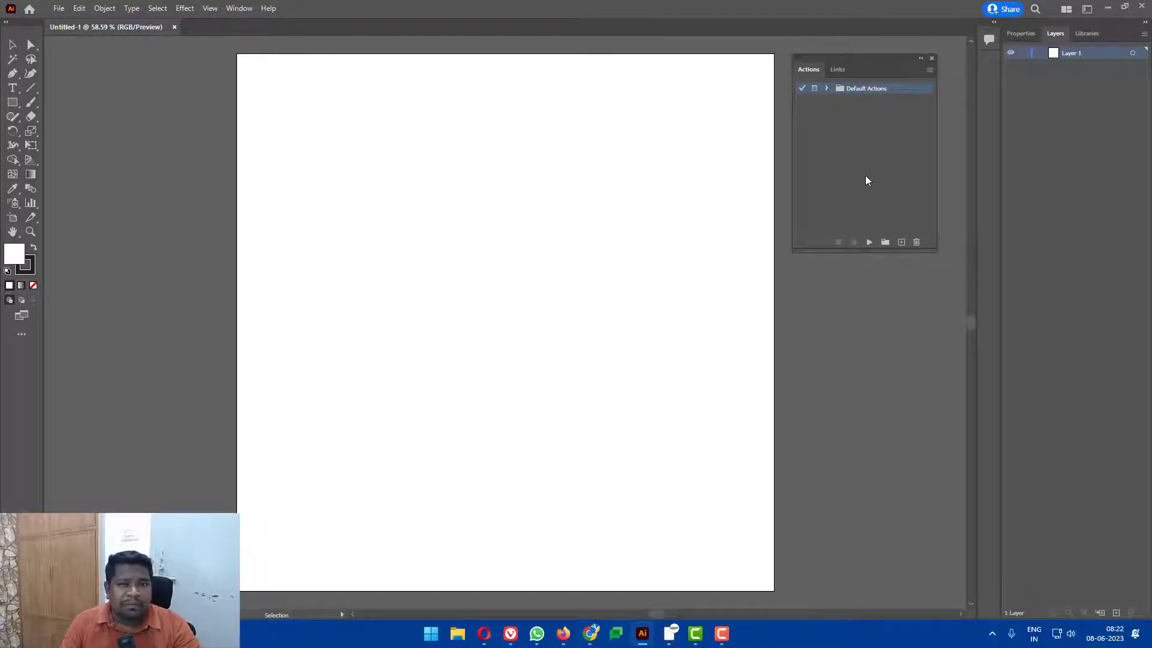
Add an action set named 'Font Design' to the Actions panel
left_click(884, 242)
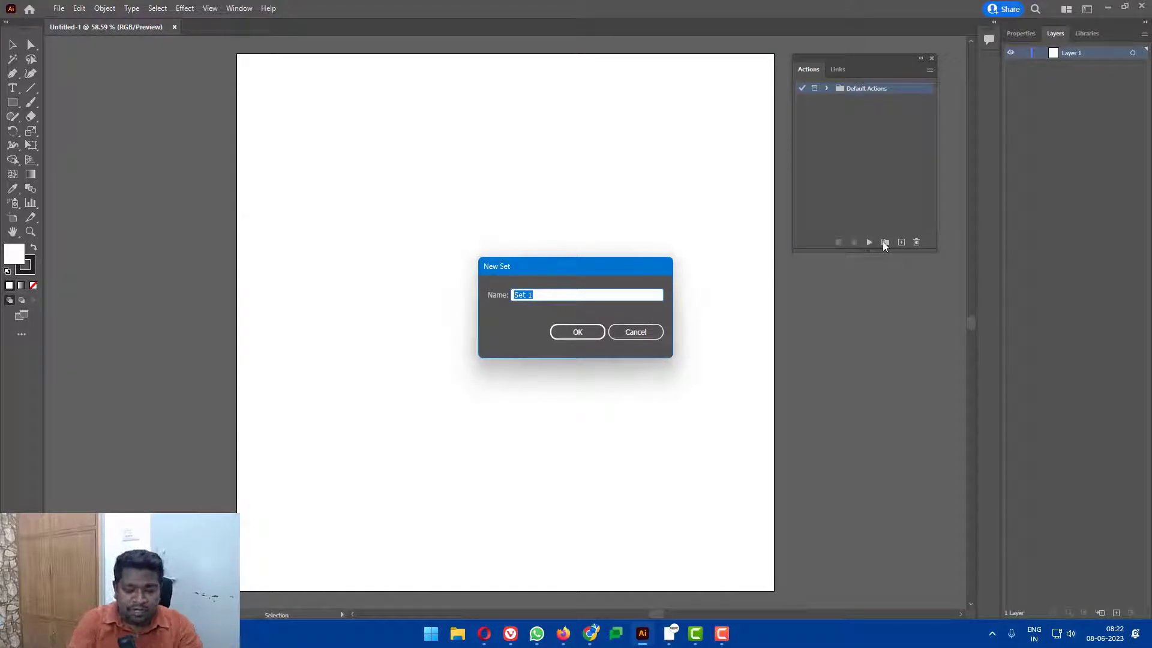
type("Font Des")
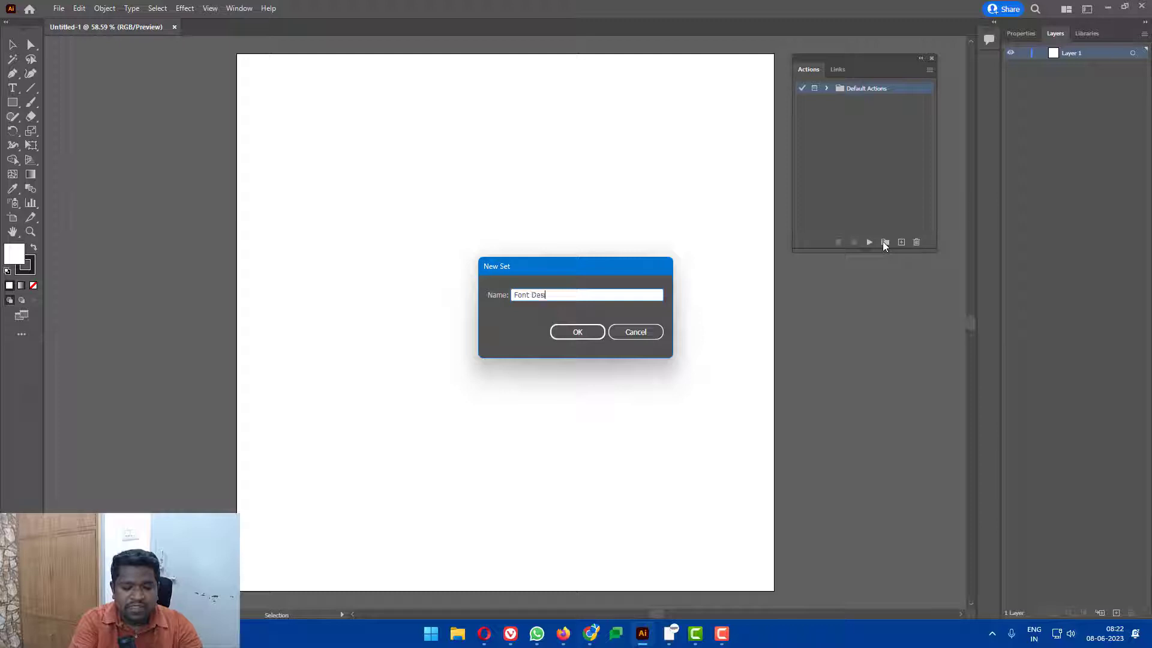
type("ign")
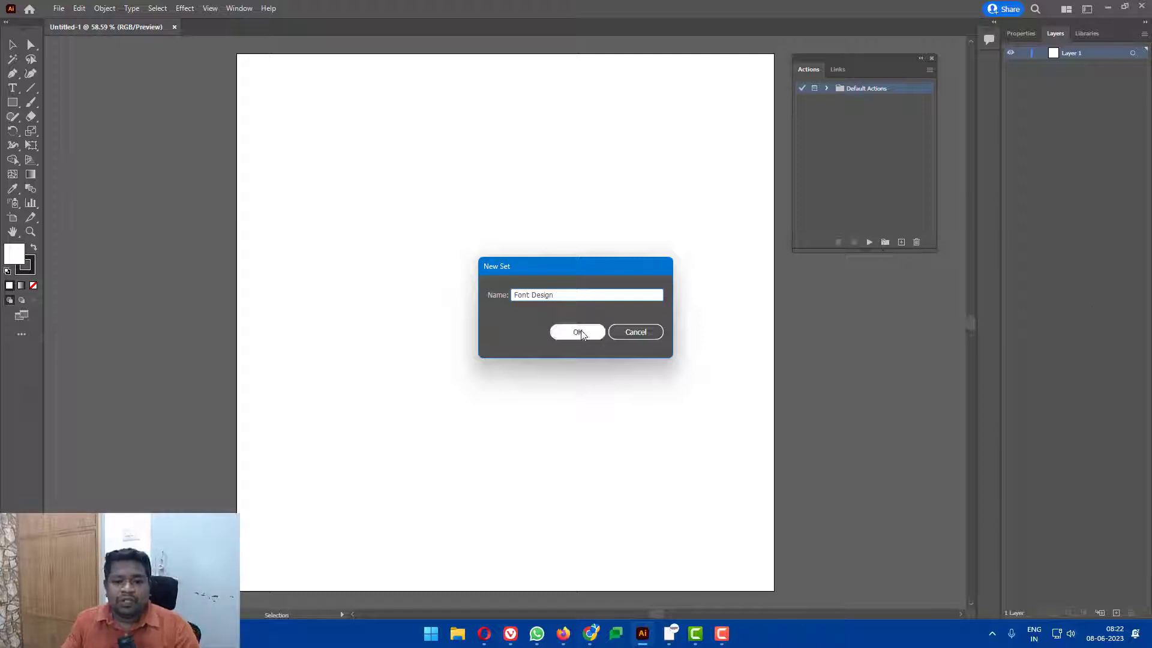
left_click(579, 332)
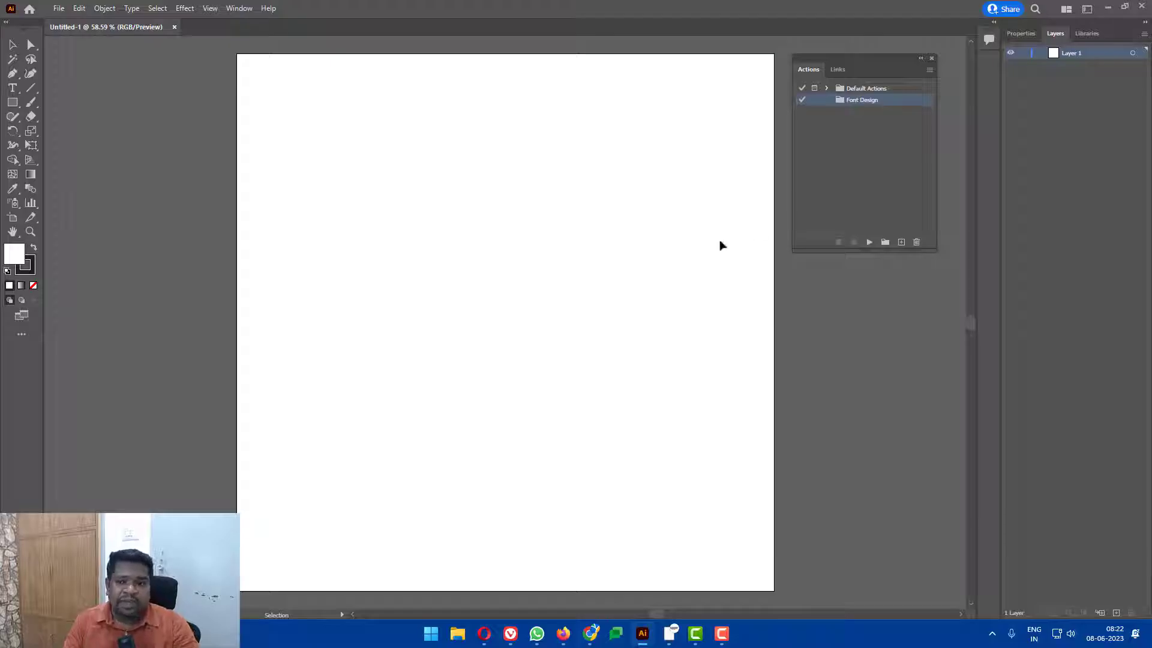
Cancel the new action and place selected 'Big Title' text near the artboard's top-left
left_click(902, 243)
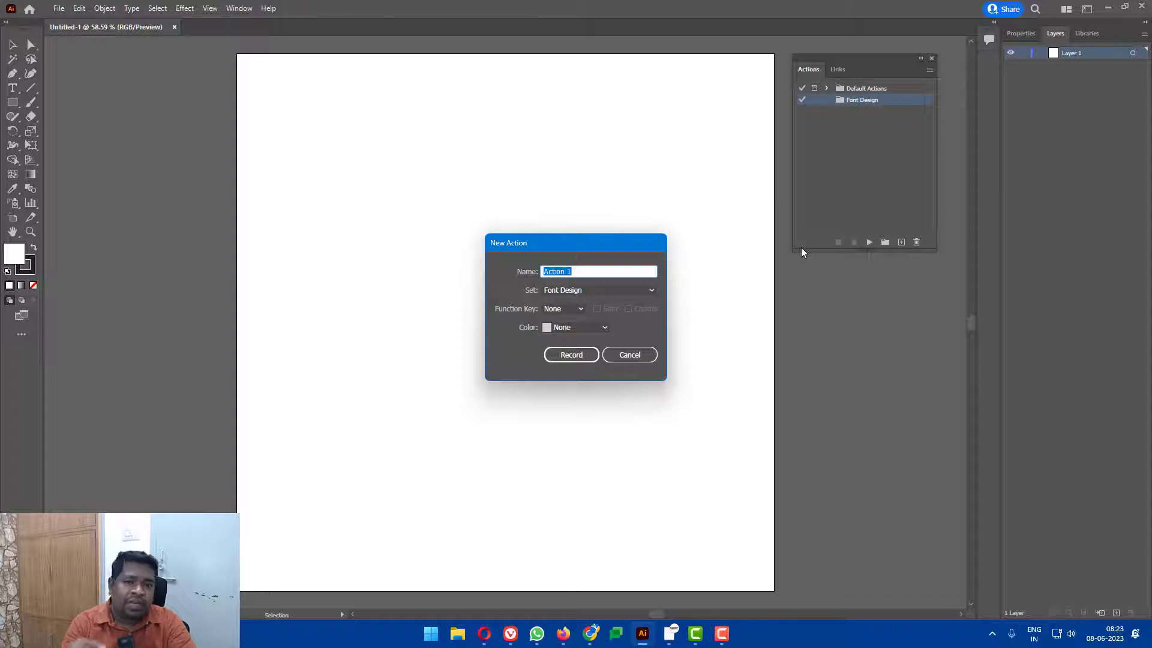
key("Escape")
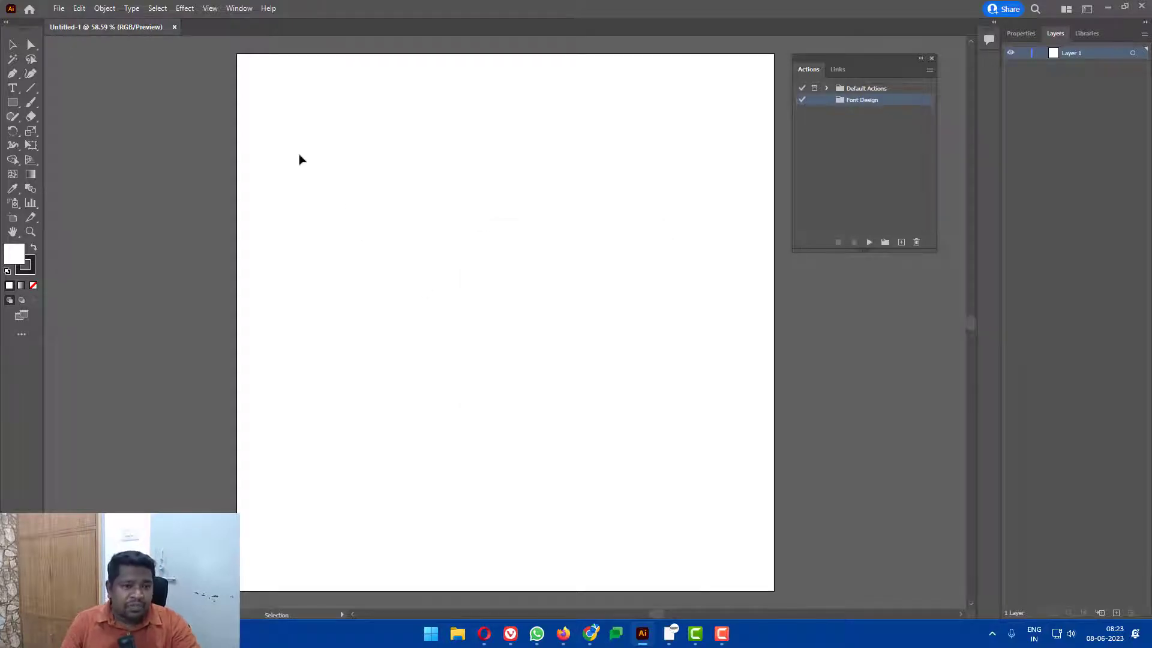
key("t")
left_click(280, 119)
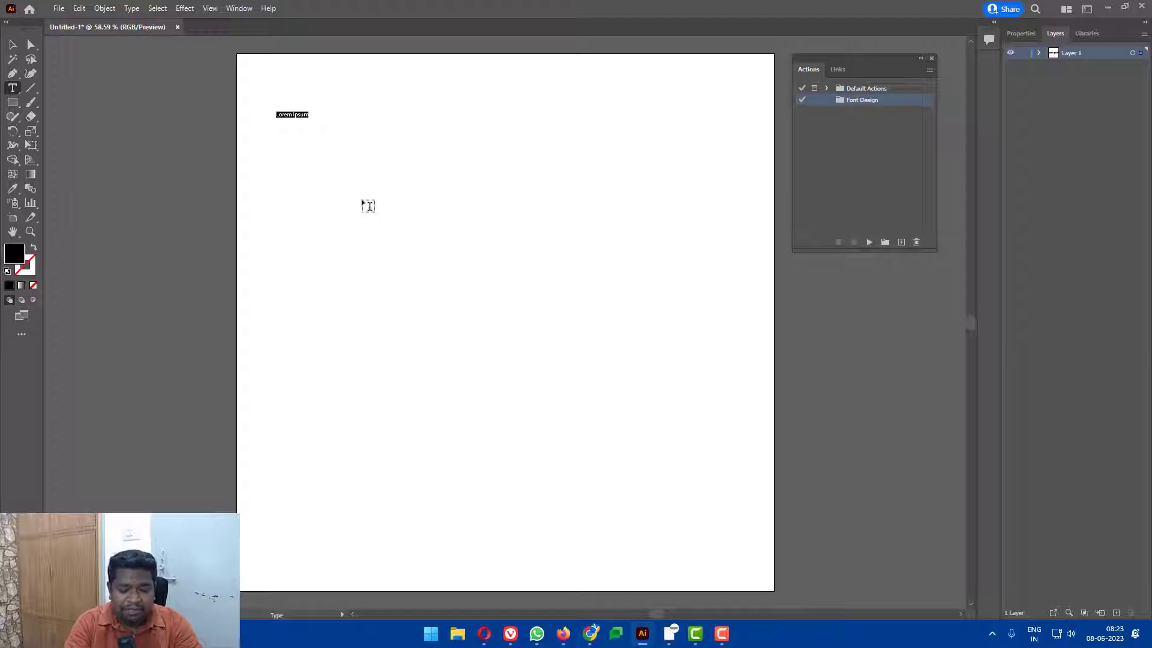
type("Big T")
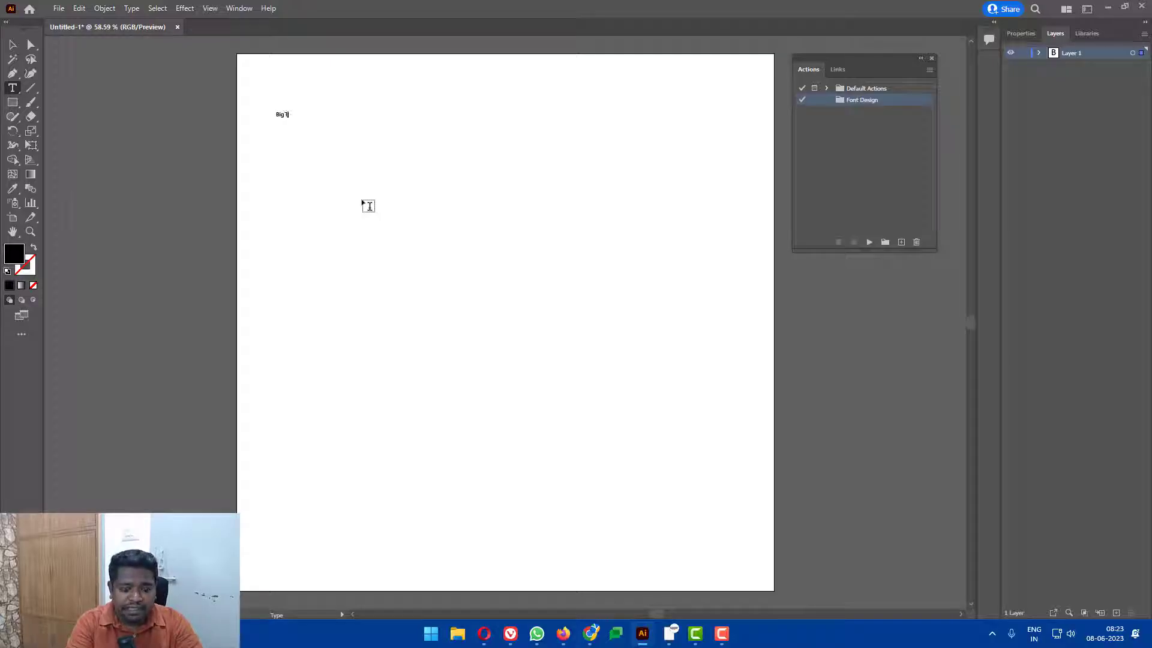
type("itle")
left_click(12, 45)
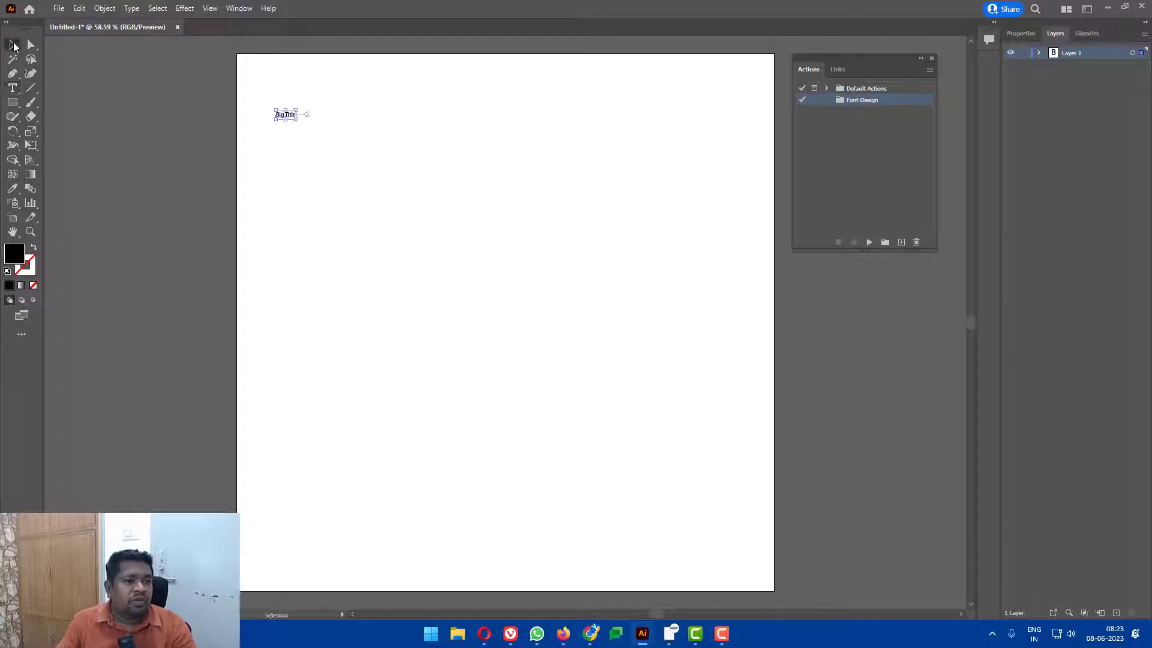
left_click_drag(409, 95, 271, 150)
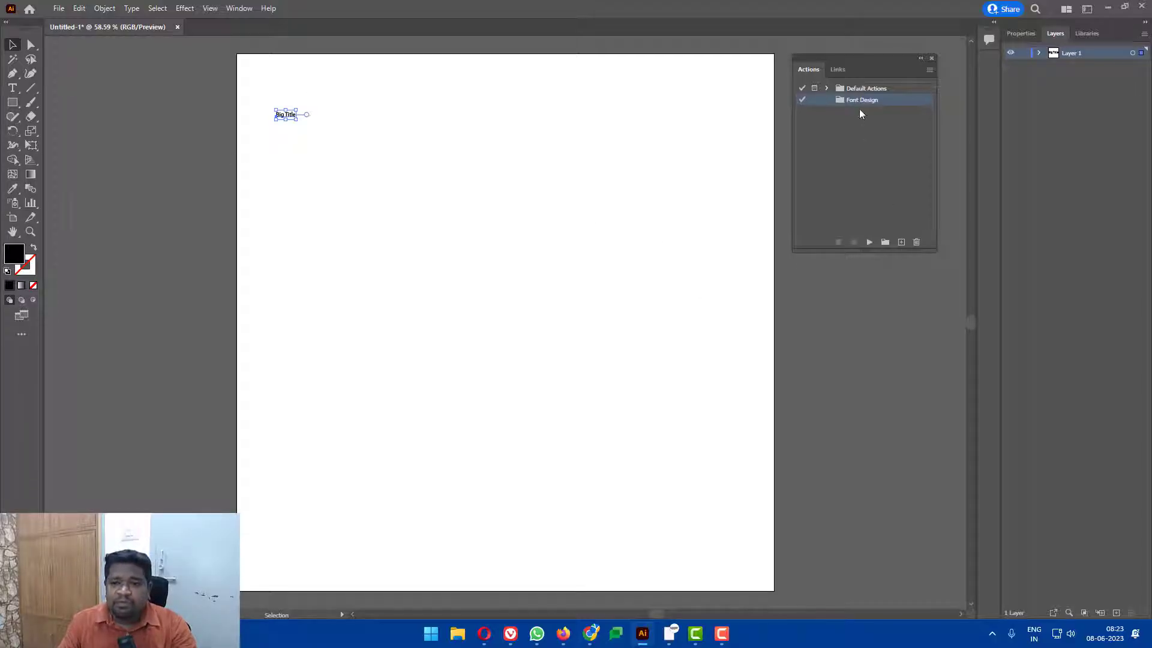
Begin recording a 'Big Title' action in Font Design, with function key F2 and colour Red
left_click(902, 242)
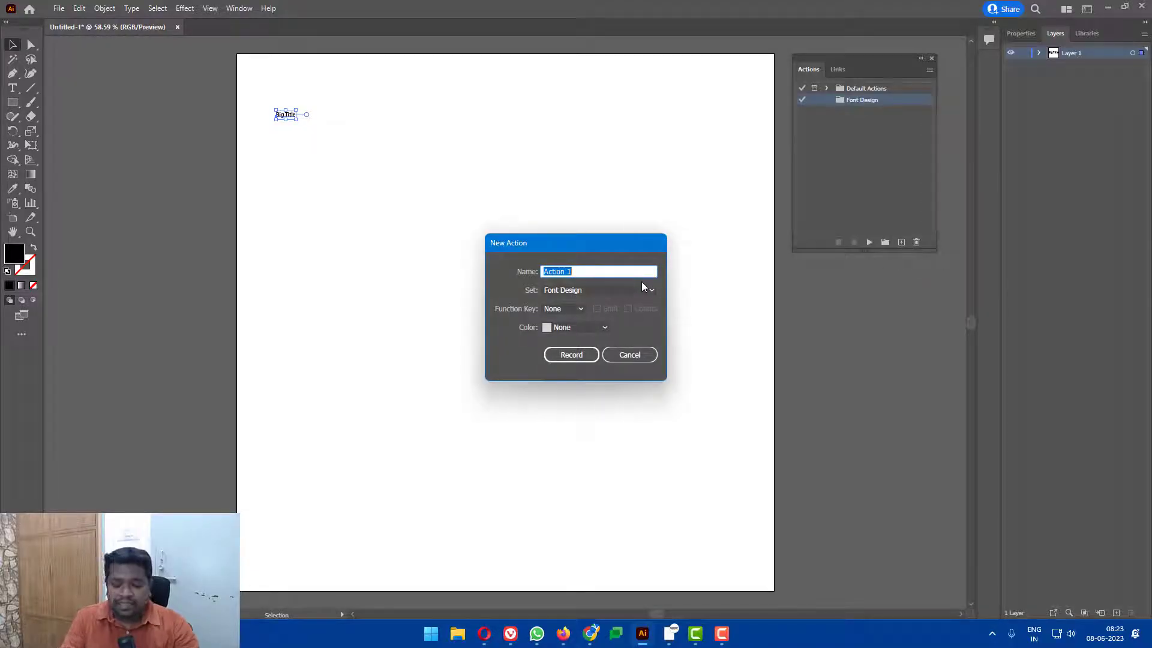
type("Big Tit")
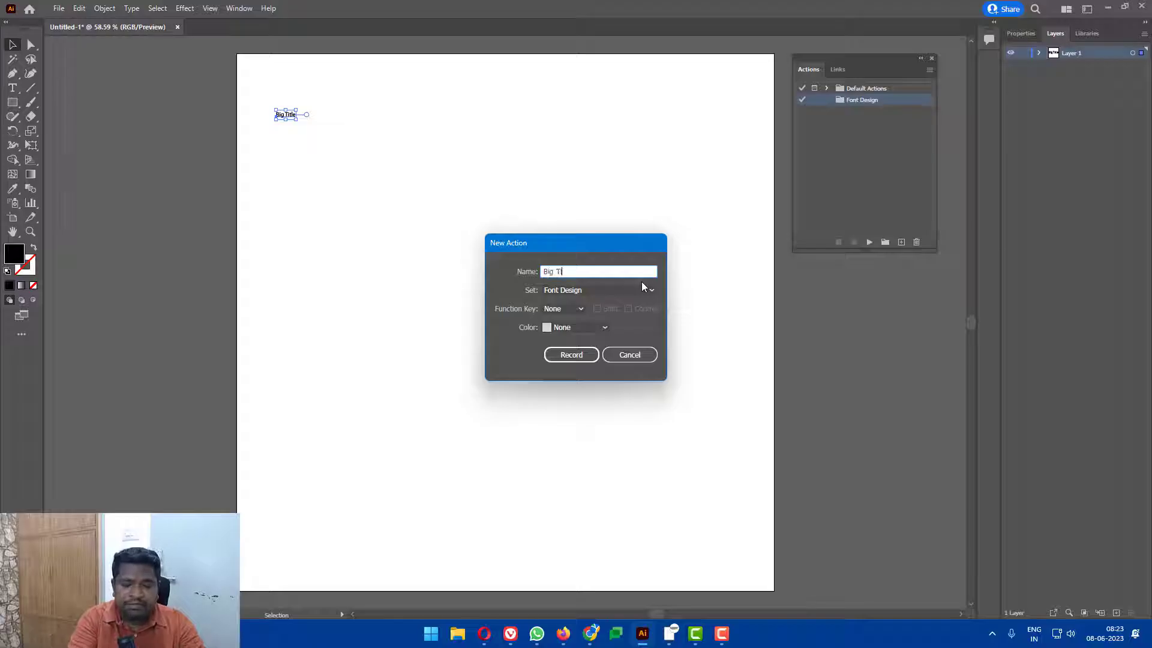
type("le")
left_click(632, 290)
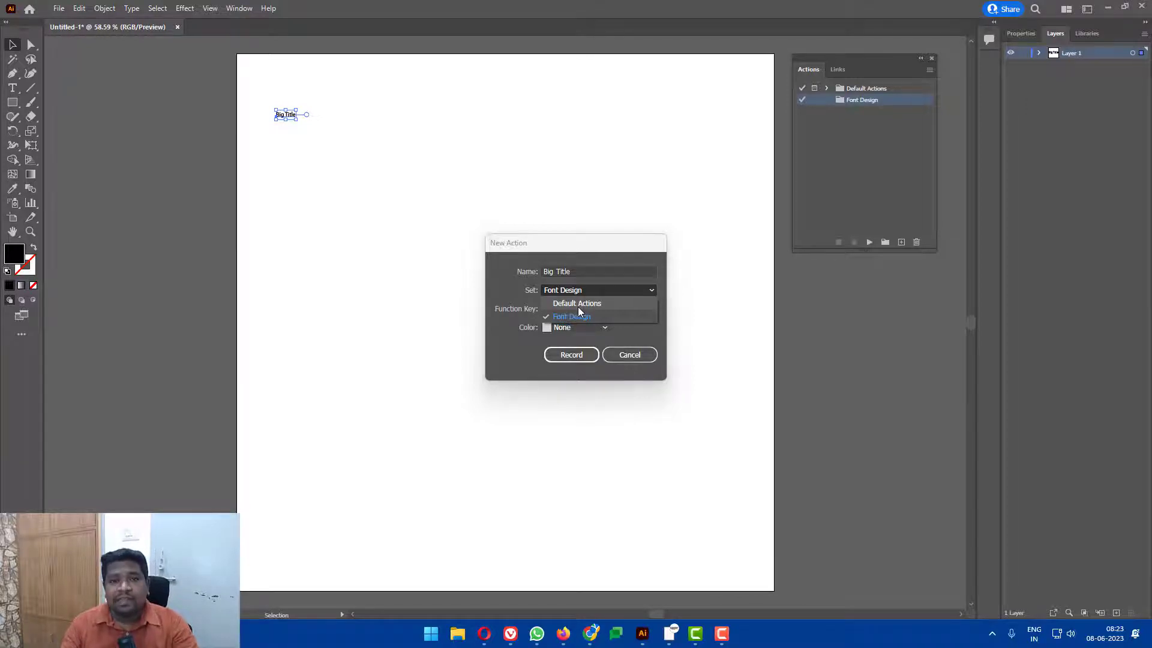
left_click(577, 316)
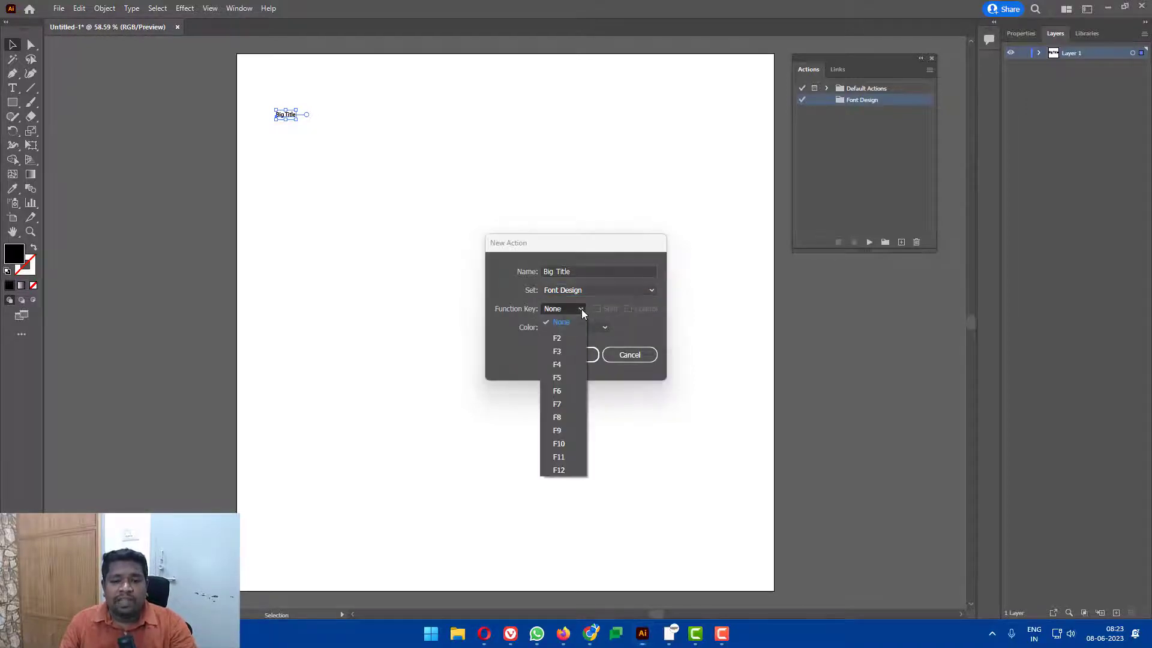
left_click(566, 334)
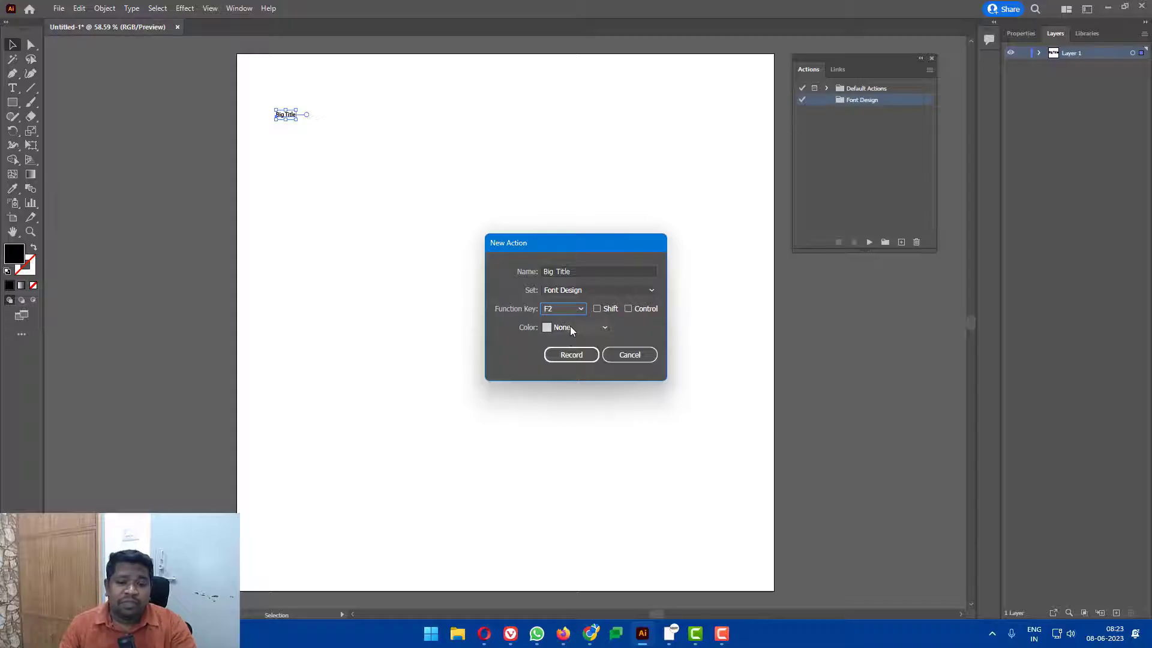
left_click(557, 311)
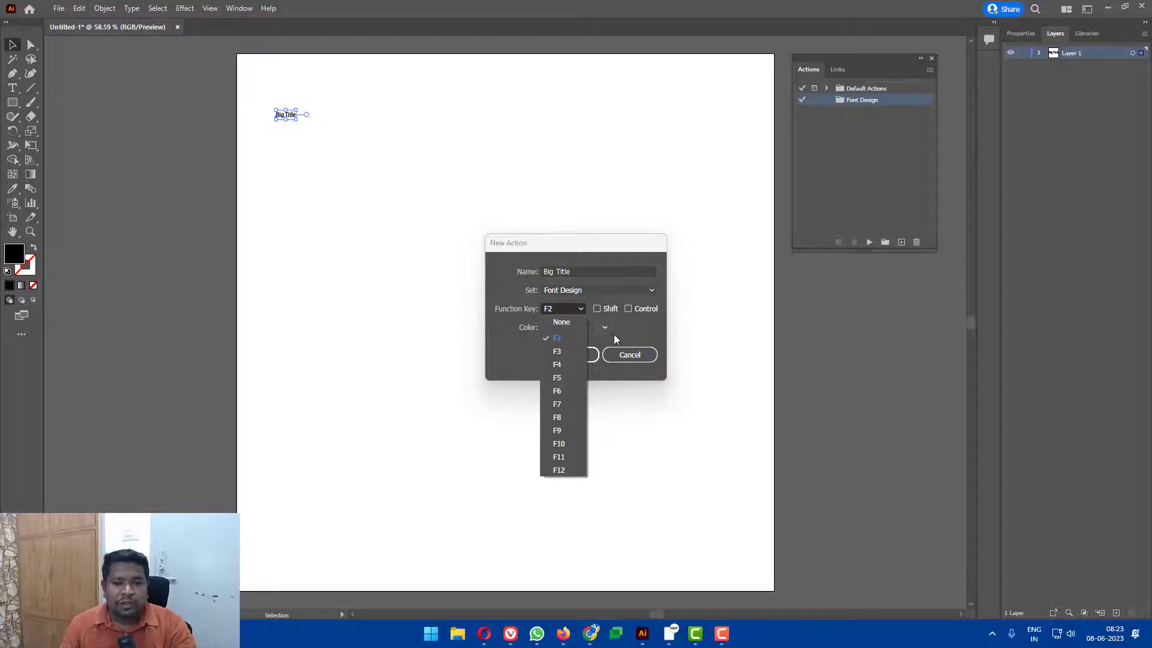
left_click(635, 325)
left_click(562, 327)
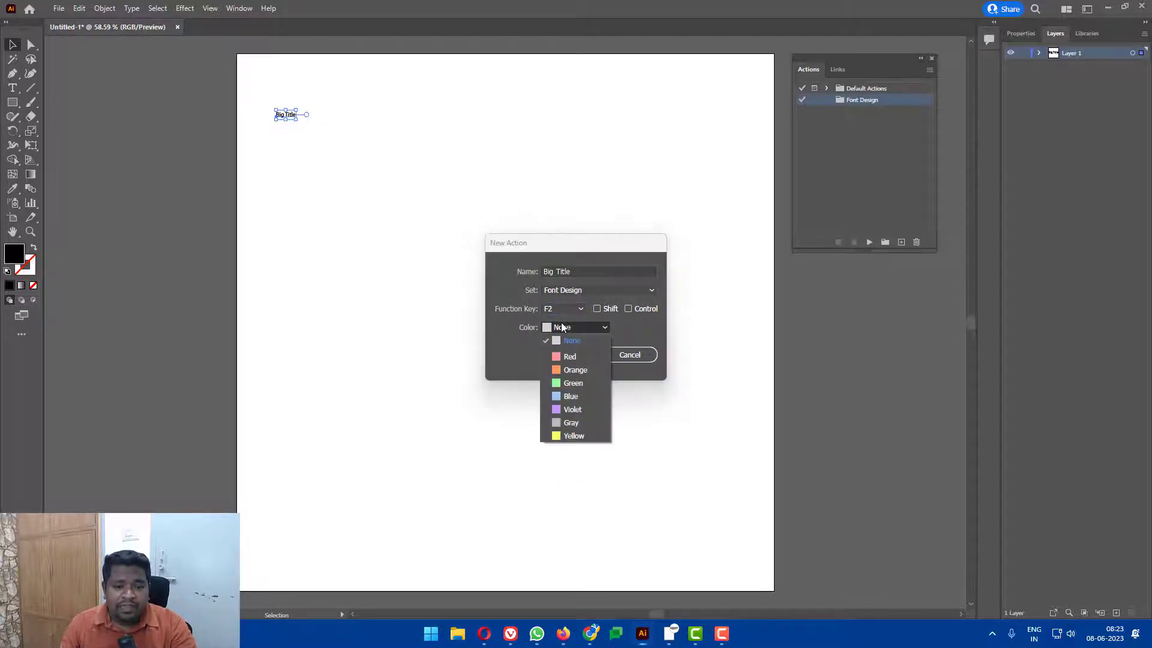
left_click(571, 356)
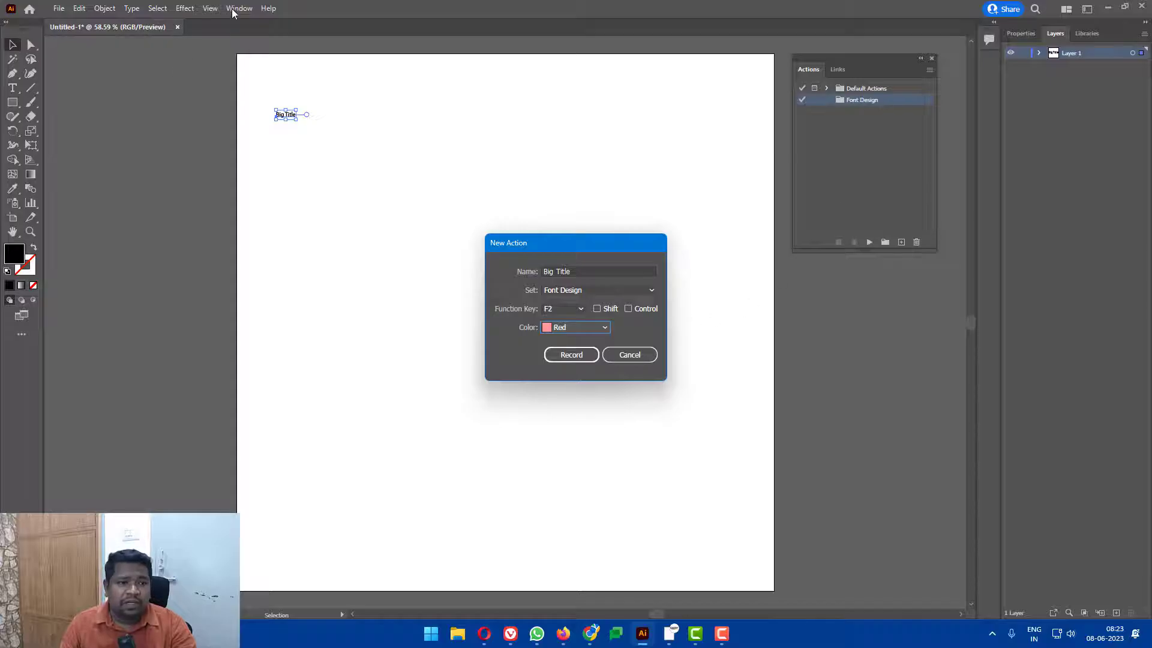
left_click(573, 354)
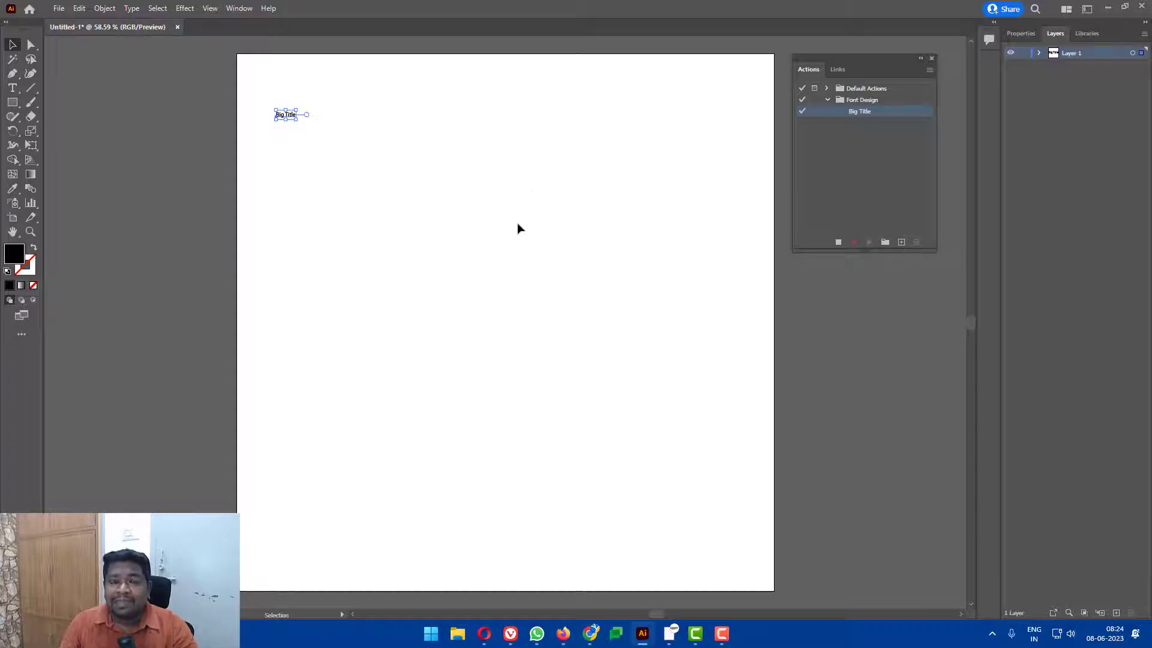
Open the Character panel and set Big Title's font to Poppins SemiBold
left_click(240, 9)
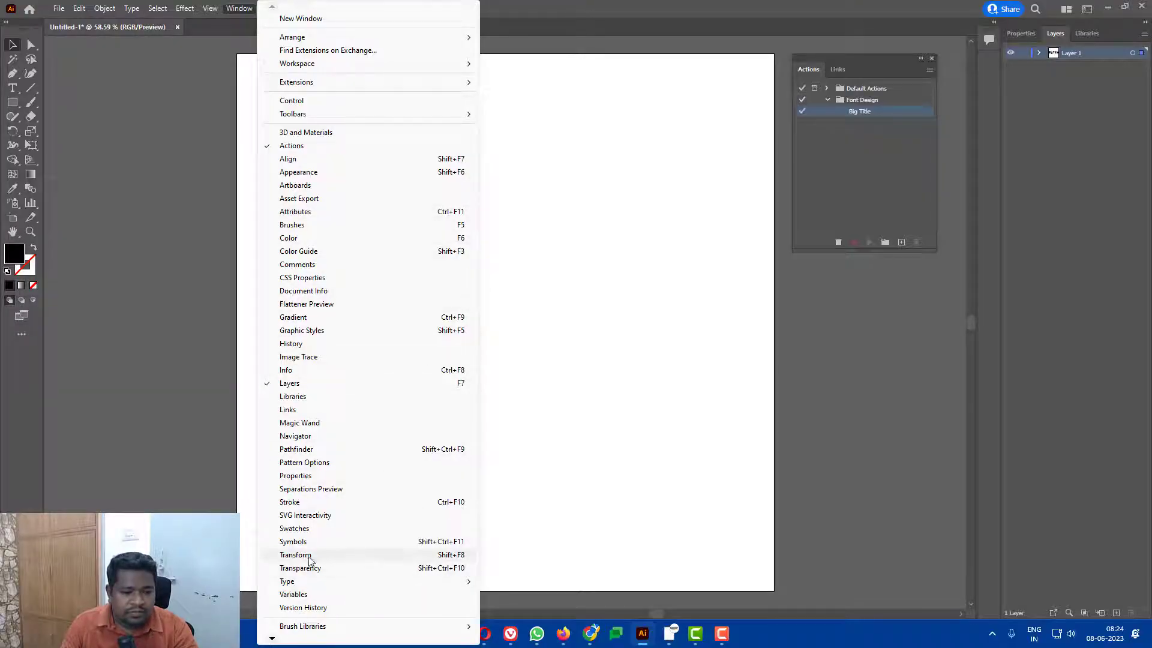
mouse_move(286, 581)
left_click(515, 502)
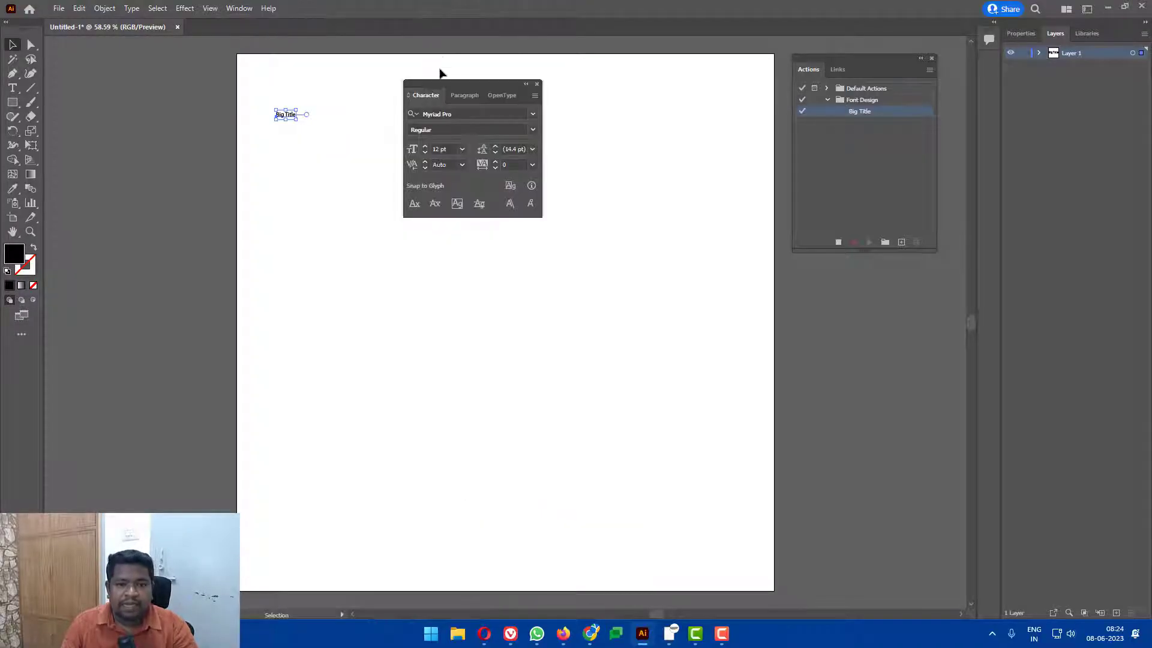
left_click_drag(430, 88, 830, 288)
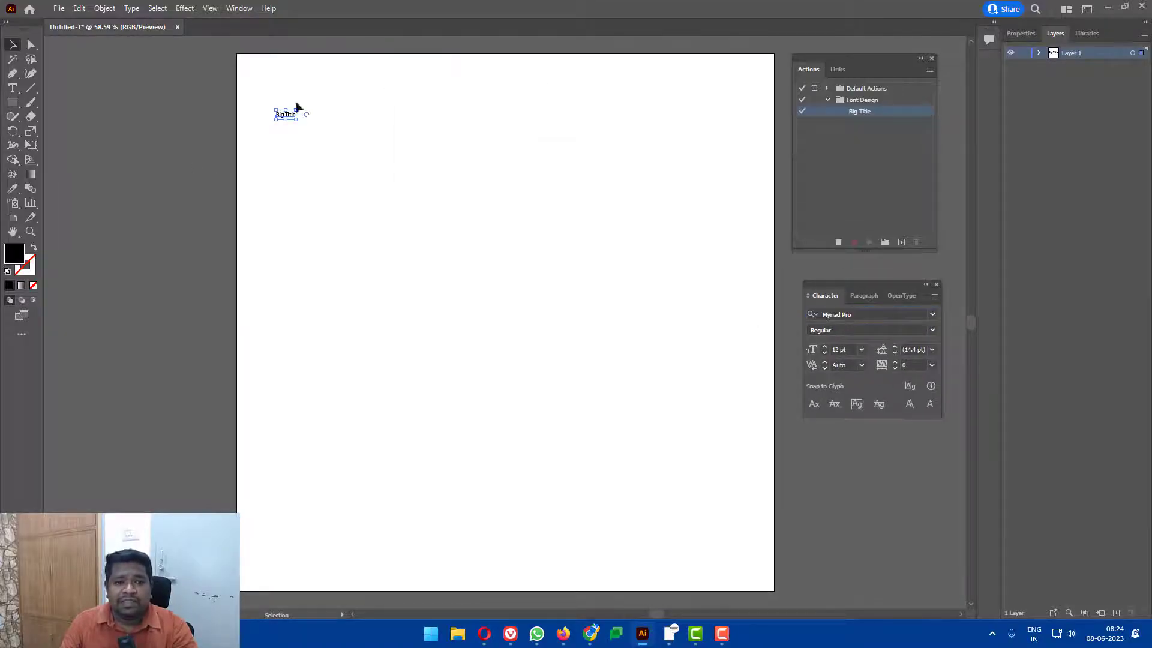
left_click(922, 315)
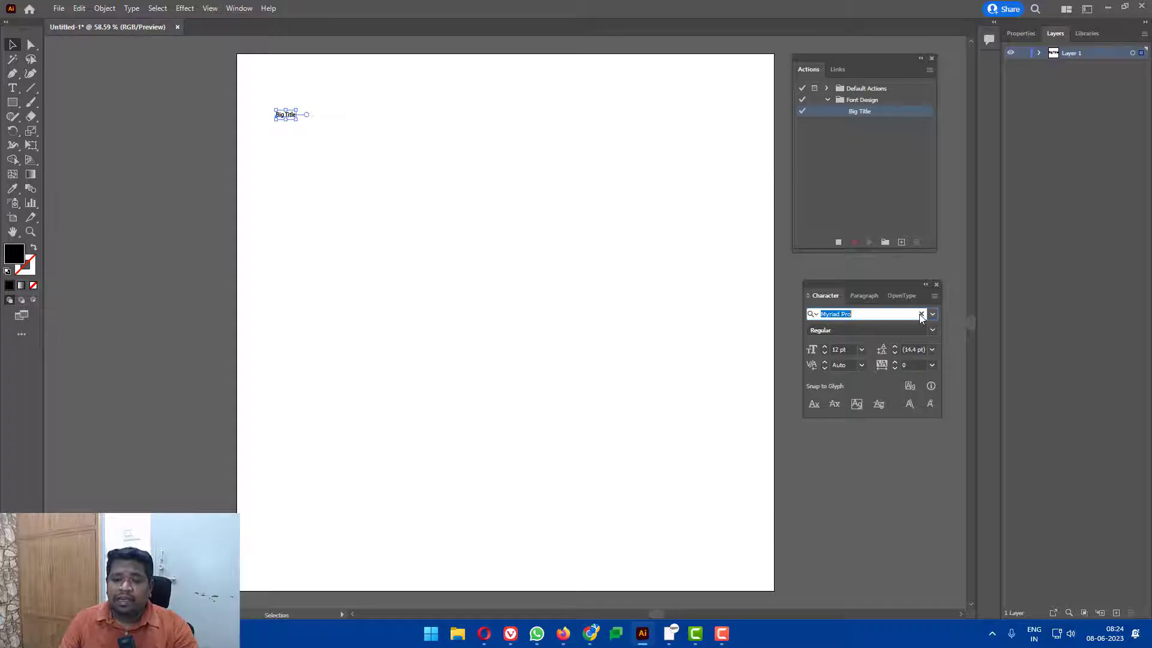
type("pop")
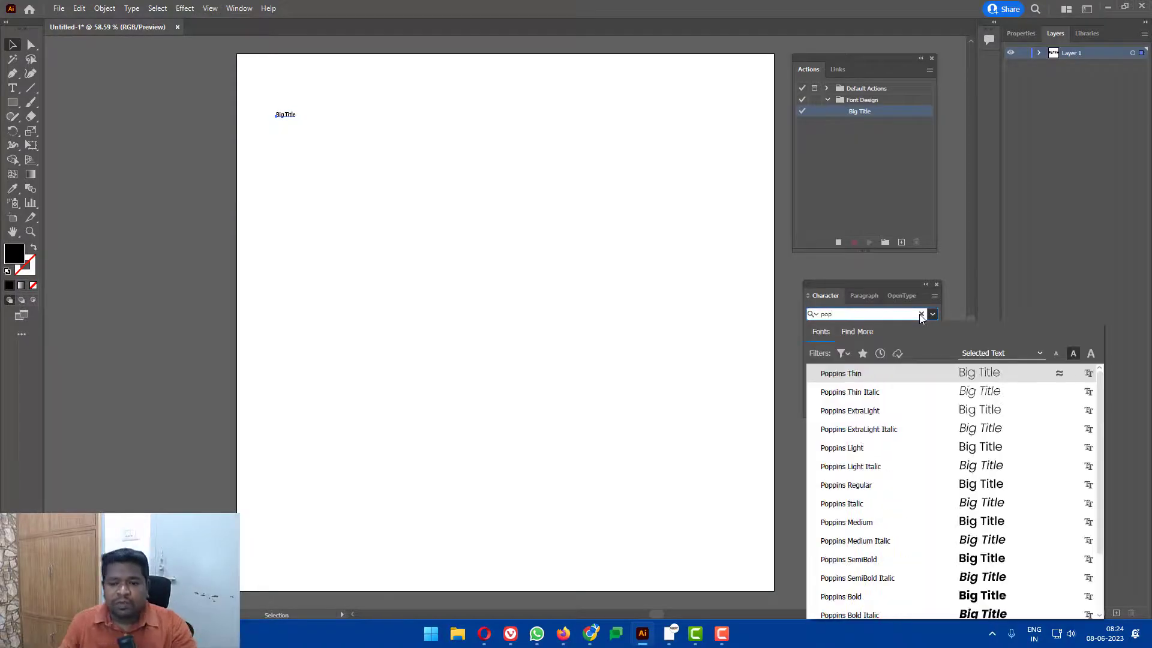
left_click(889, 560)
left_click(854, 122)
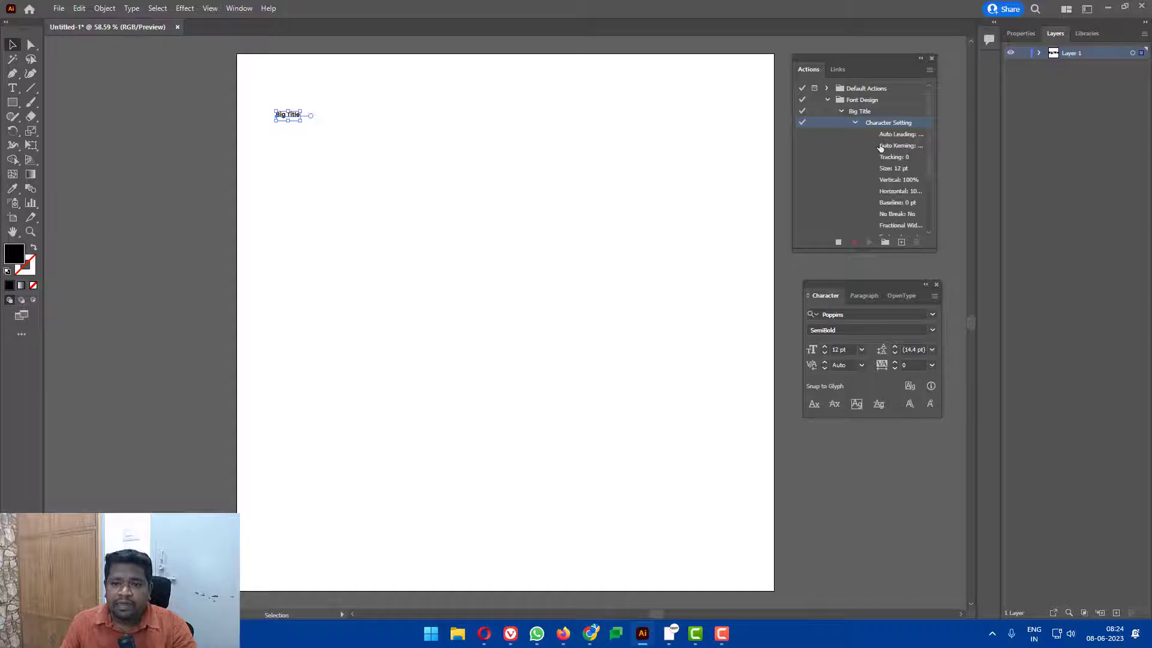
left_click(854, 122)
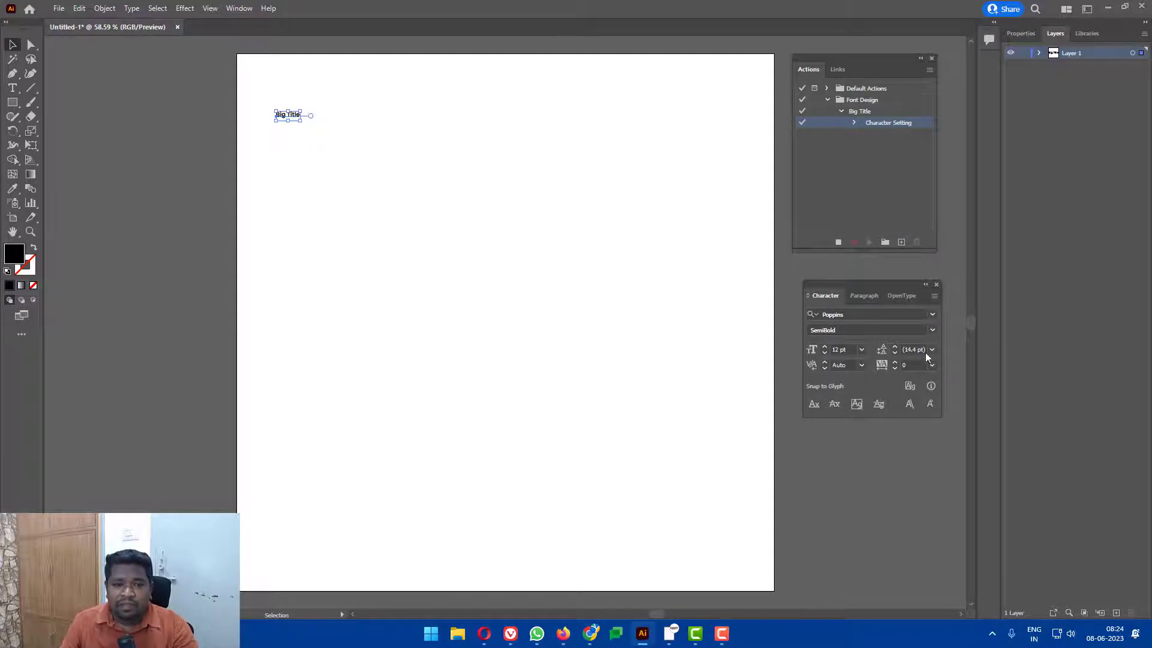
Set Big Title to 72 pt and stop recording the action
left_click(862, 349)
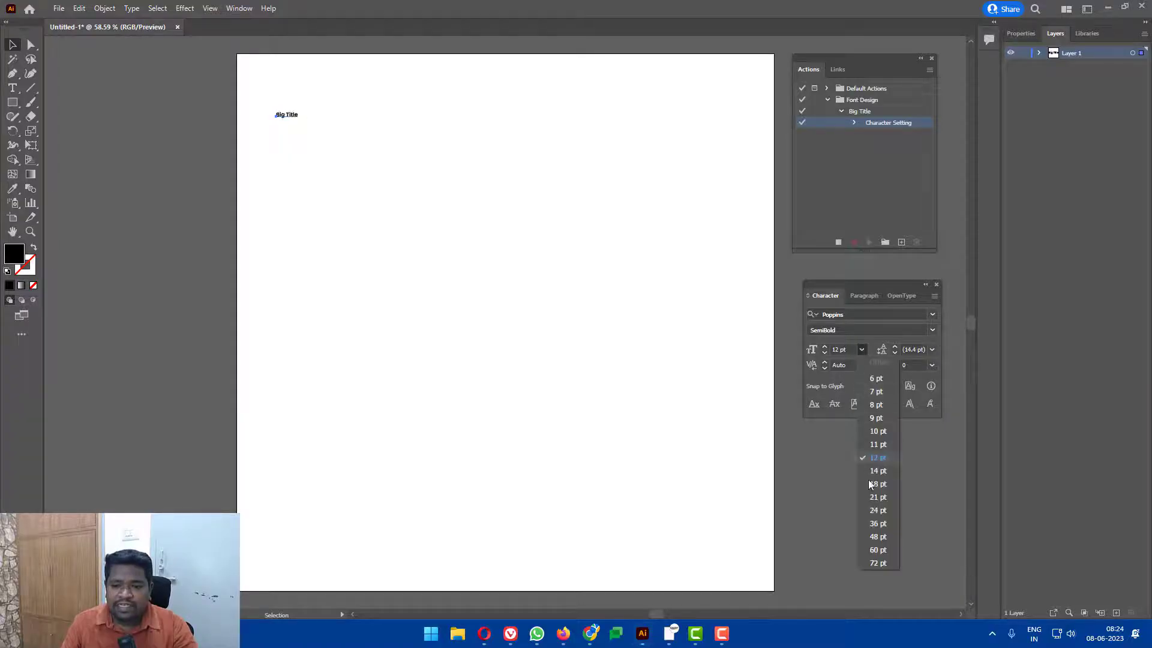
left_click(891, 565)
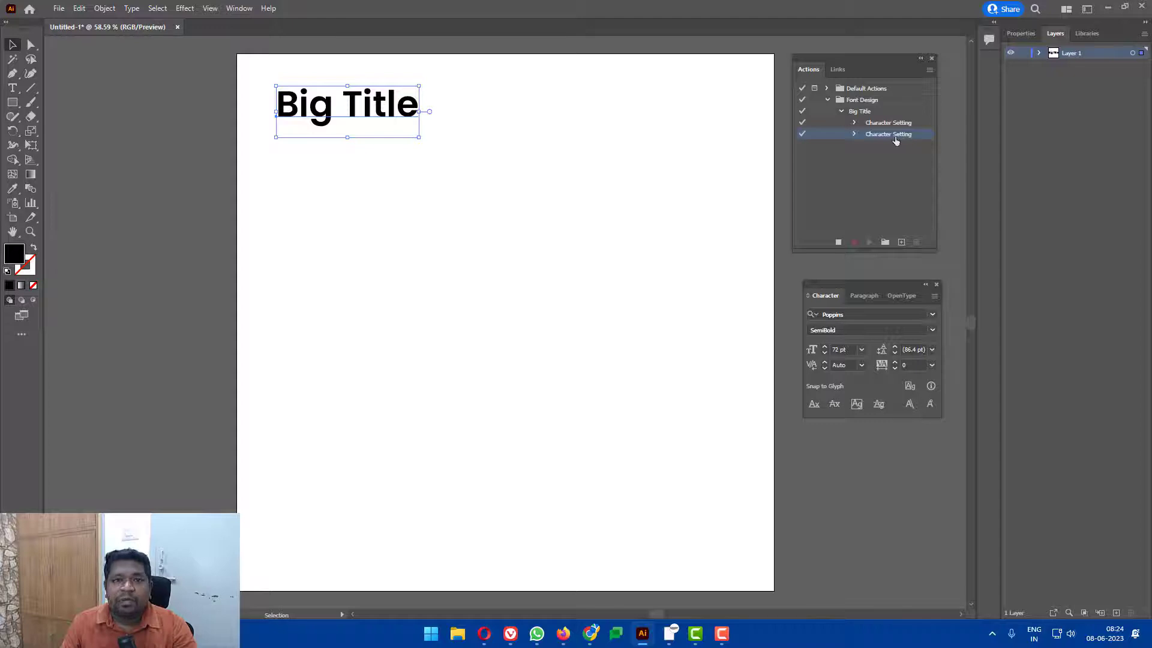
left_click(853, 134)
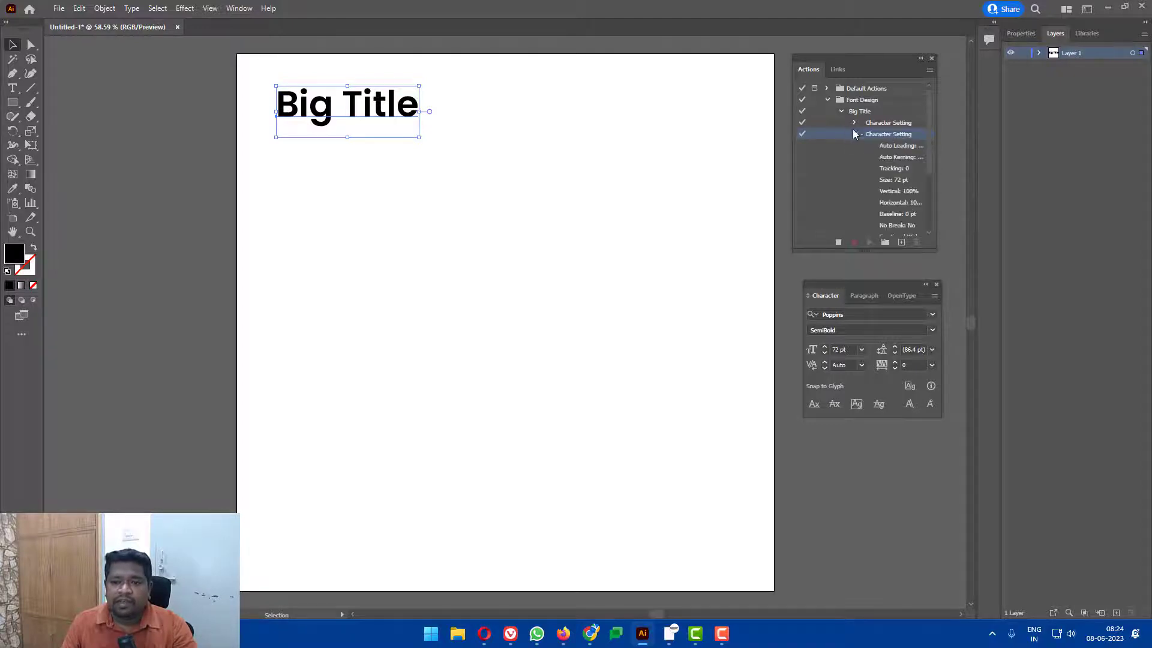
left_click(855, 135)
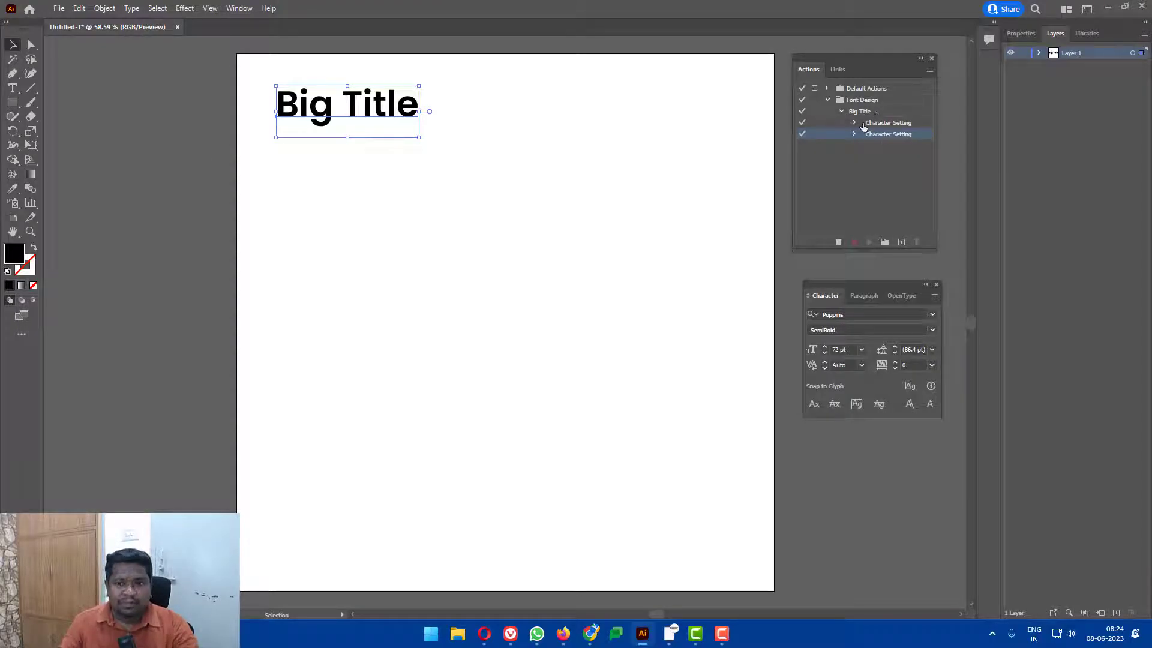
left_click(839, 243)
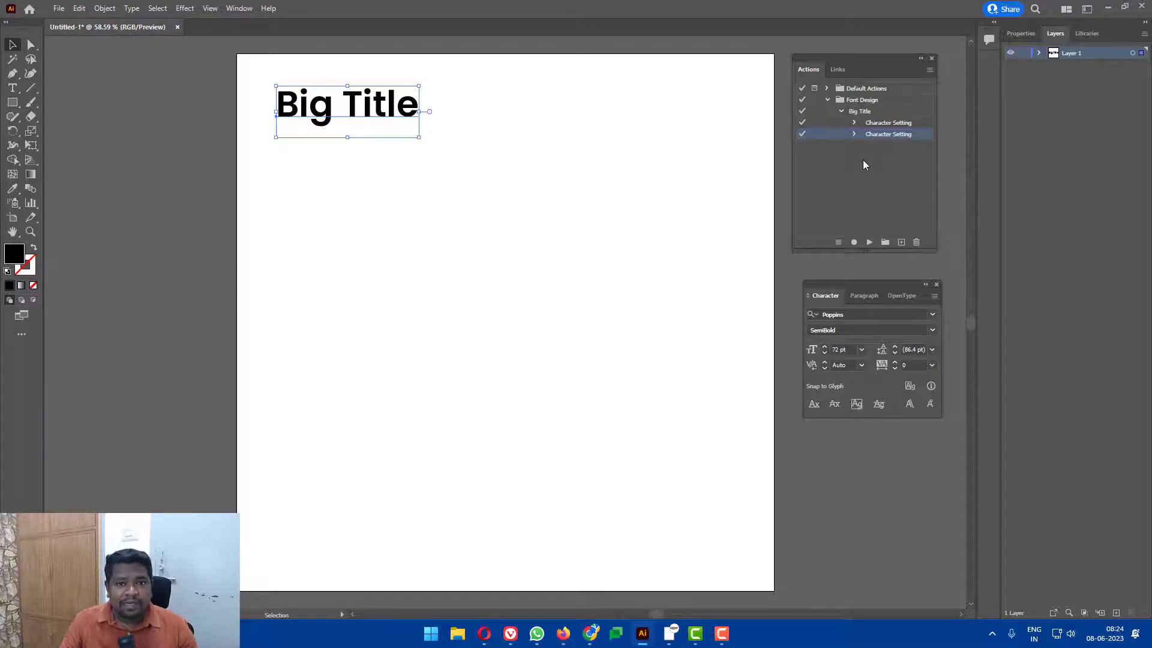
Type 'Subtitle' as a new text line below Big Title and select it
left_click(340, 204)
left_click(12, 89)
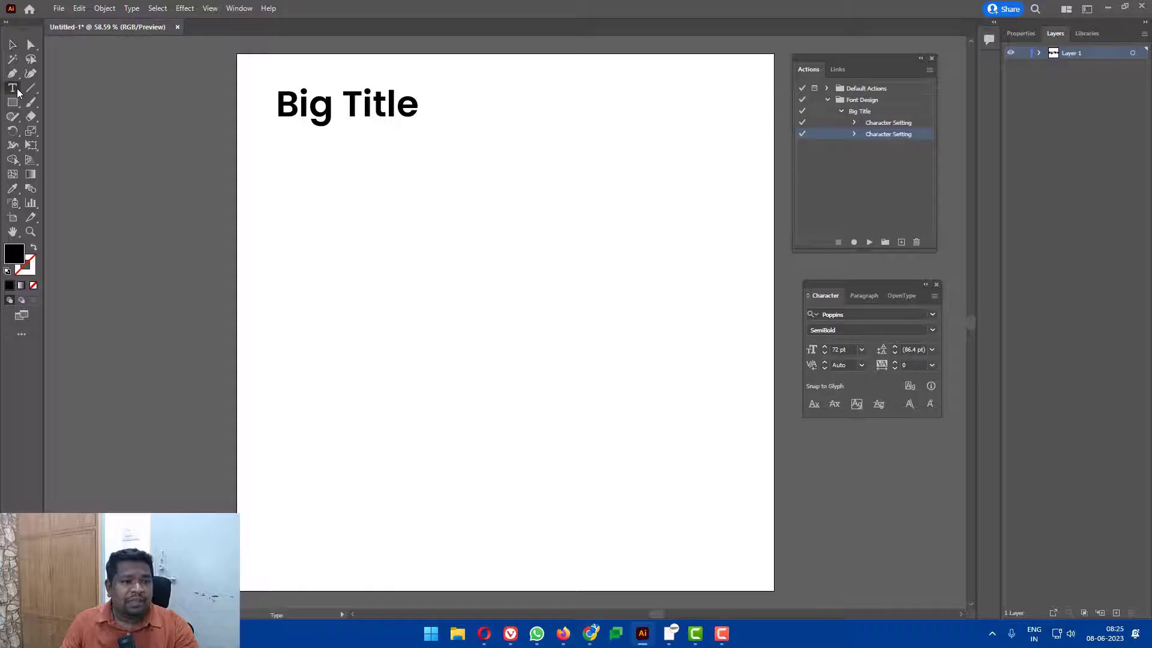
left_click(290, 182)
type("S")
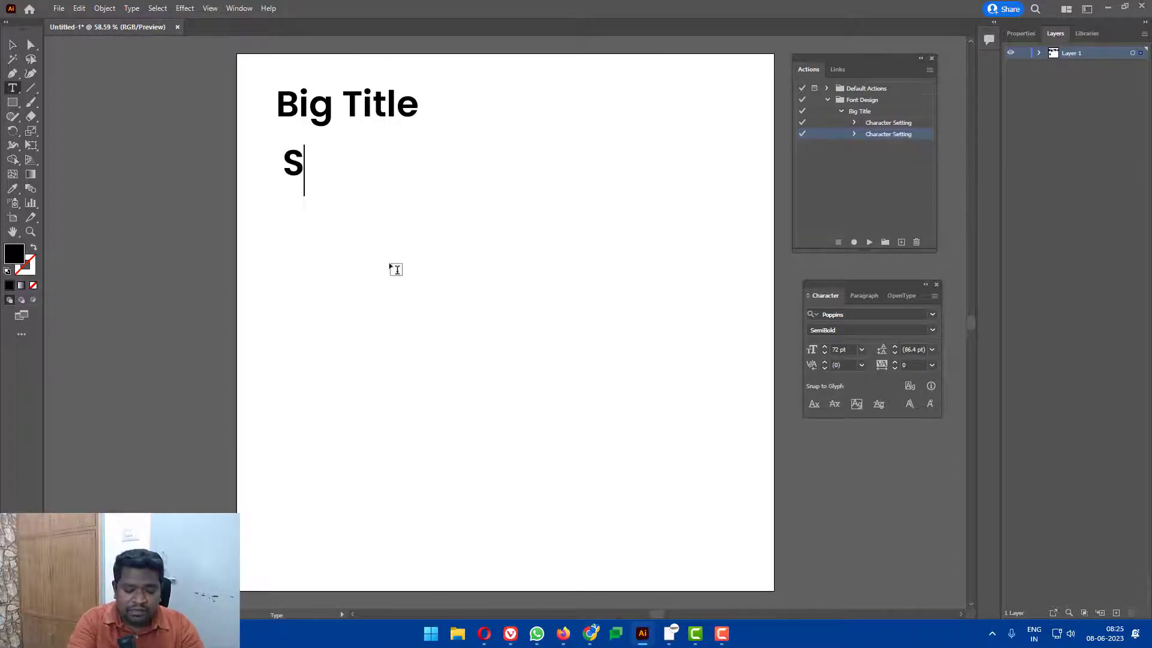
type("ubtitle")
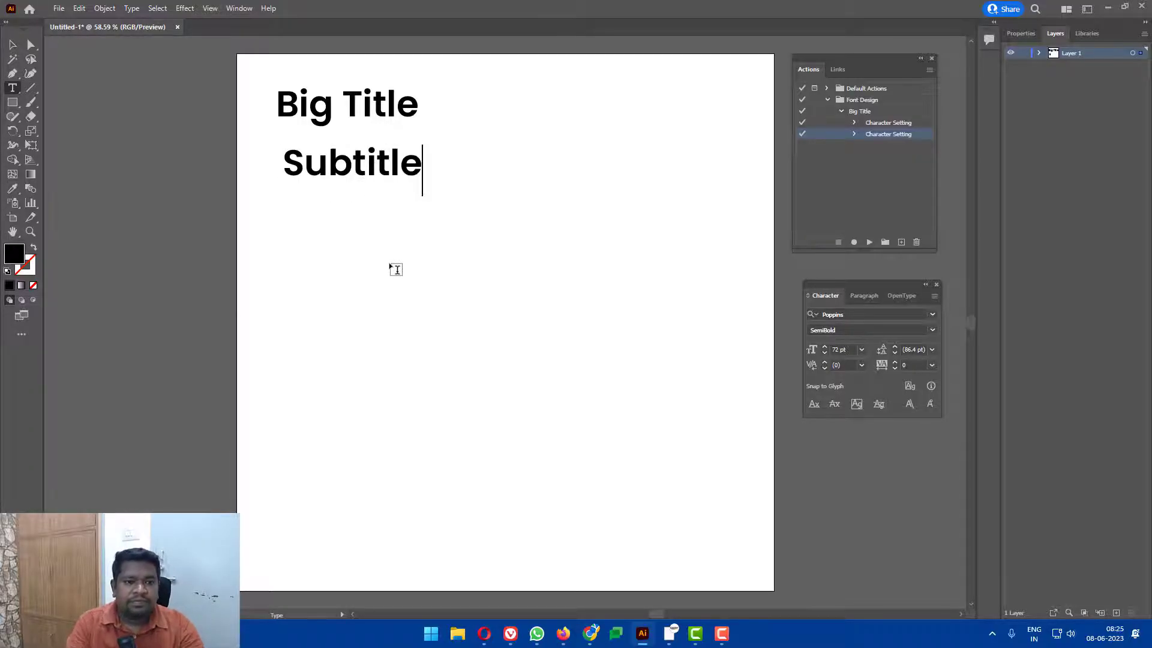
left_click(12, 44)
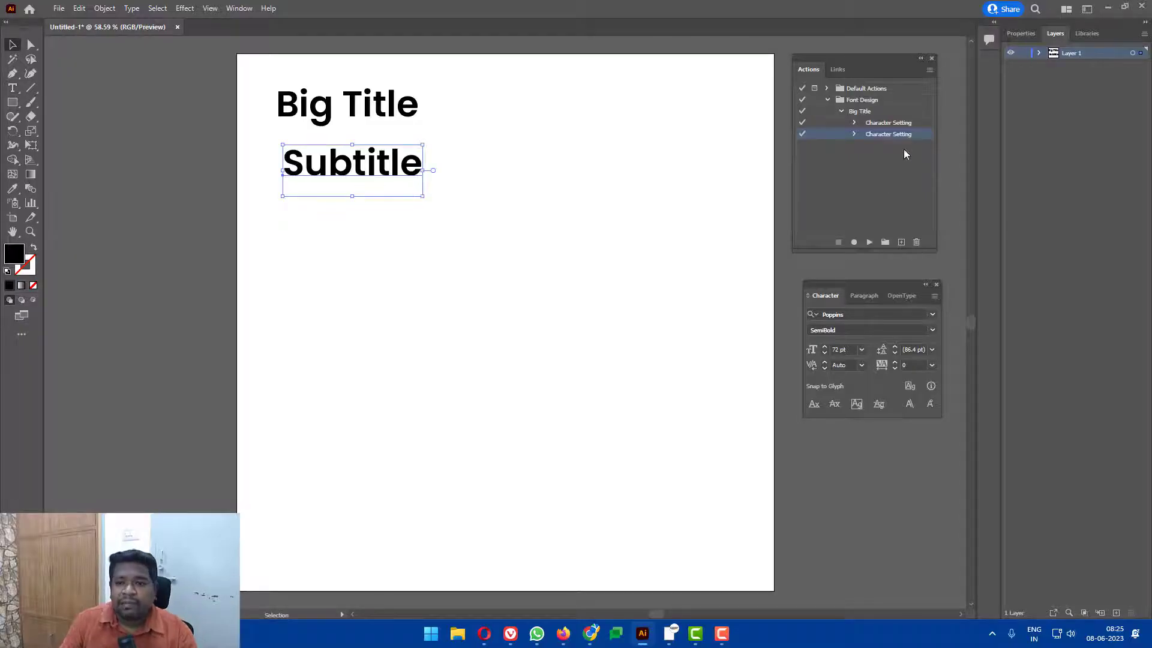
Begin recording a 'Subtitle' action in Font Design with function key F3 and colour Orange
left_click(842, 113)
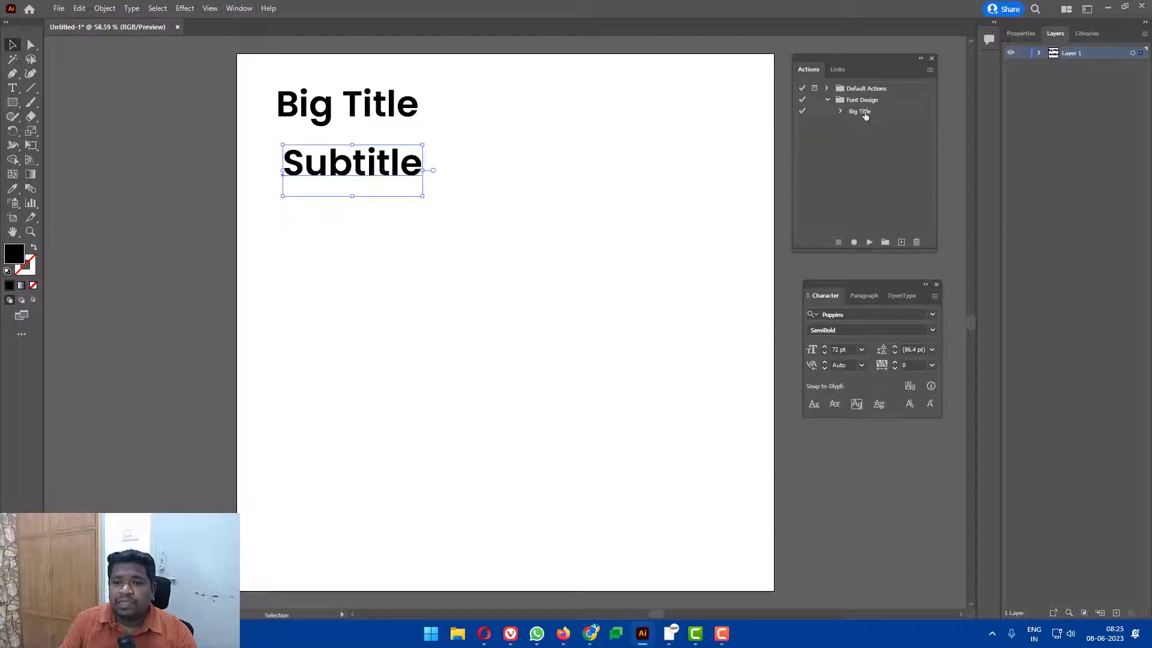
left_click(851, 142)
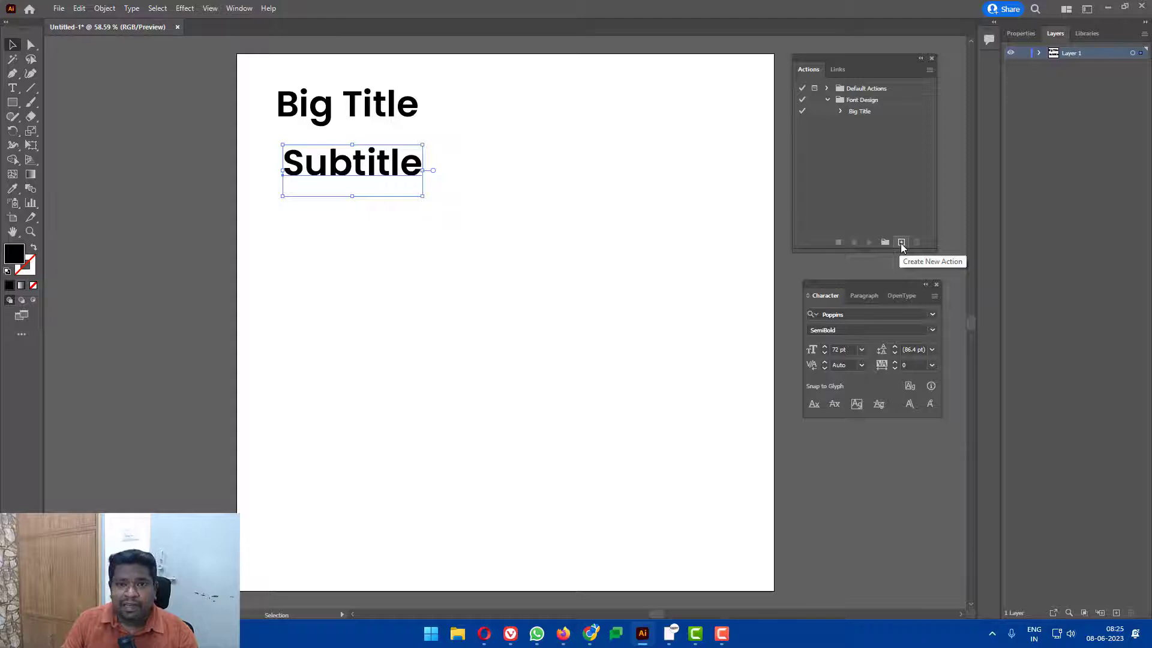
left_click(901, 242)
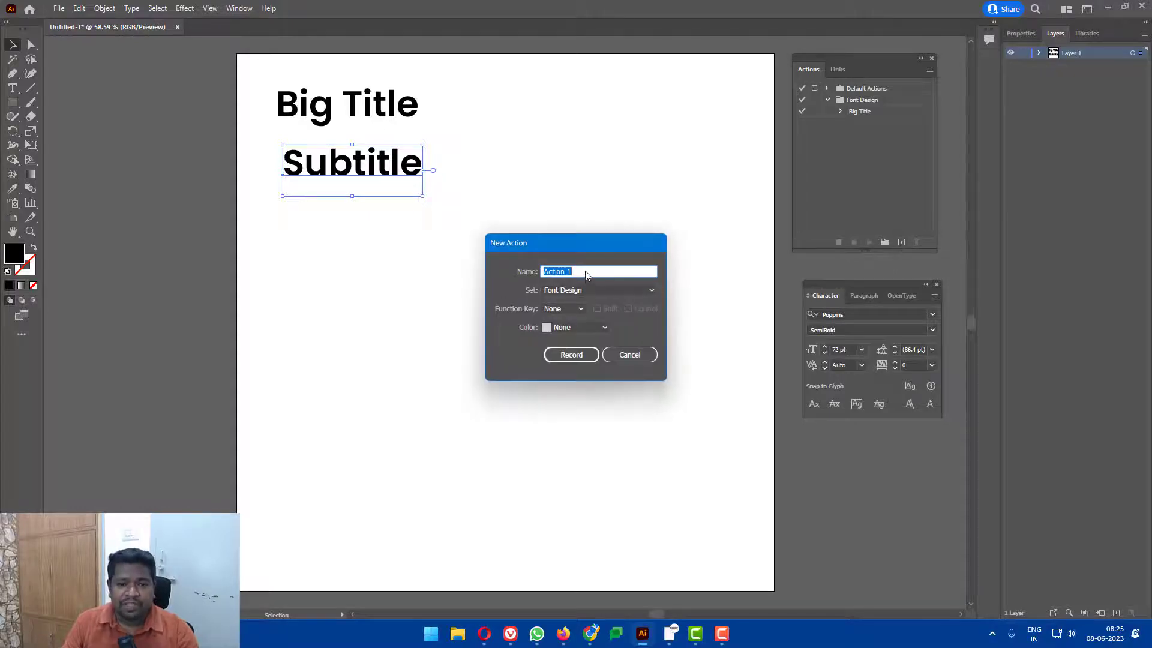
type("Subti")
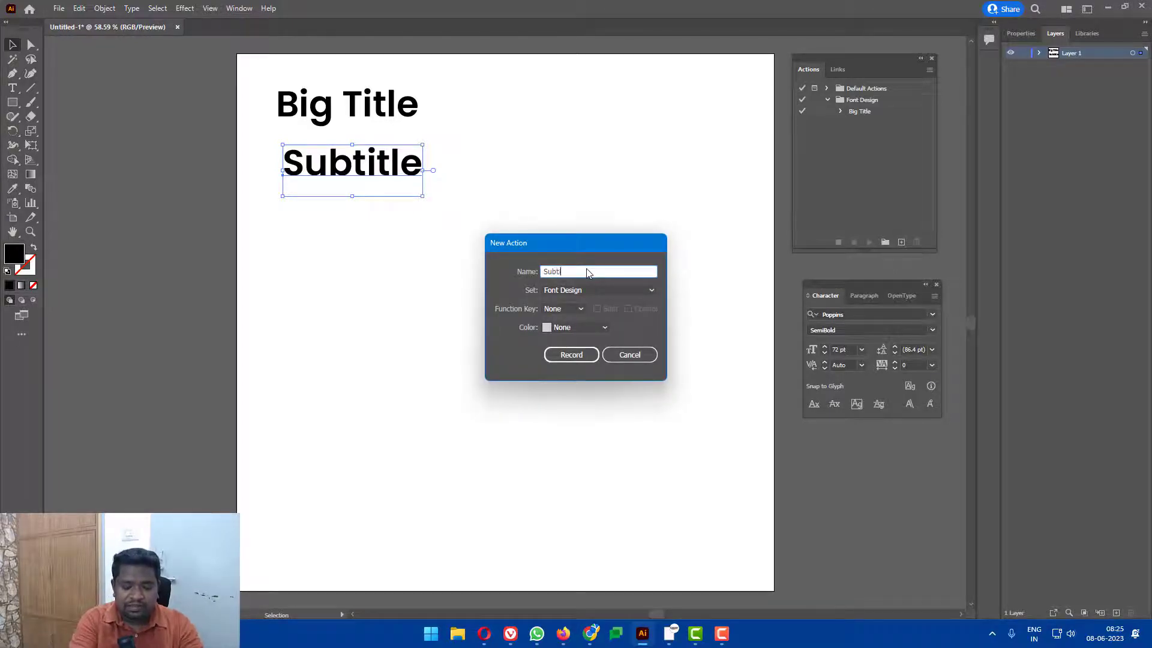
type("tle")
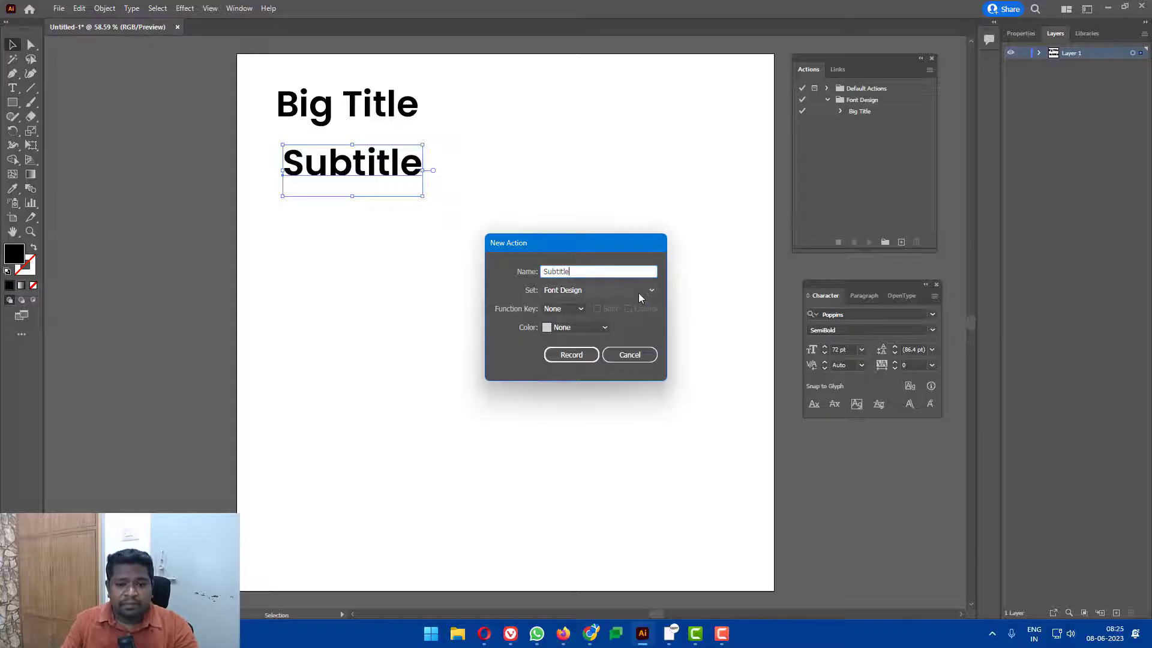
left_click(570, 311)
left_click(558, 351)
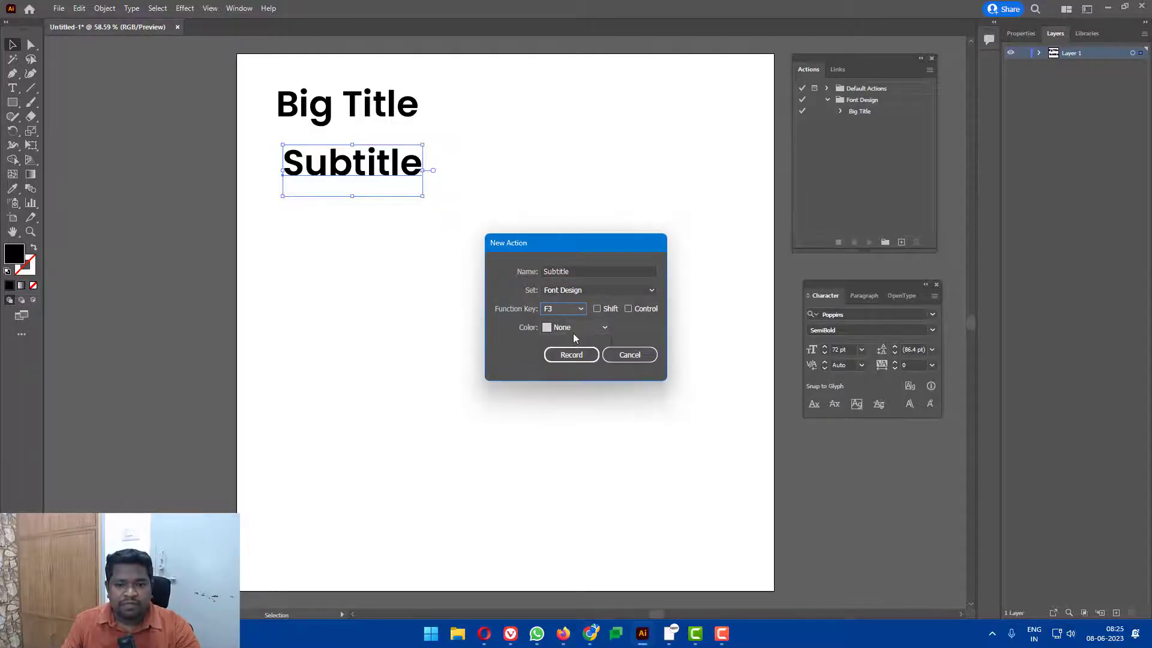
left_click(573, 333)
left_click(573, 370)
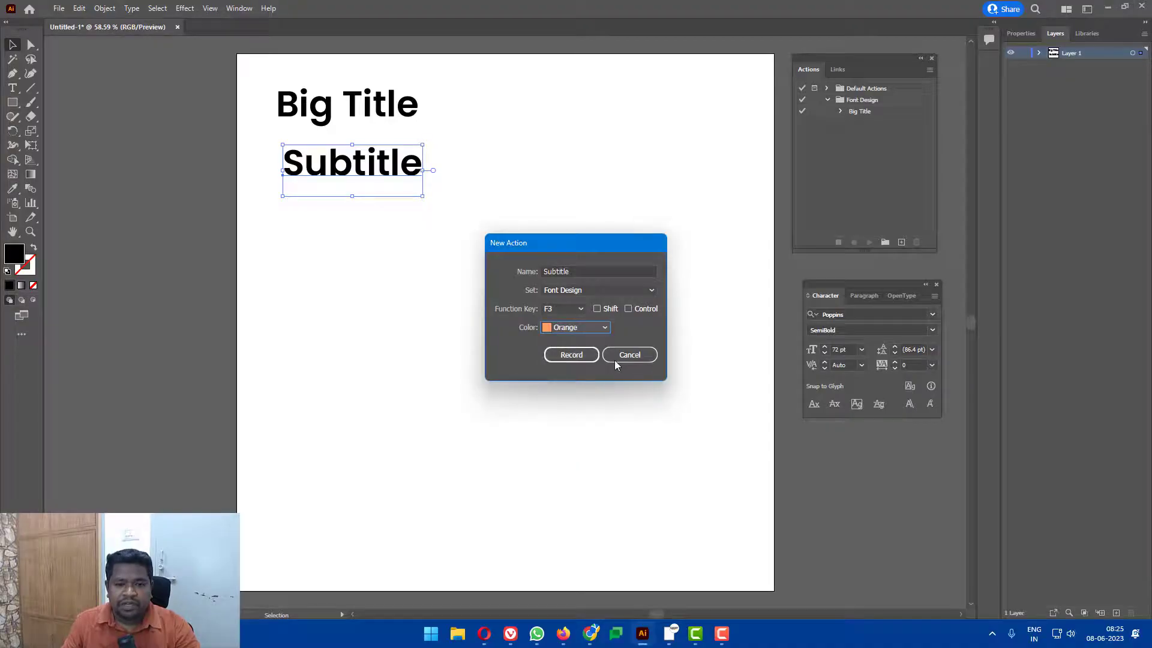
left_click(570, 356)
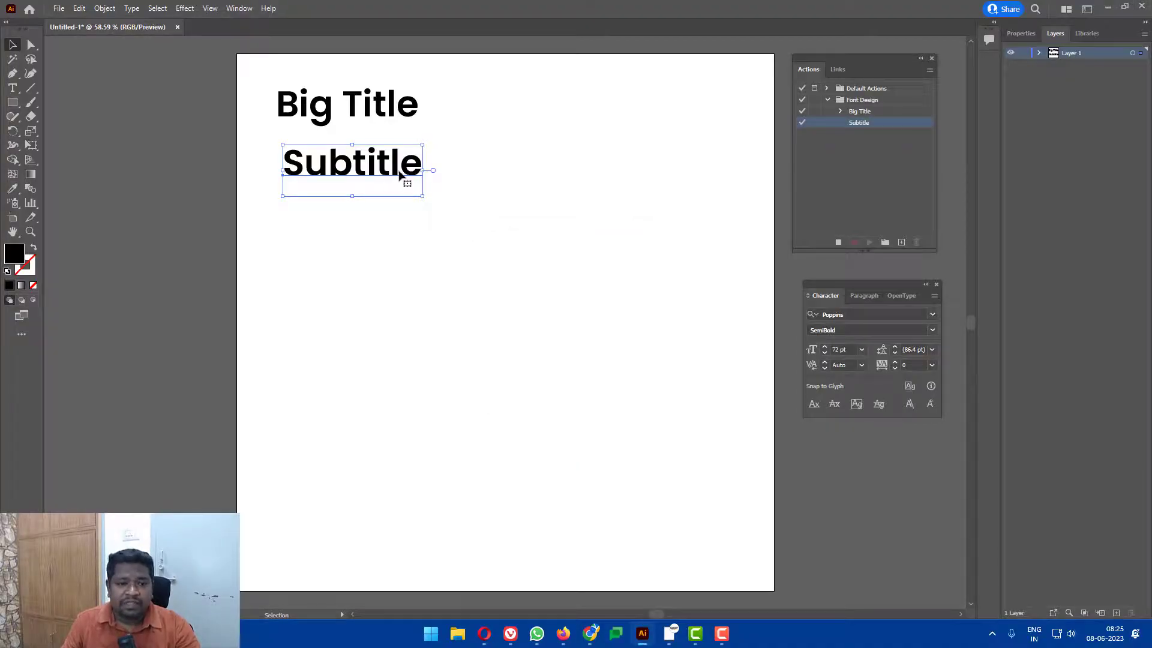
Record Subtitle becoming 48 pt Poppins Regular, stop, and move it under Big Title
left_click(861, 349)
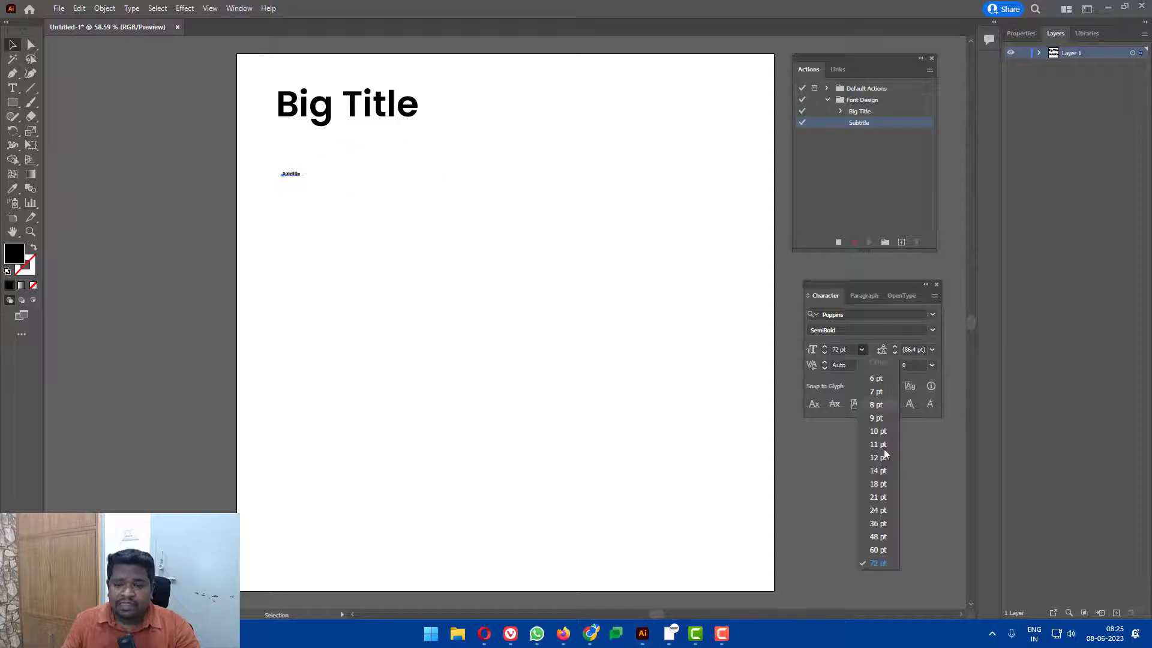
left_click(883, 537)
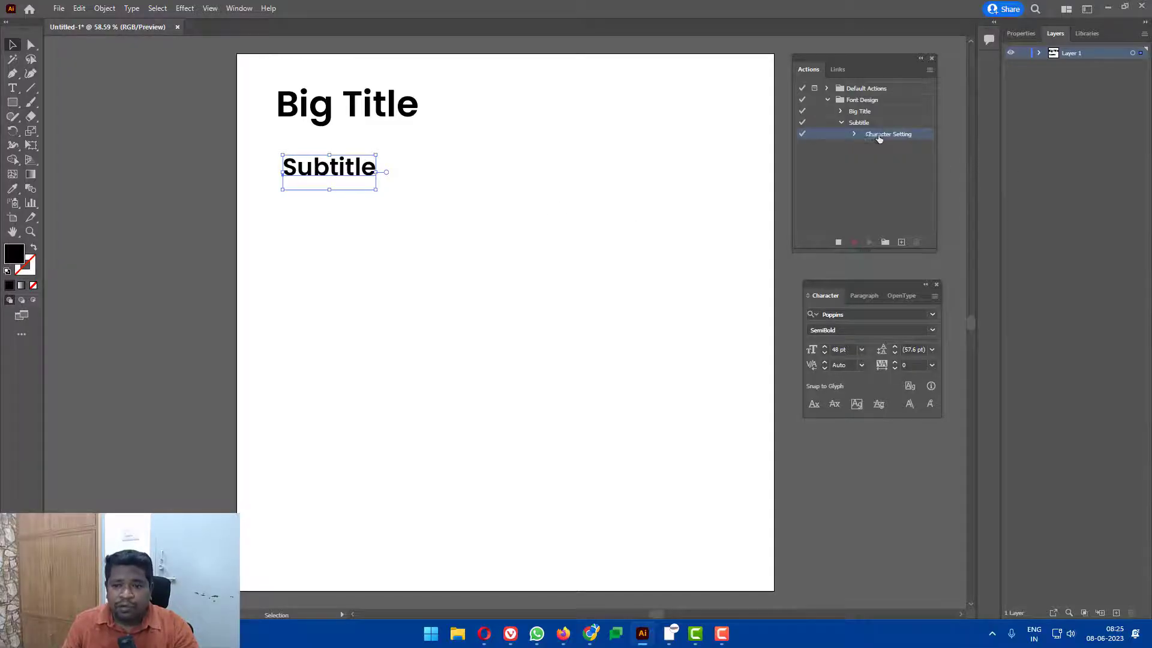
left_click(933, 332)
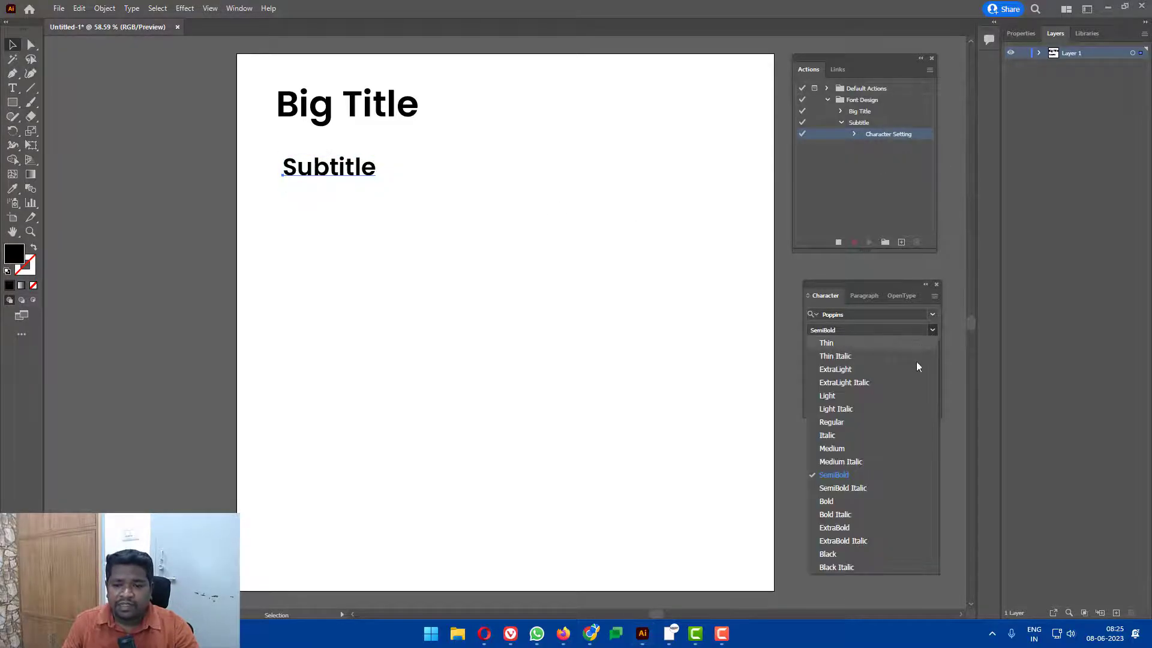
left_click(906, 422)
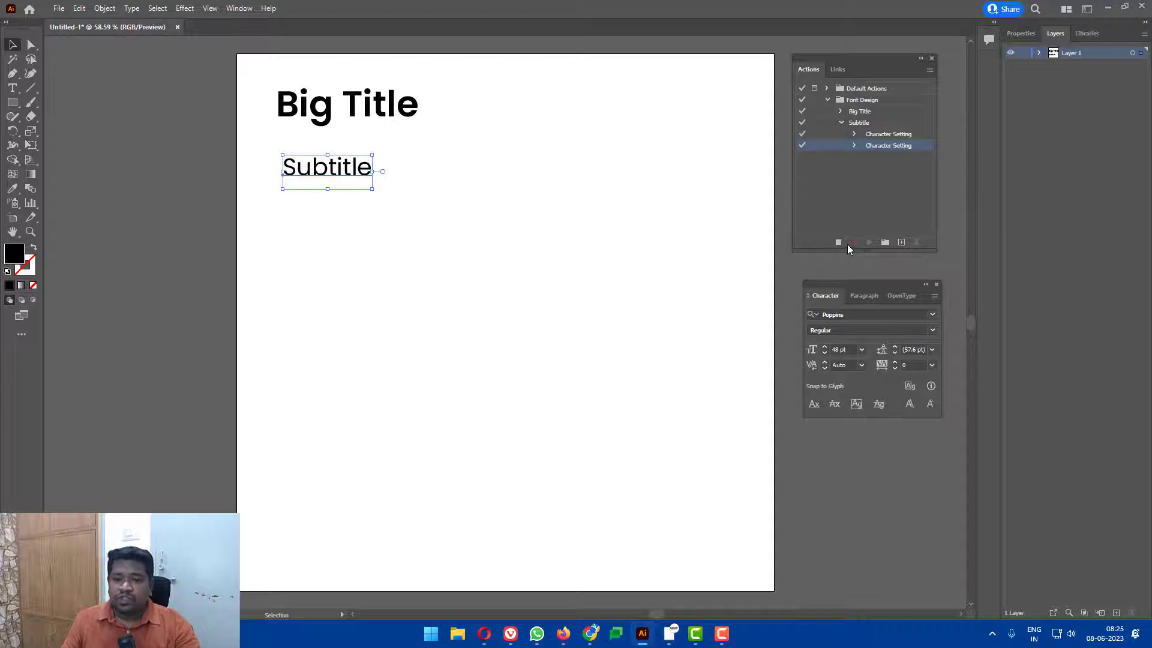
left_click(471, 209)
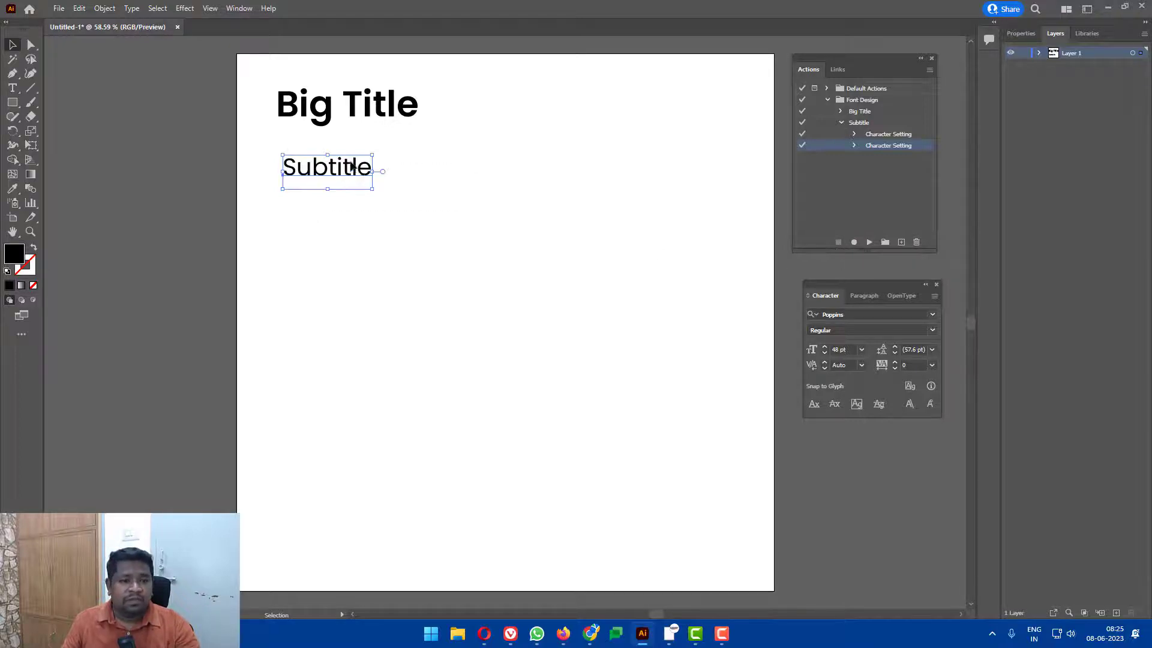
left_click_drag(349, 170, 342, 149)
left_click(401, 180)
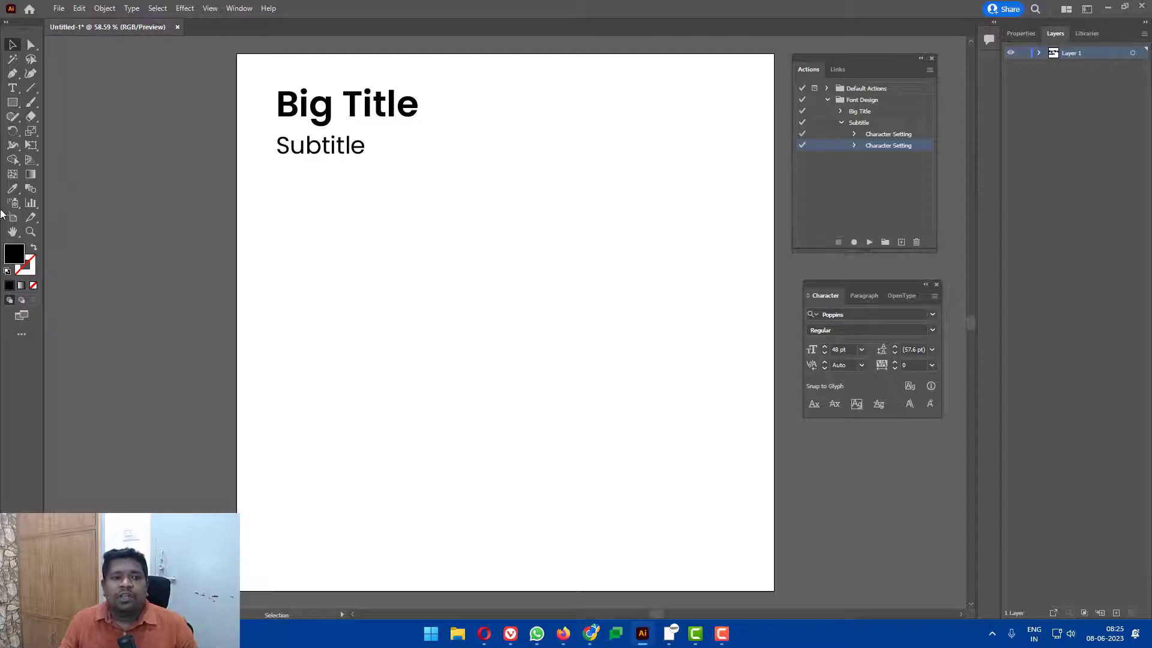
Add a 'Graphic Design Works' text line mid-artboard, nudge it up, and zoom out
left_click(12, 88)
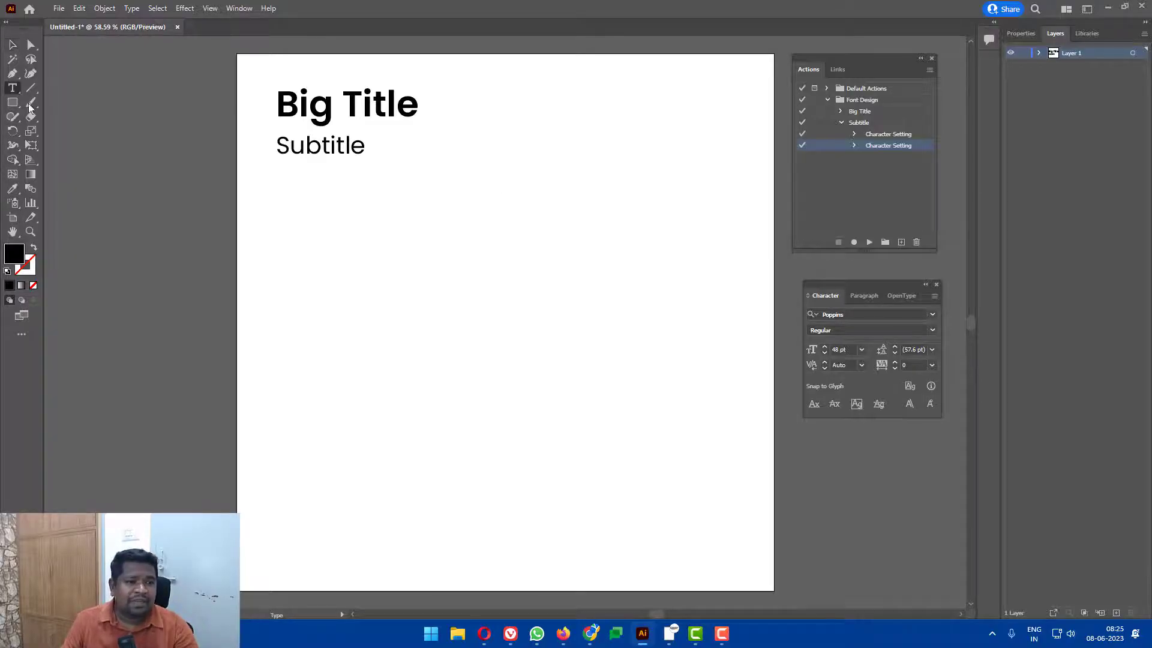
left_click(290, 351)
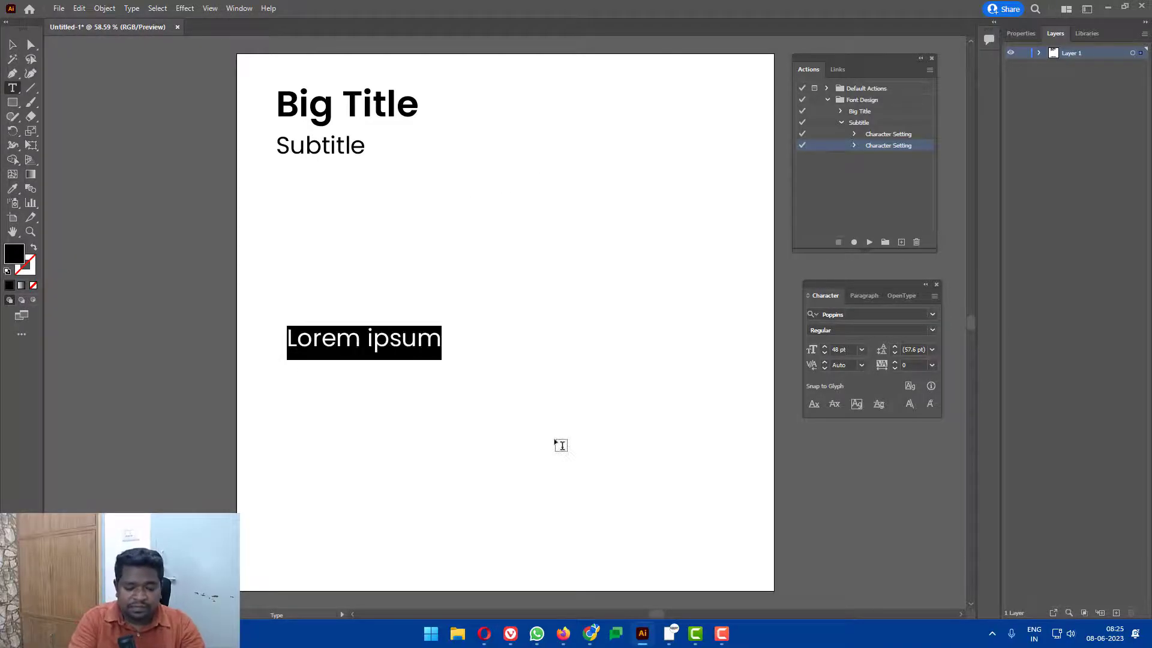
type("Grap")
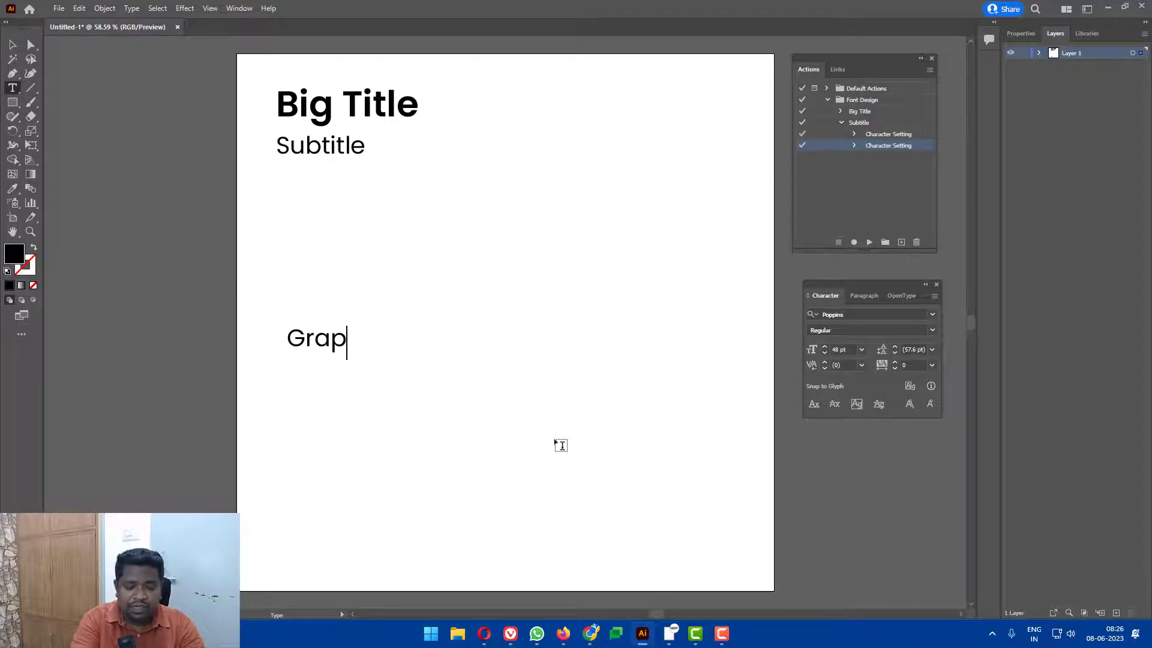
type("hic Design ")
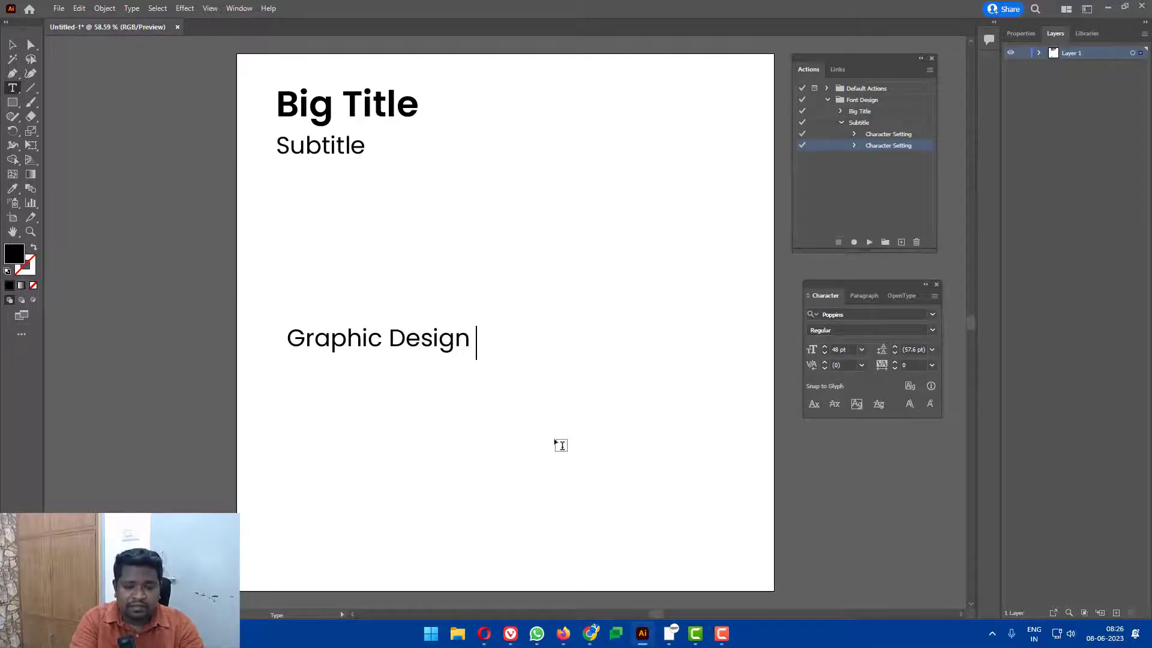
type("Works")
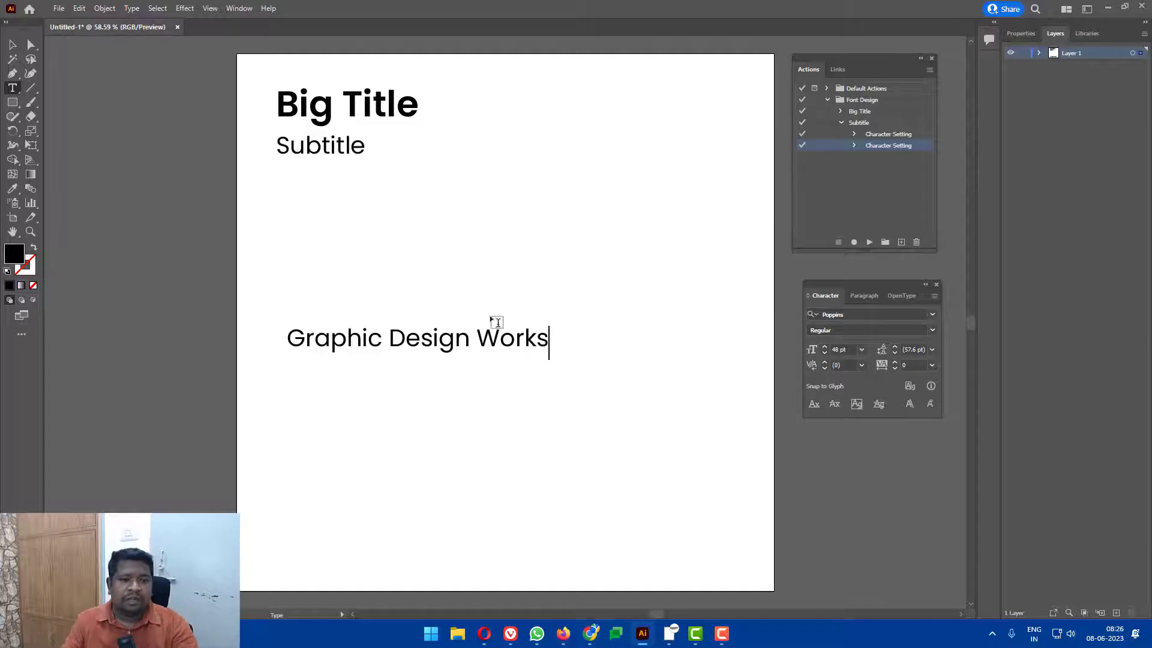
left_click(12, 44)
left_click_drag(419, 345, 417, 322)
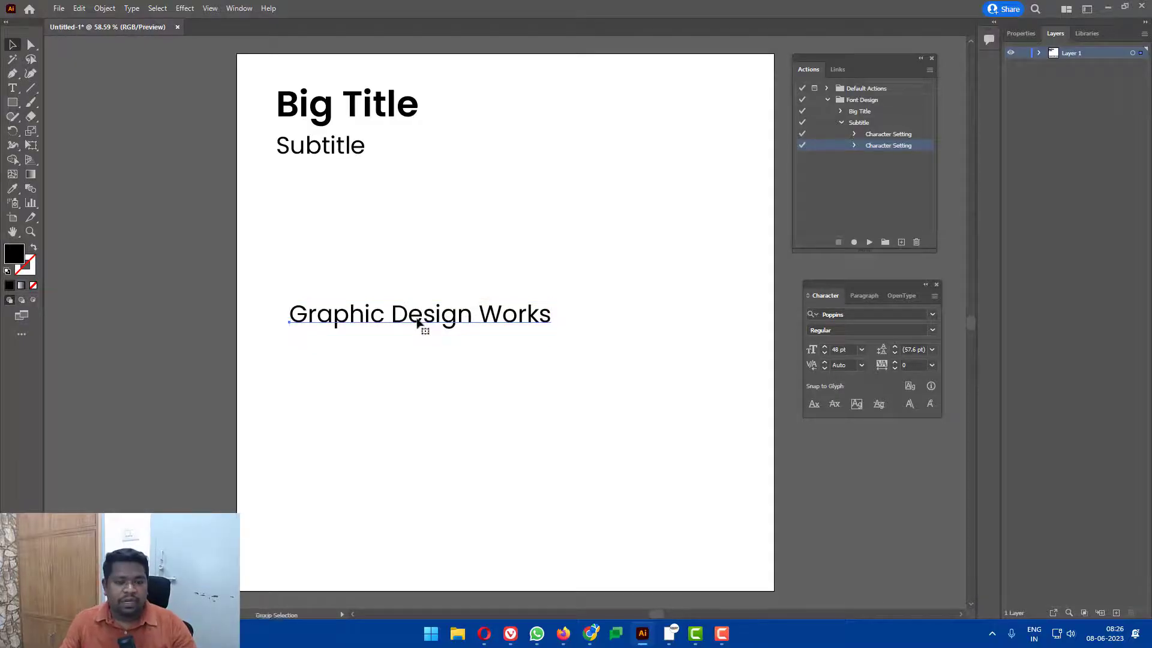
key("ctrl+minus")
key("ctrl+minus")
key("ctrl+minus")
Duplicate the artboard to the right and move 'Graphic Design Works' to its top-left
left_click(12, 217)
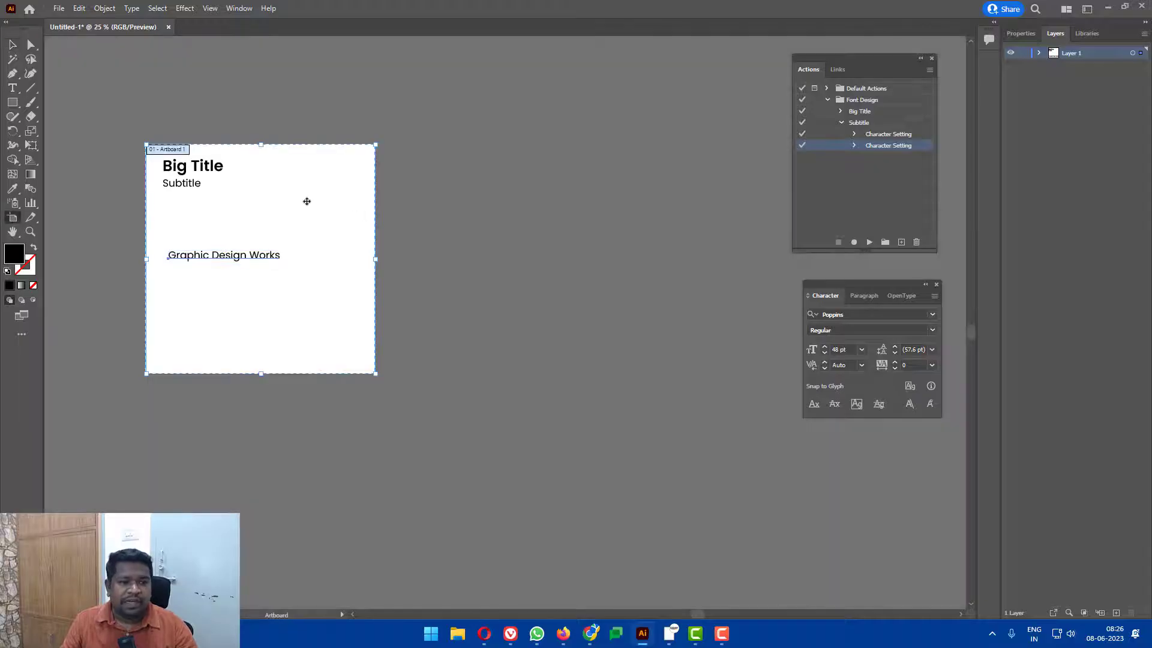
mouse_move(306, 201)
left_mouse_down()
mouse_move(640, 212)
mouse_move(578, 203)
left_mouse_up()
key("v")
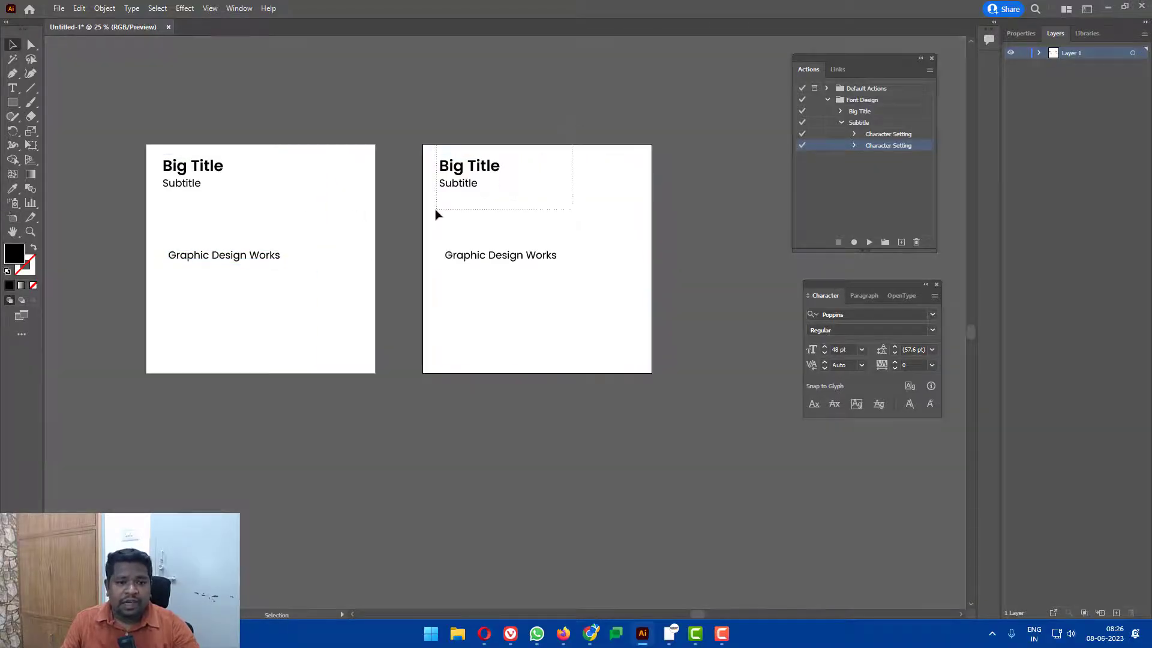
left_click_drag(541, 254, 536, 170)
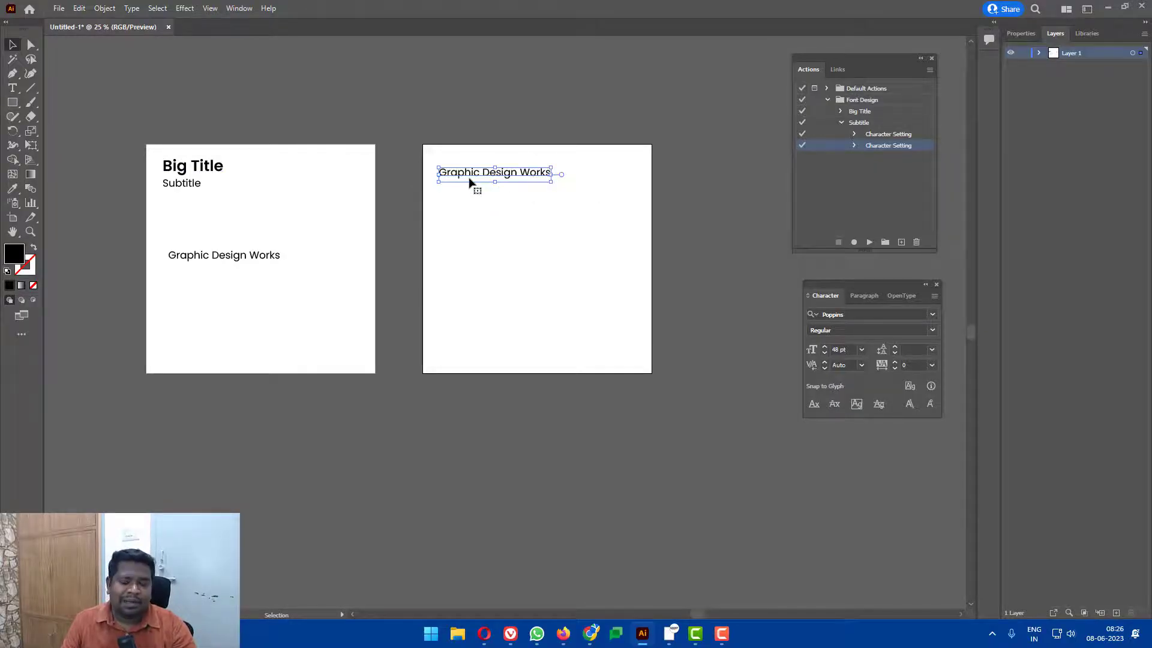
Play the Big Title action to style 'Graphic Design Works' as Poppins SemiBold 72 pt
left_click(841, 122)
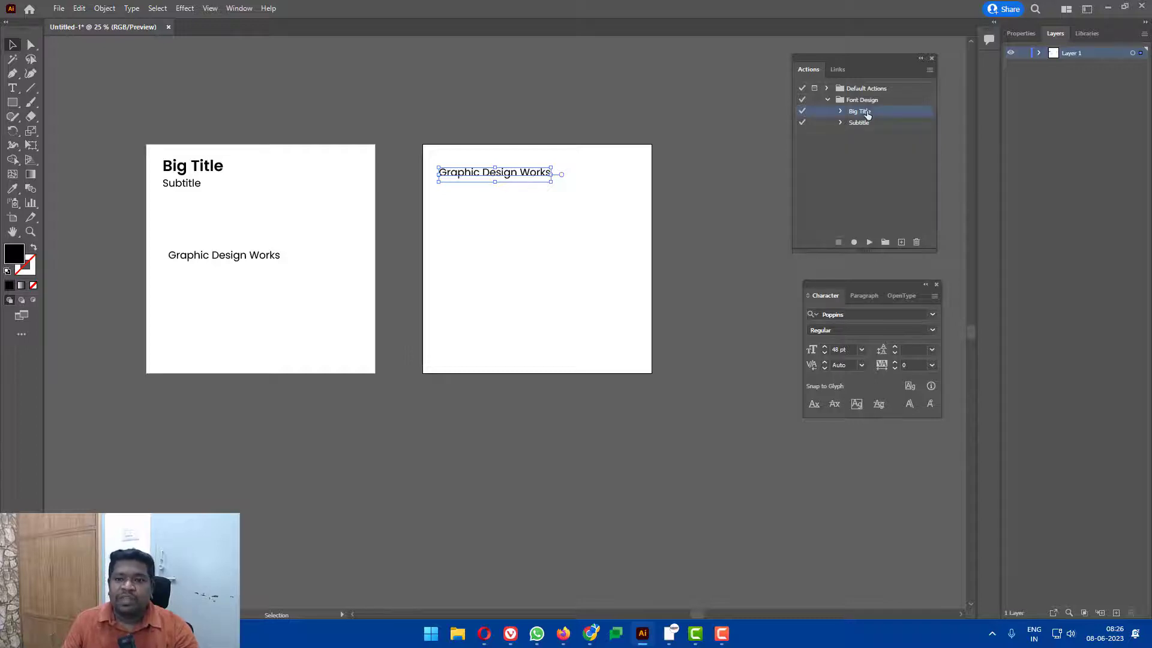
left_click(869, 242)
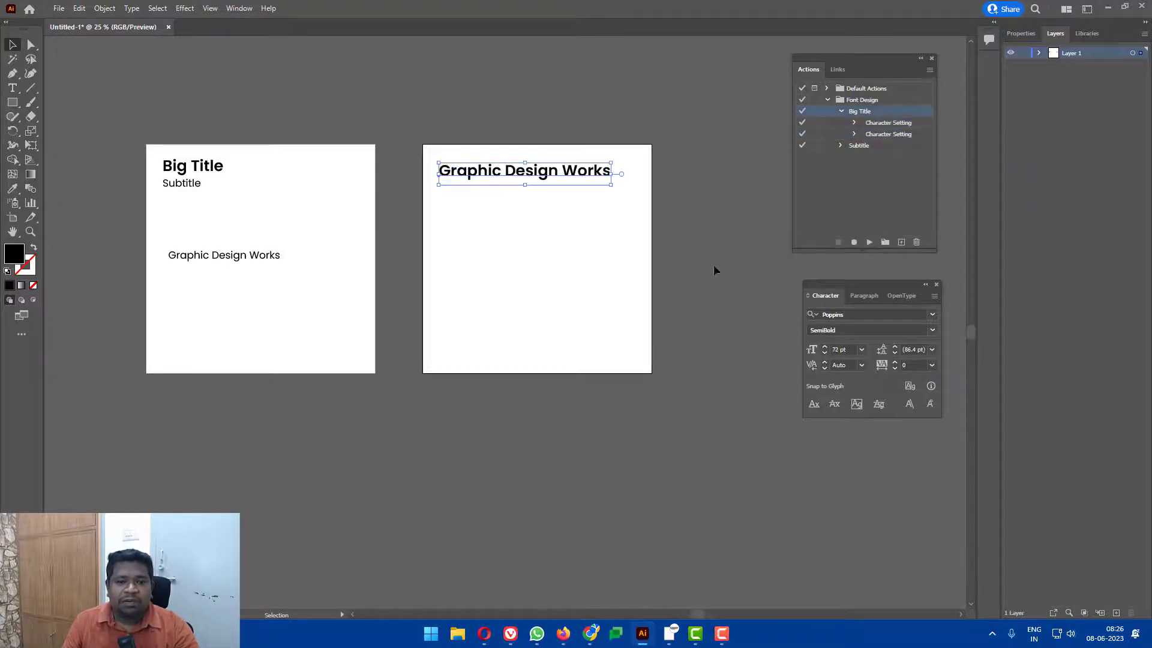
left_click(543, 217)
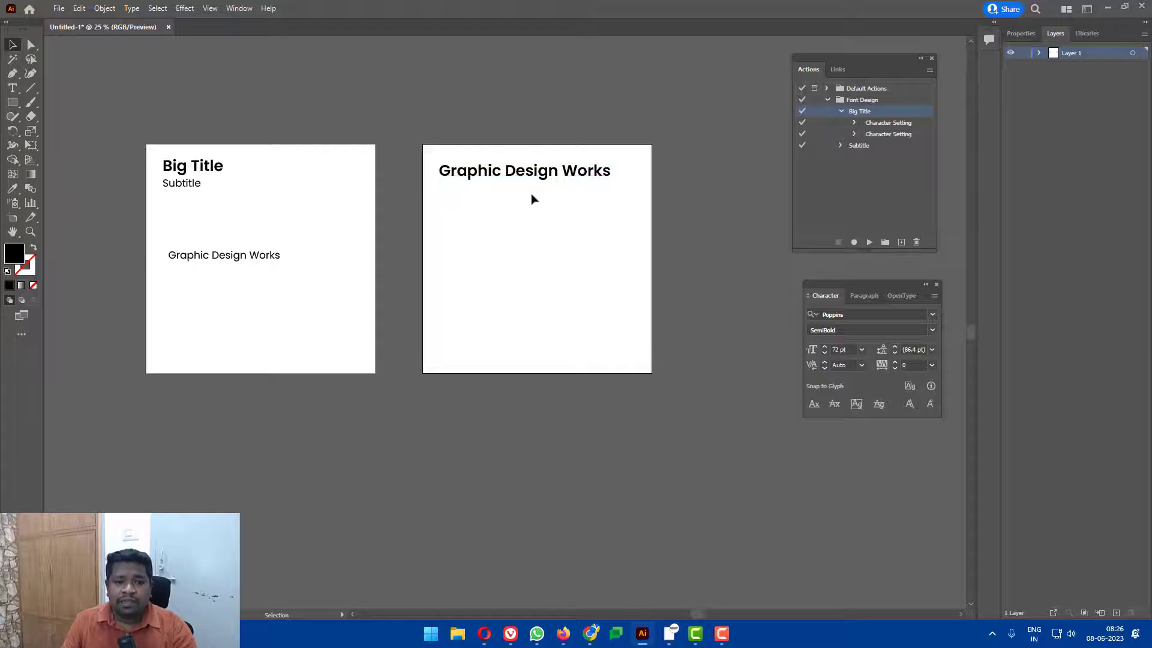
scroll(518, 180, "up", 1)
Type 'Portfolio & Resume' as a new text line under the heading on the second artboard
left_click_drag(506, 243, 540, 233)
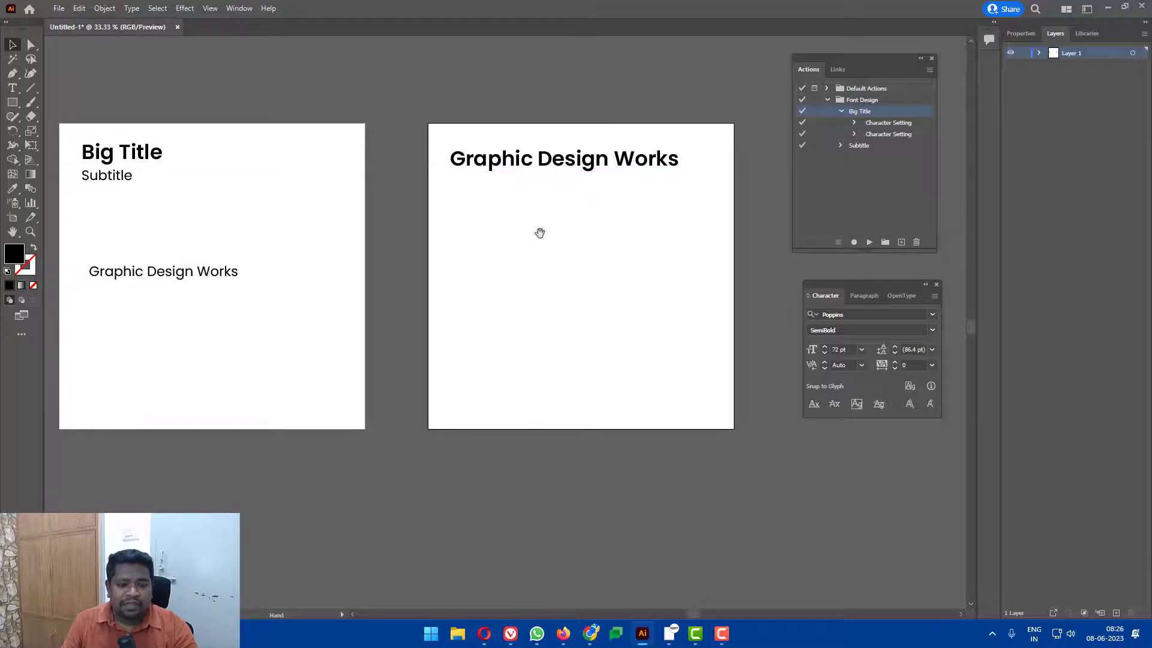
key("t")
left_click(463, 202)
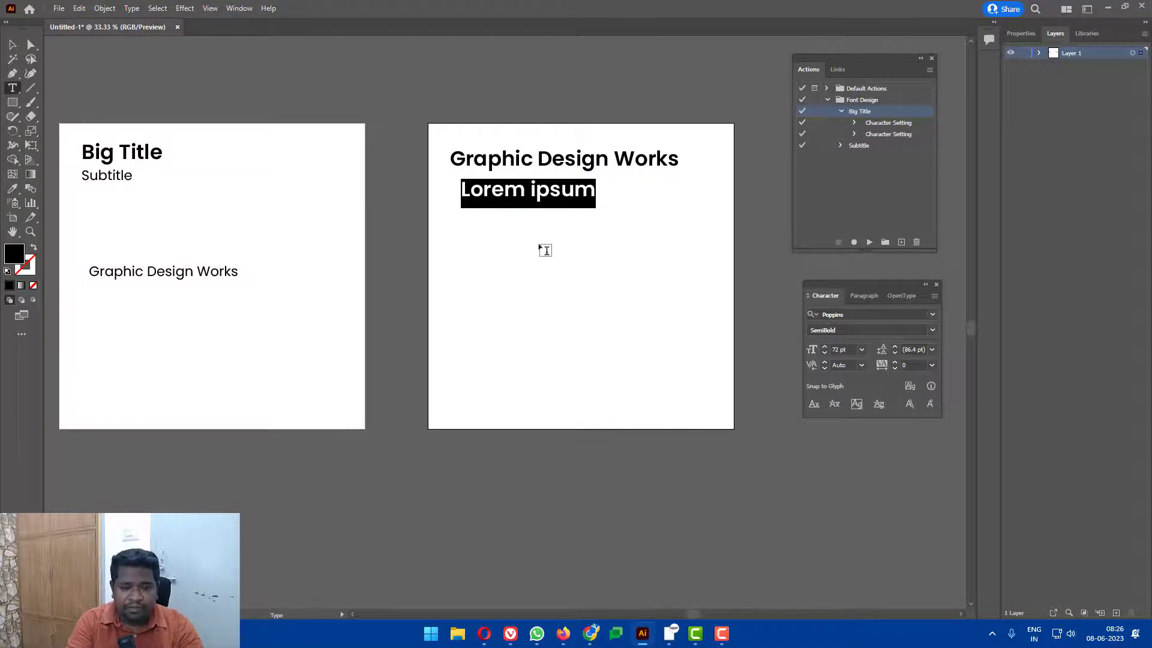
type("O")
key("BackSpace")
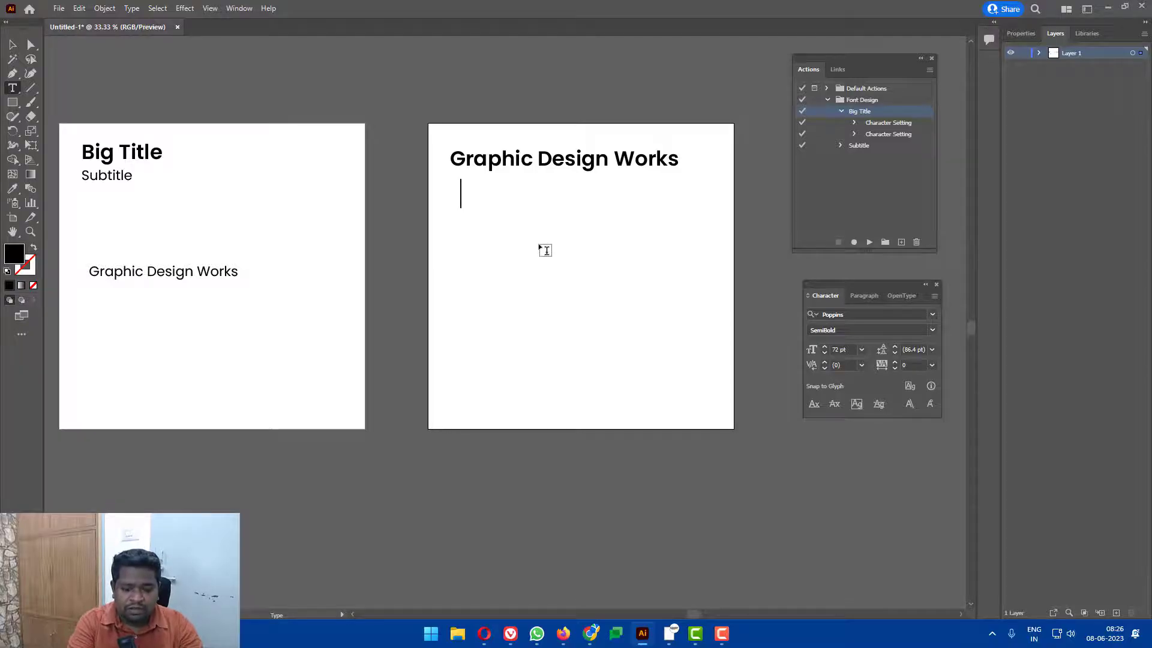
type("Portfolio")
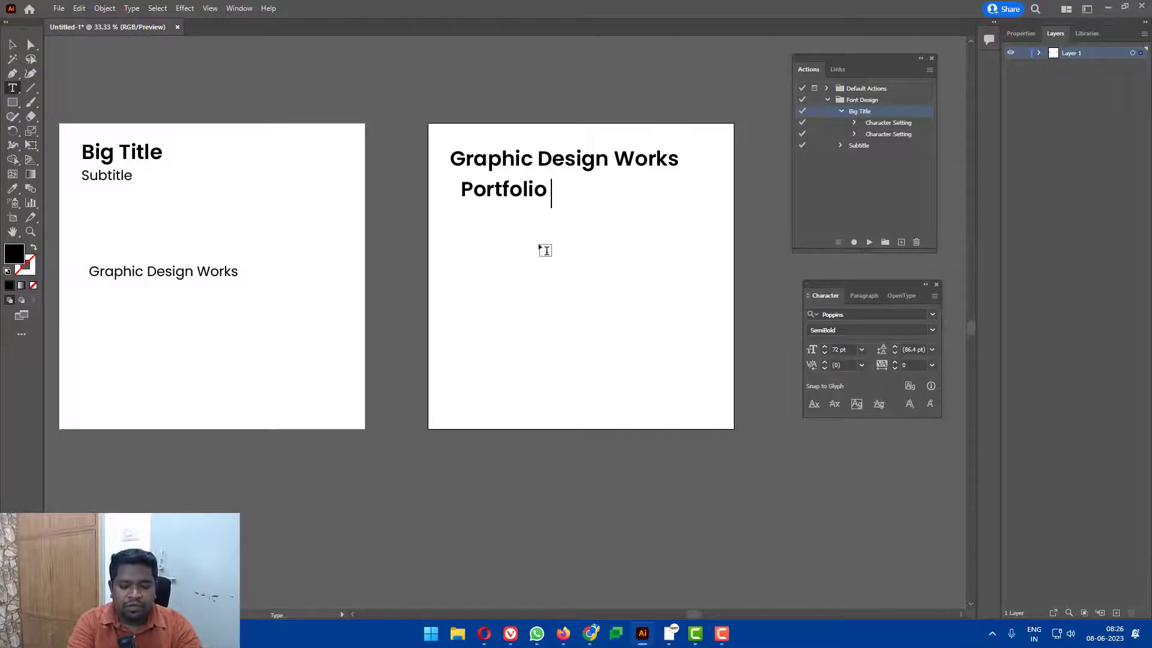
type("& Resume")
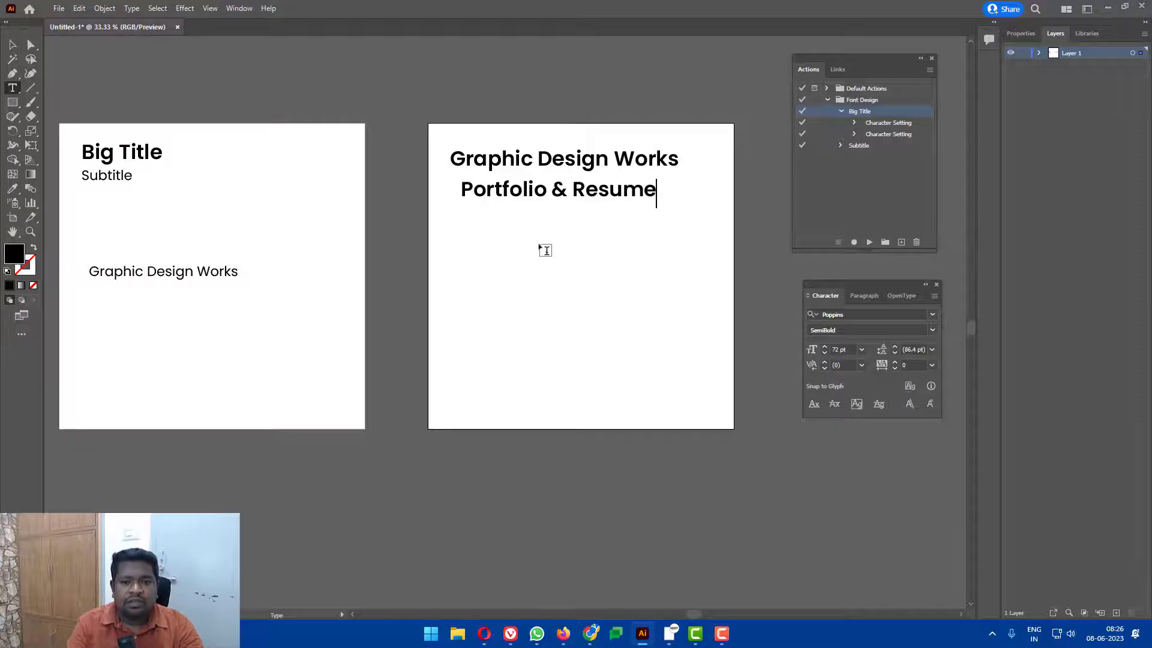
type("s")
key("BackSpace")
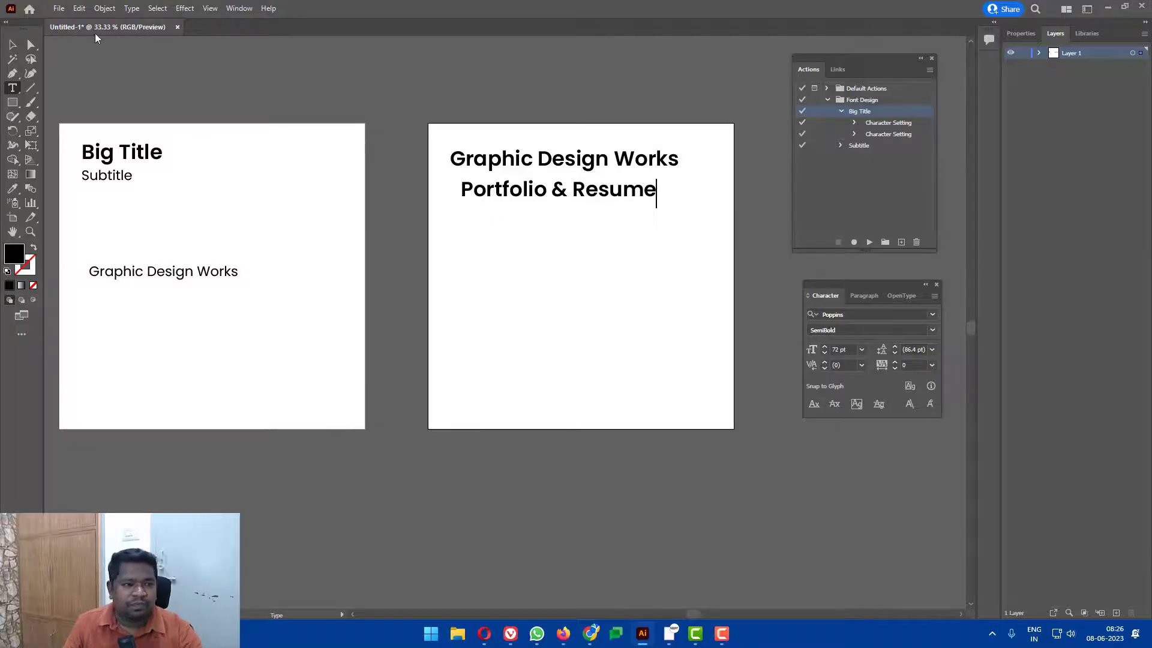
key("Escape")
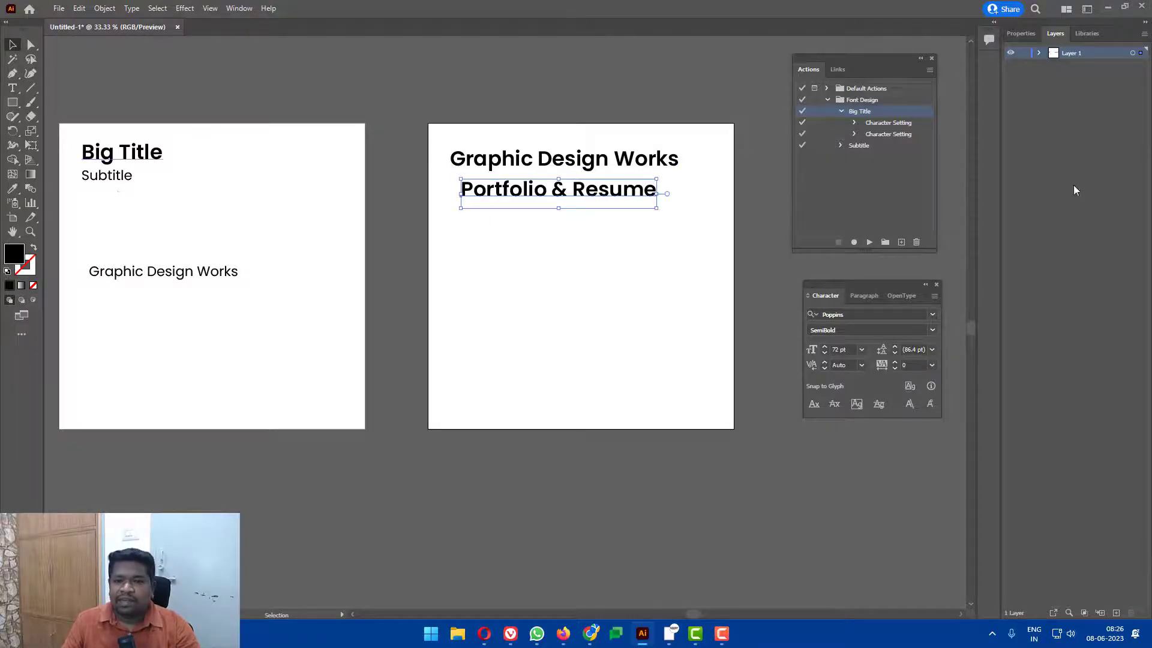
Apply the Subtitle action to the new line and nudge it up under the heading
left_click(840, 111)
left_click(869, 242)
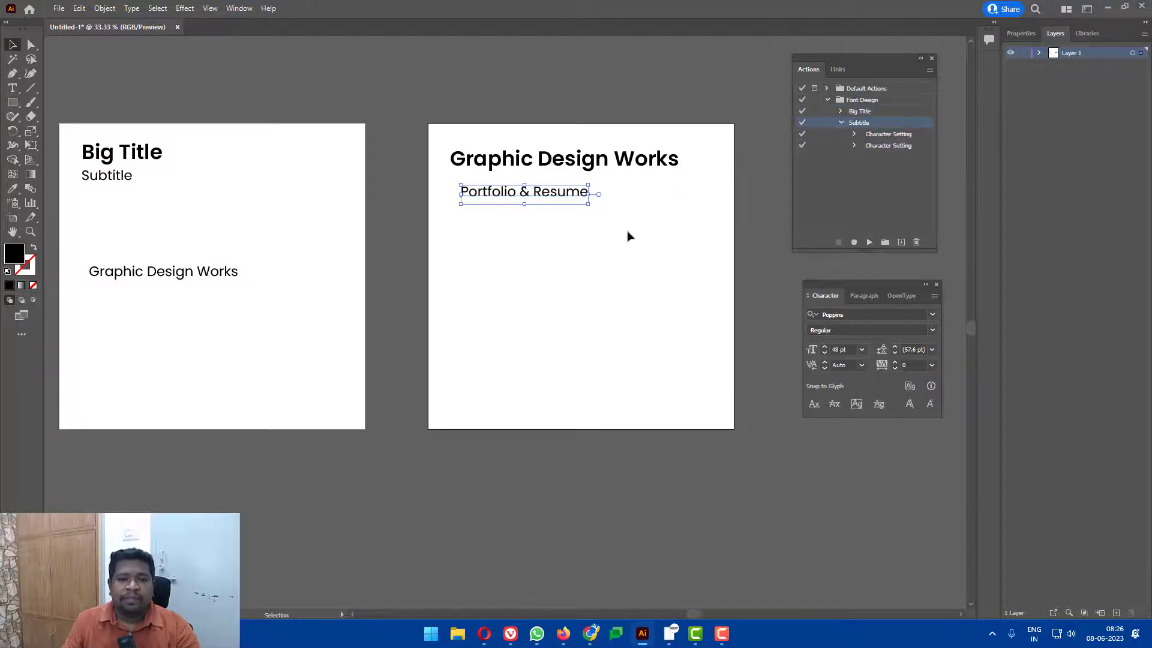
left_click_drag(537, 192, 530, 184)
left_click(555, 248)
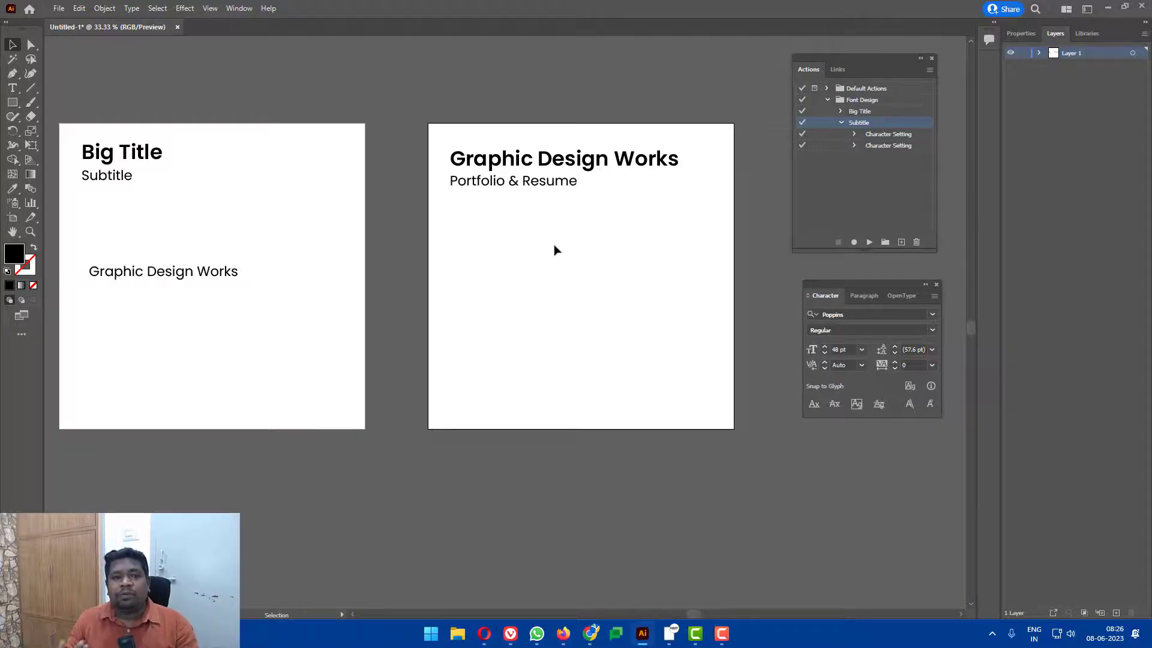
key("t")
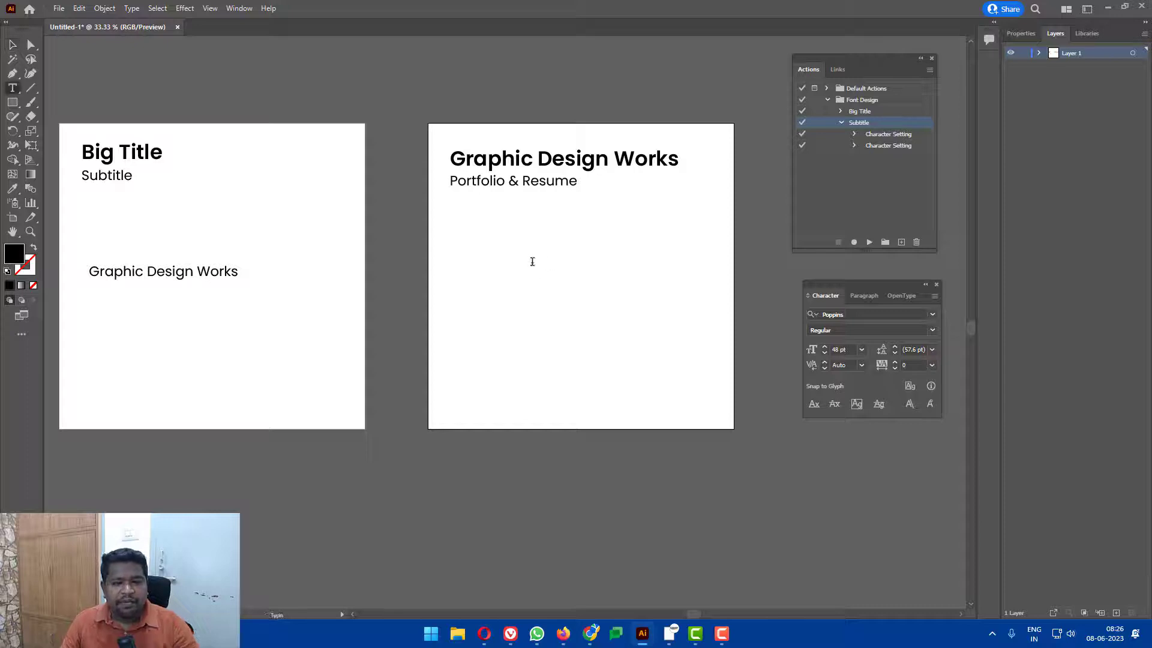
left_click(532, 262)
key("Escape")
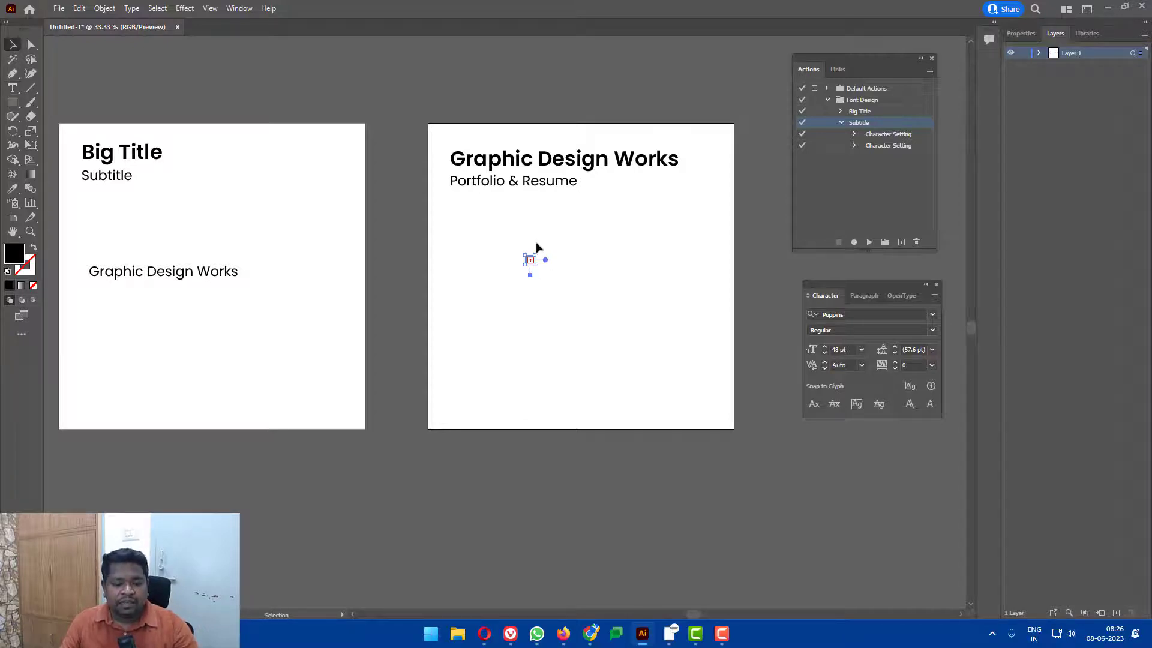
left_click(525, 249)
key("t")
left_click(518, 252)
type("sd")
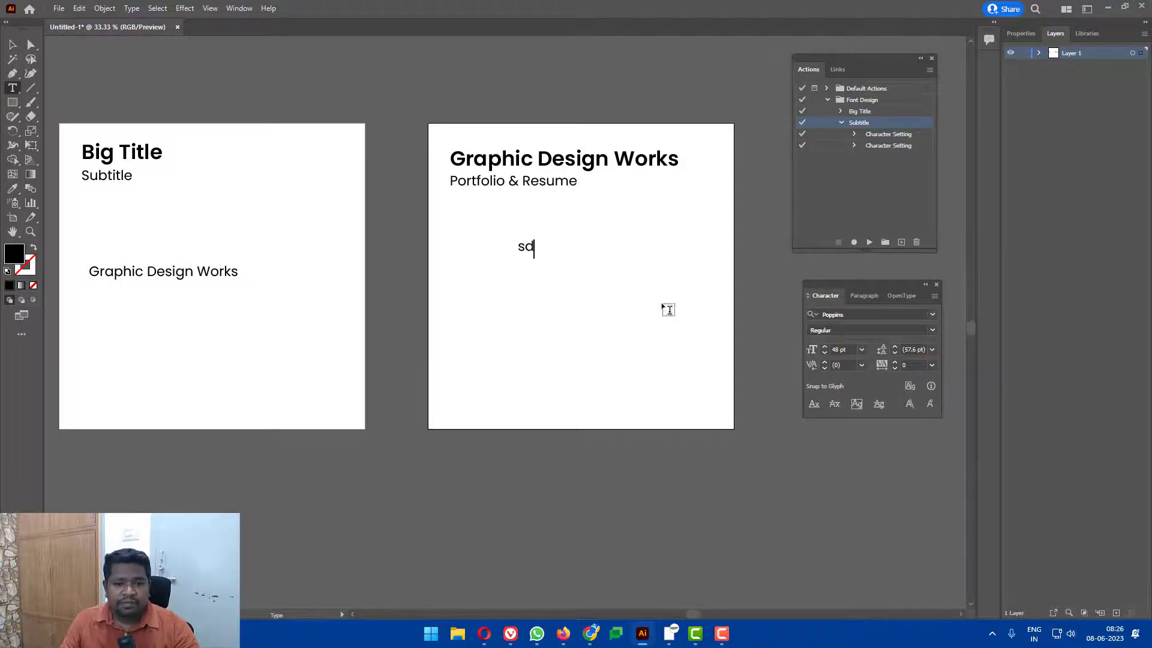
type("sdsd")
left_click(11, 46)
key("i")
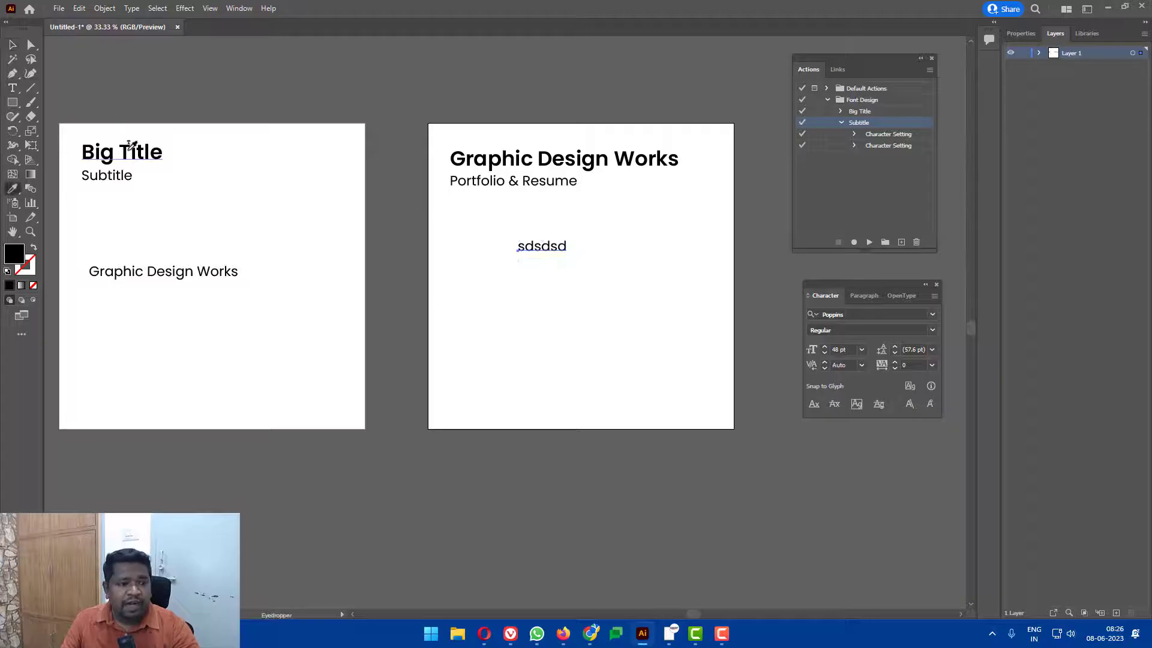
left_click(133, 153)
key("v")
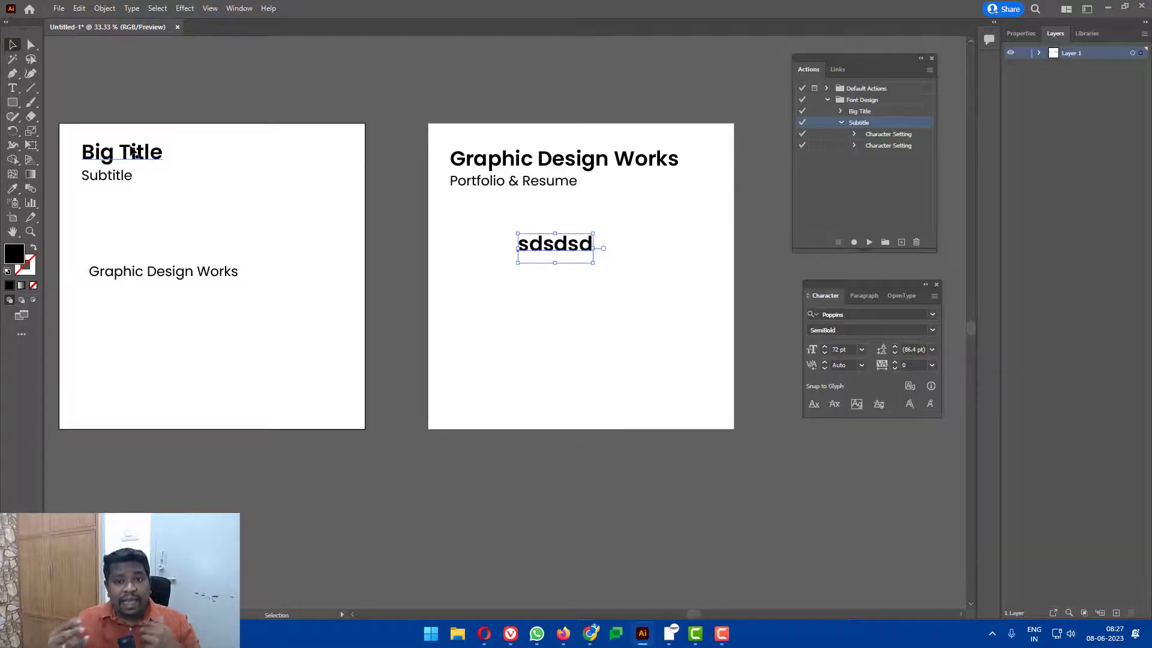
key("Delete")
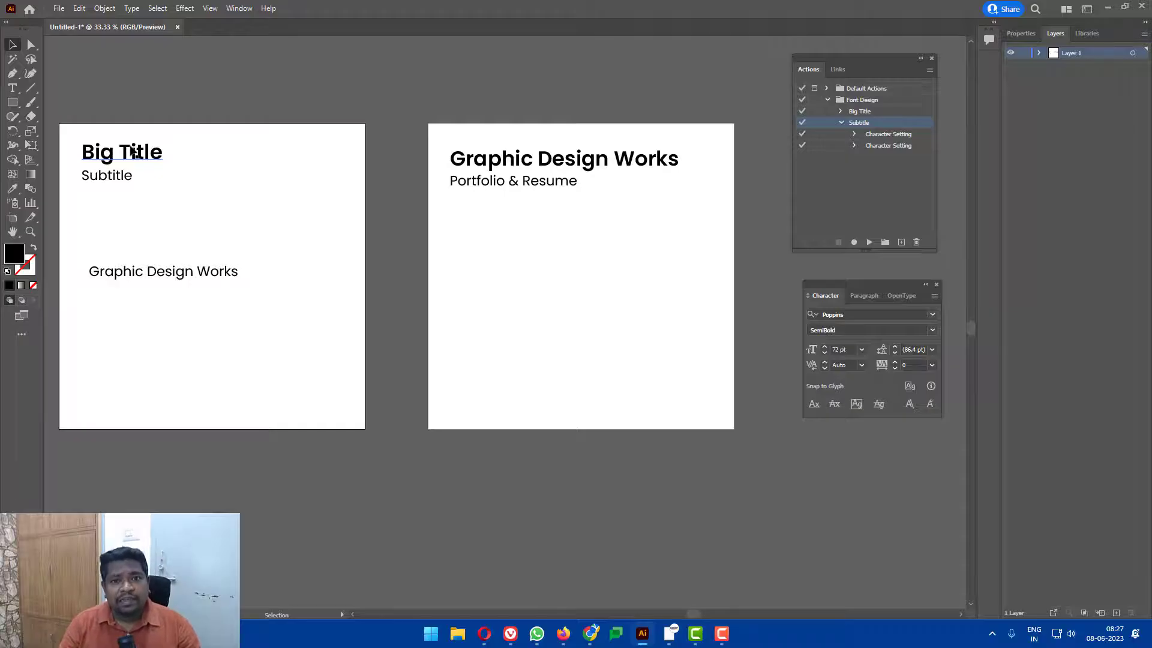
left_click(840, 123)
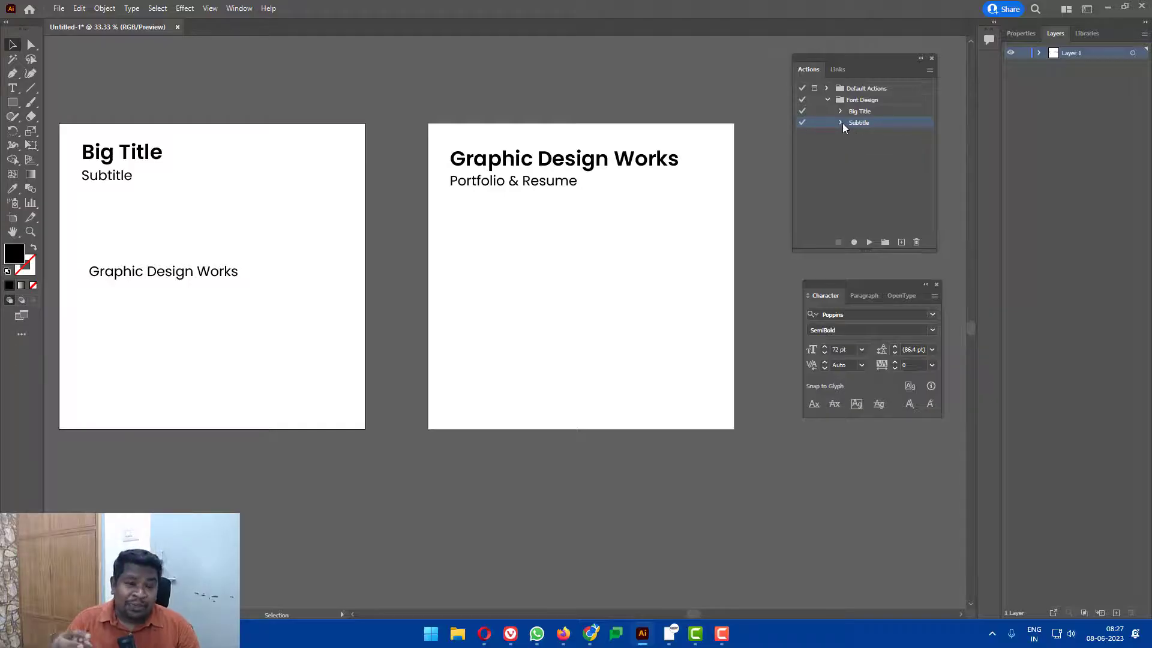
Draw a black rectangle on the right artboard below the subtitle
left_click(573, 264)
key("r")
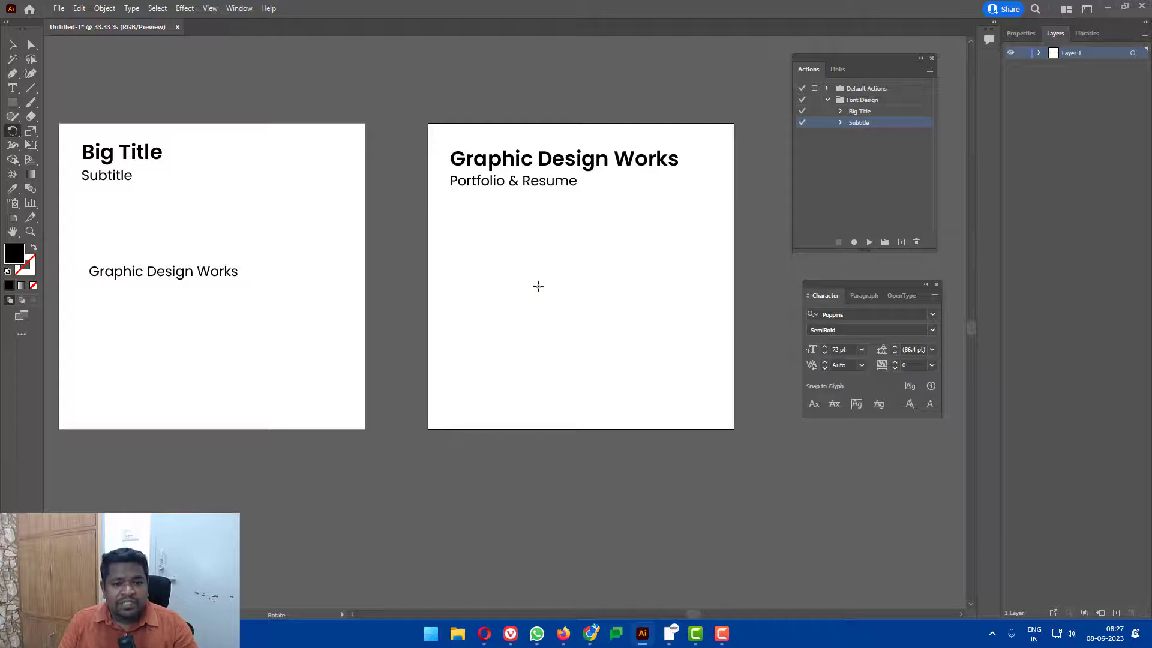
key("m")
mouse_move(440, 229)
left_mouse_down()
mouse_move(487, 274)
mouse_move(578, 252)
mouse_move(563, 262)
mouse_move(544, 238)
left_mouse_up()
key("v")
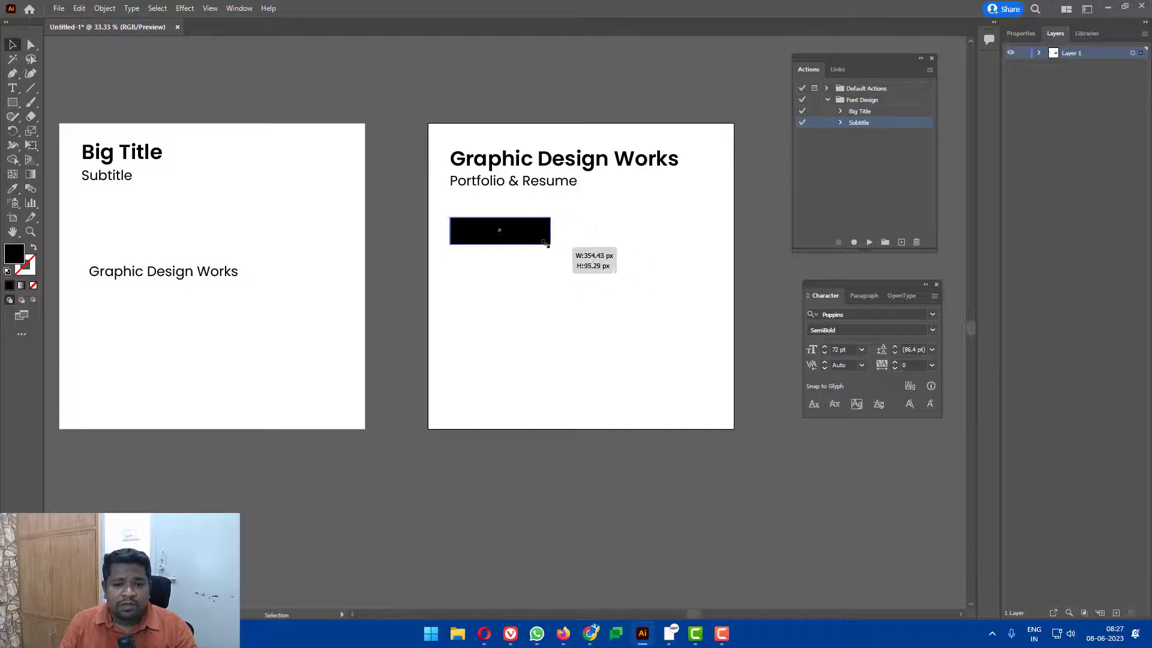
Narrow the black rectangle slightly, then select and delete it
left_click(531, 258)
left_click(517, 236)
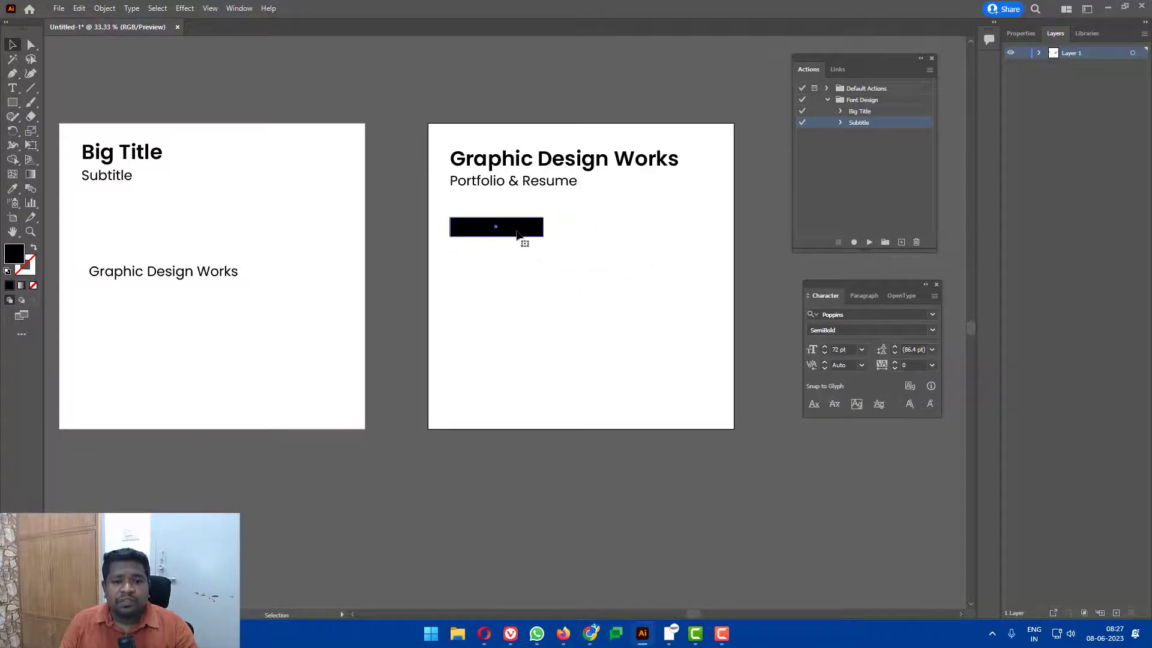
left_click_drag(546, 228, 541, 228)
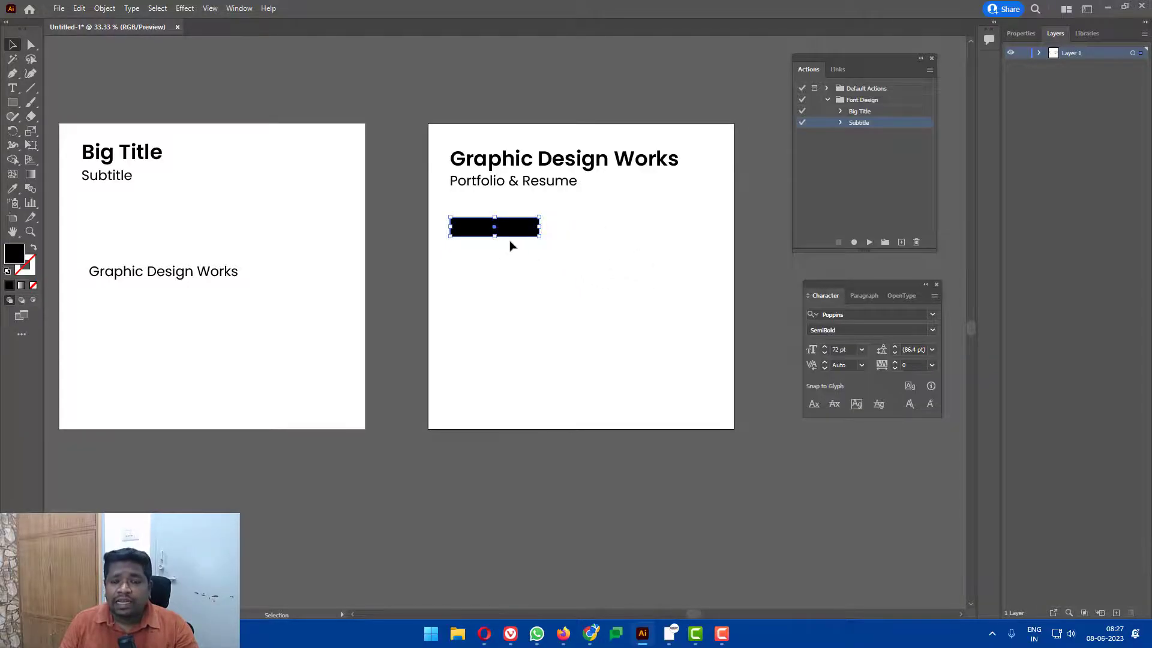
left_click(492, 284)
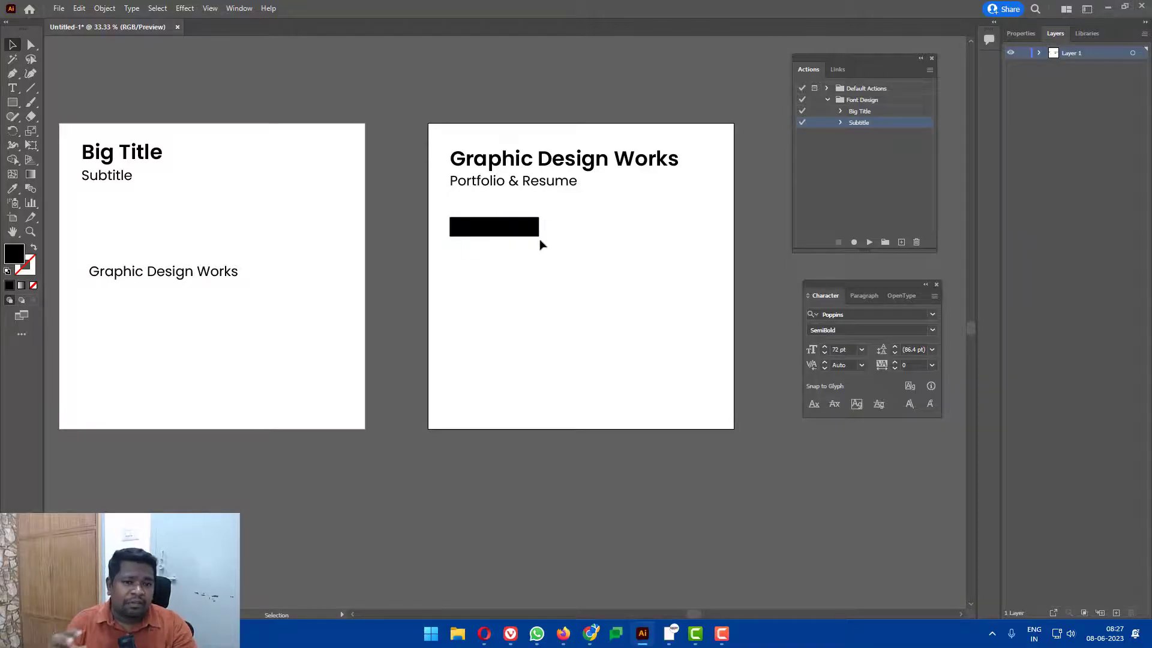
left_click(506, 259)
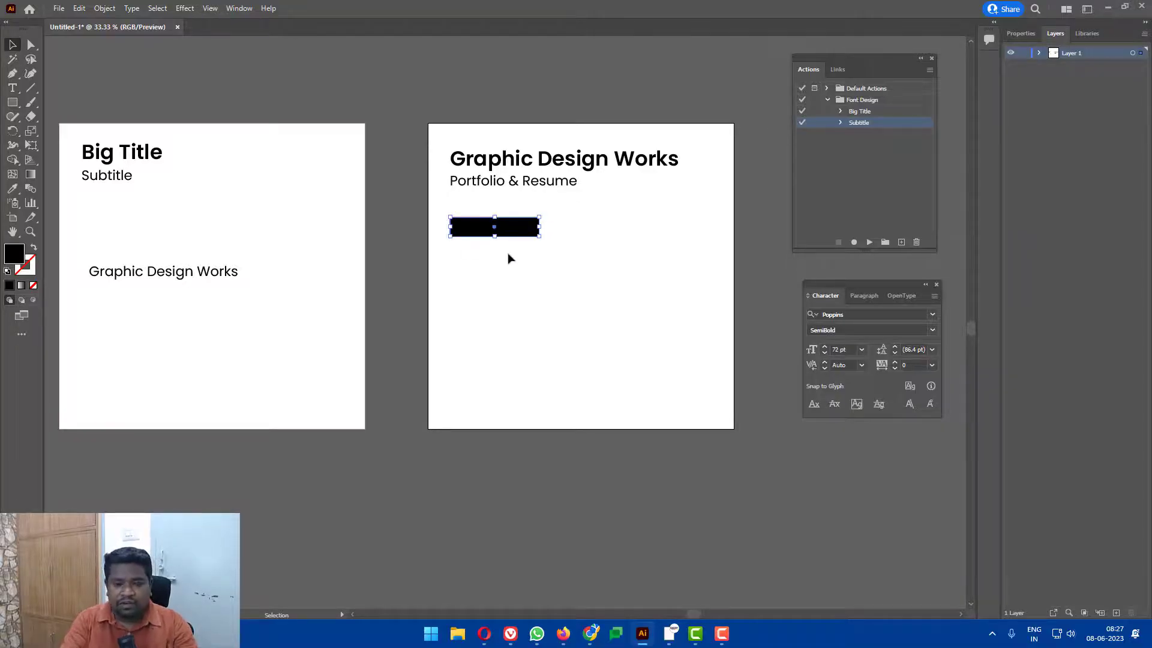
key("Delete")
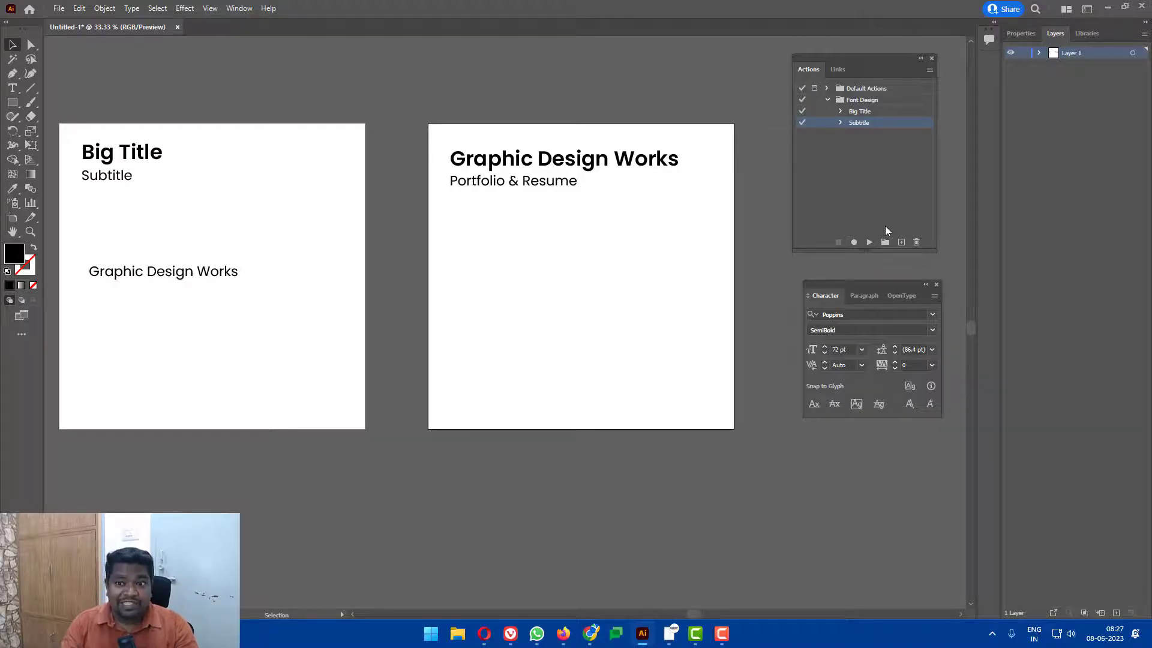
Start a new 'Shape' action in Default Actions, then cancel it
left_click(900, 244)
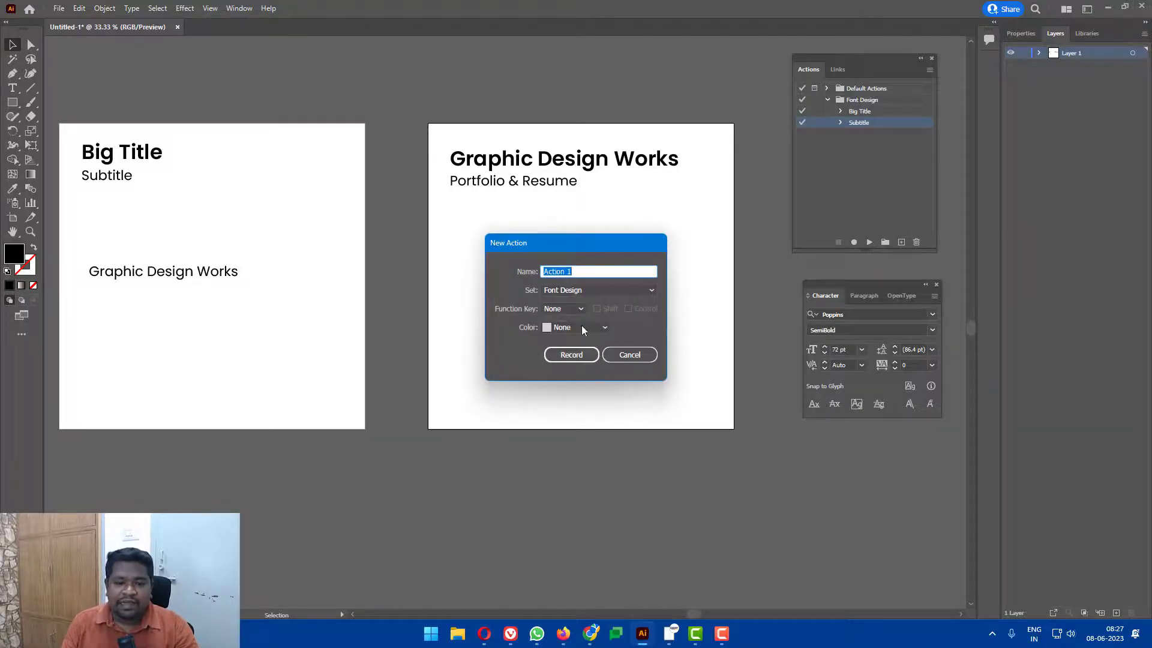
key("BackSpace")
type("Shape")
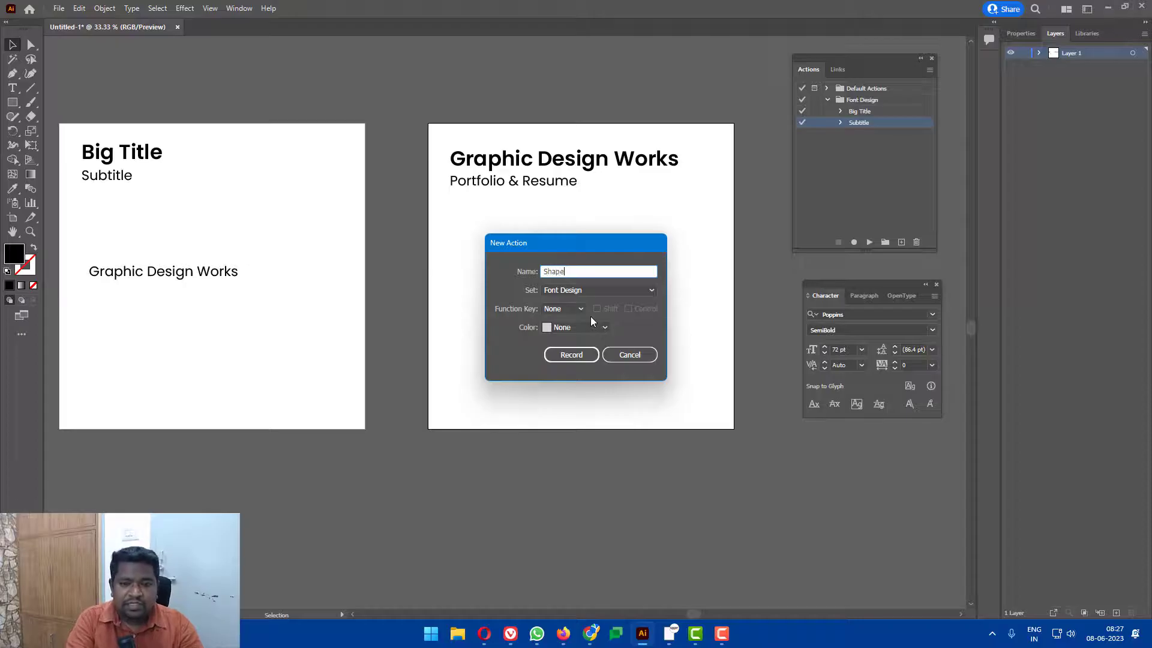
left_click(617, 290)
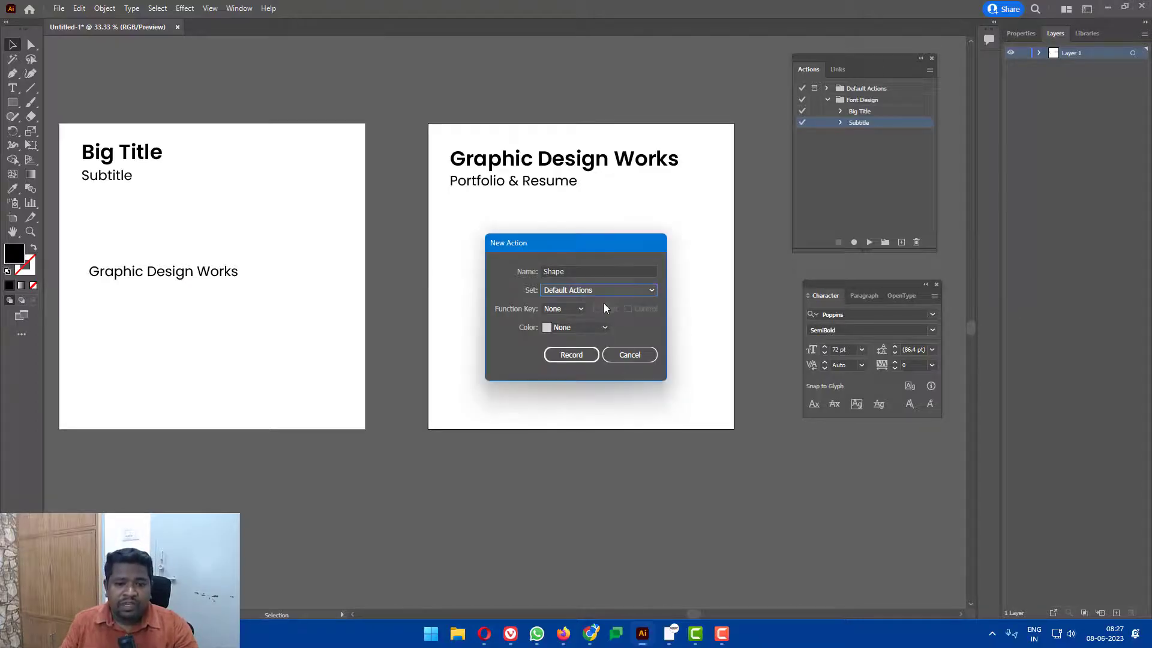
left_click(625, 356)
Create a new action set named Shapes
left_click(885, 242)
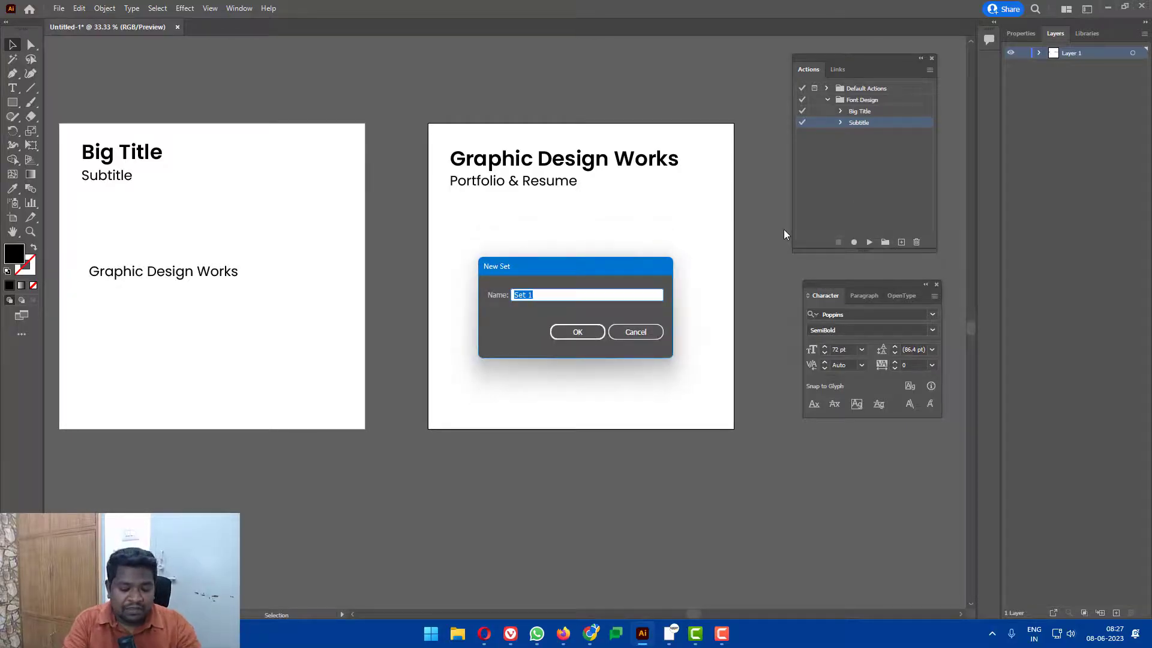
type("Shape")
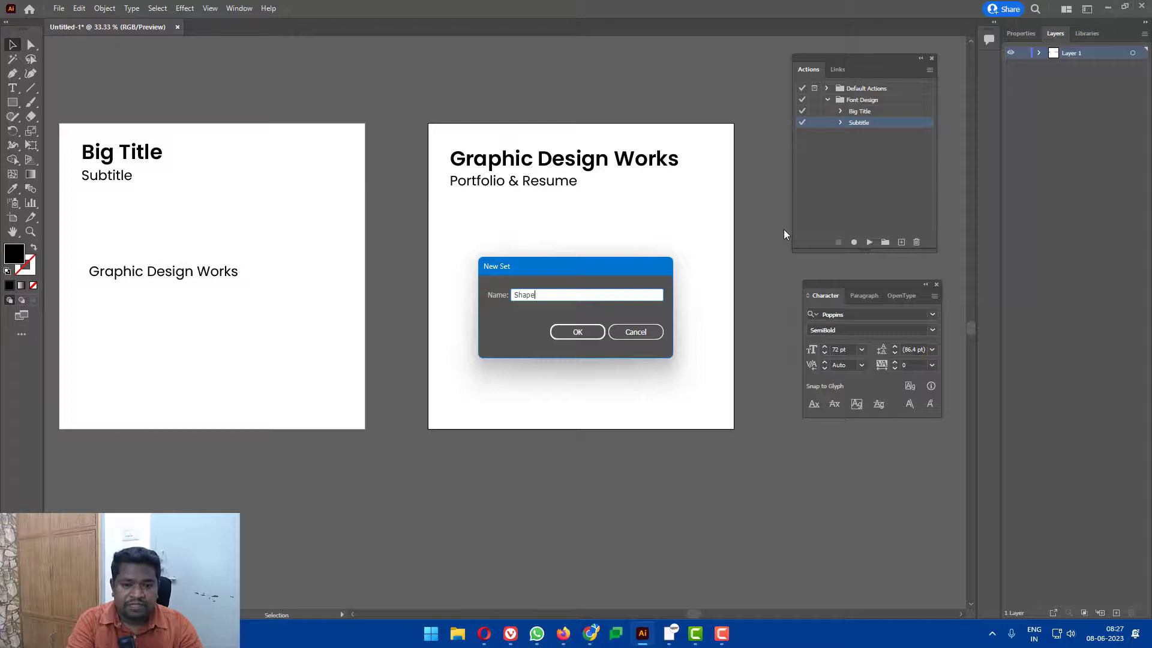
type("s")
left_click(577, 331)
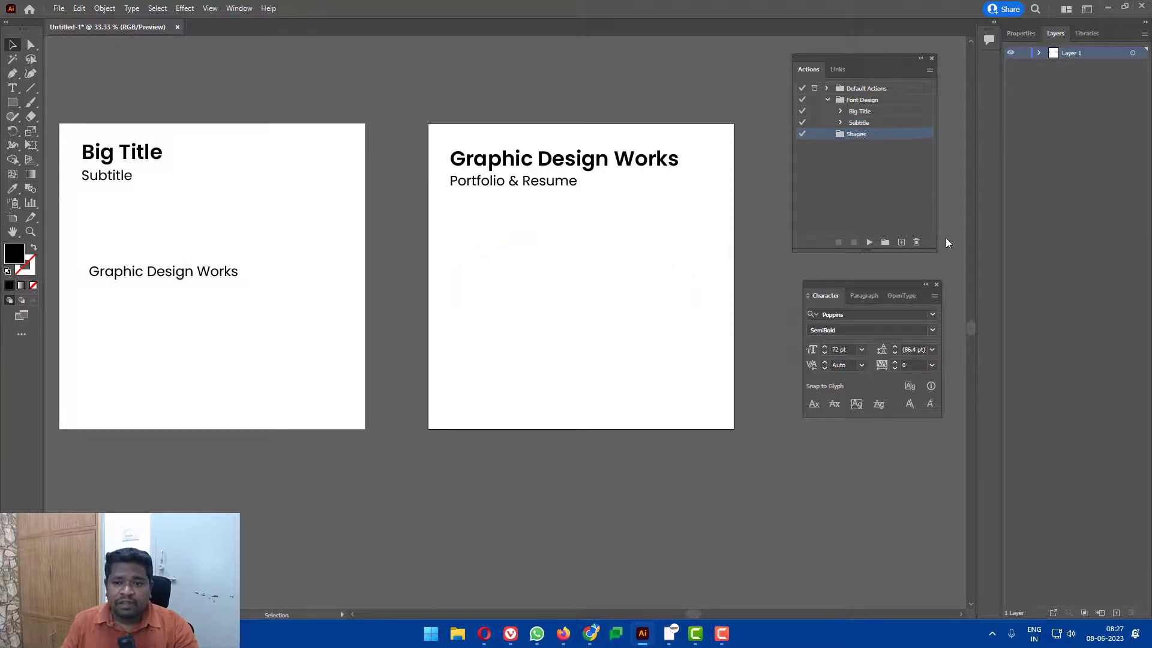
Create a Rec-Shape action in the Shapes set and start recording it
left_click(905, 245)
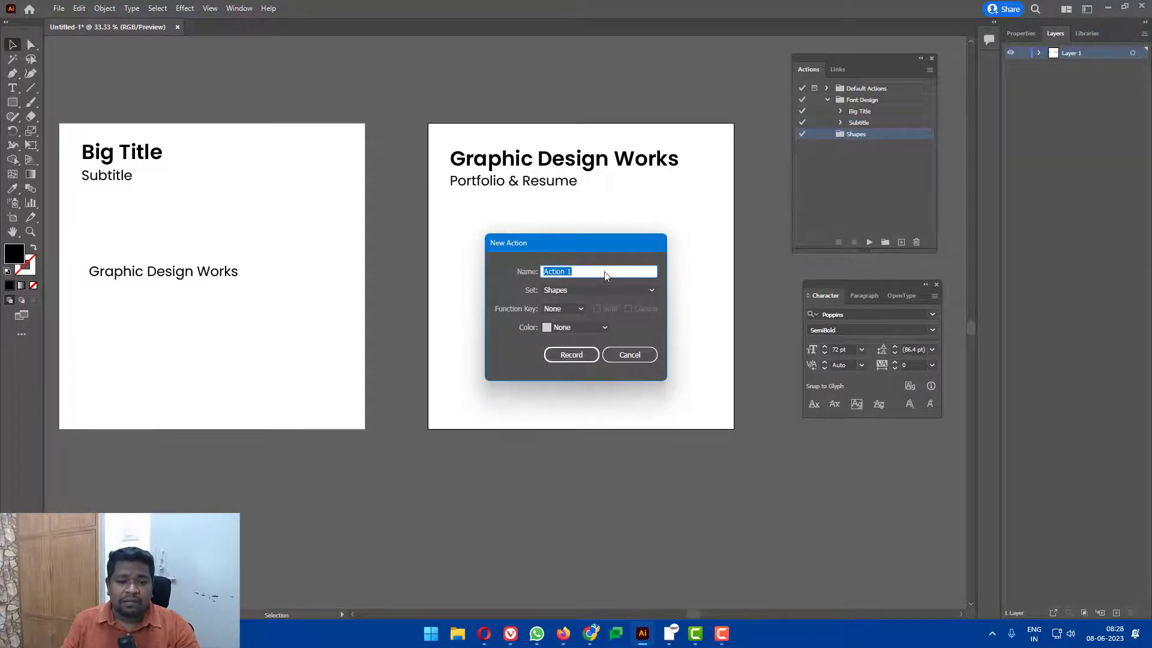
type("Rec")
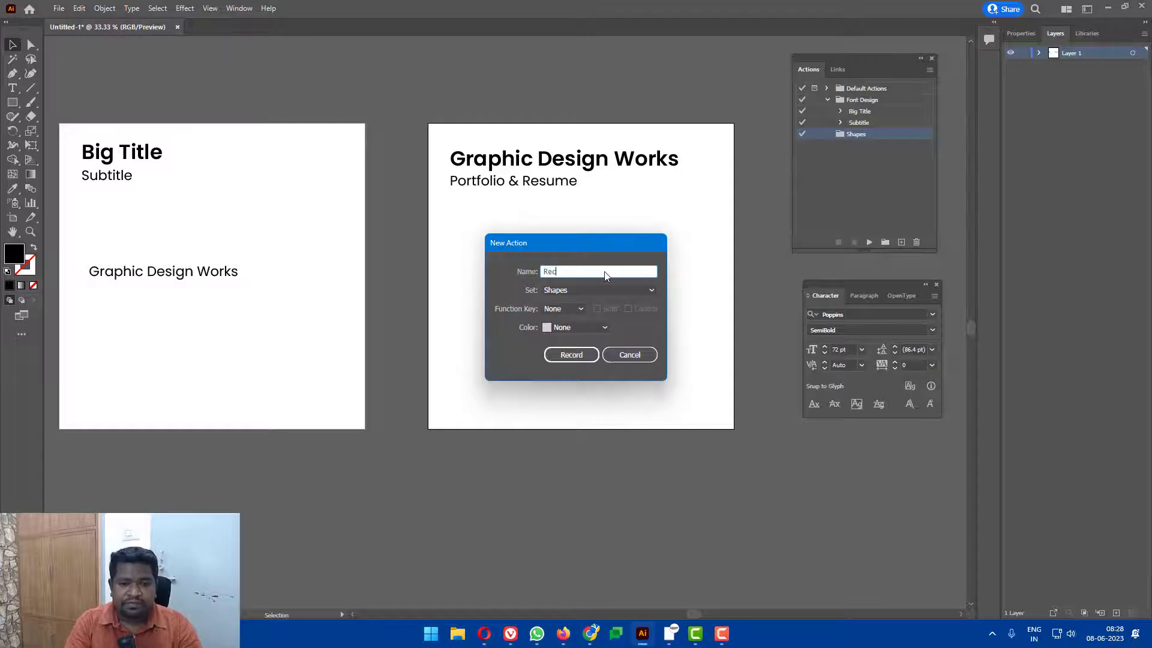
type("-Shape")
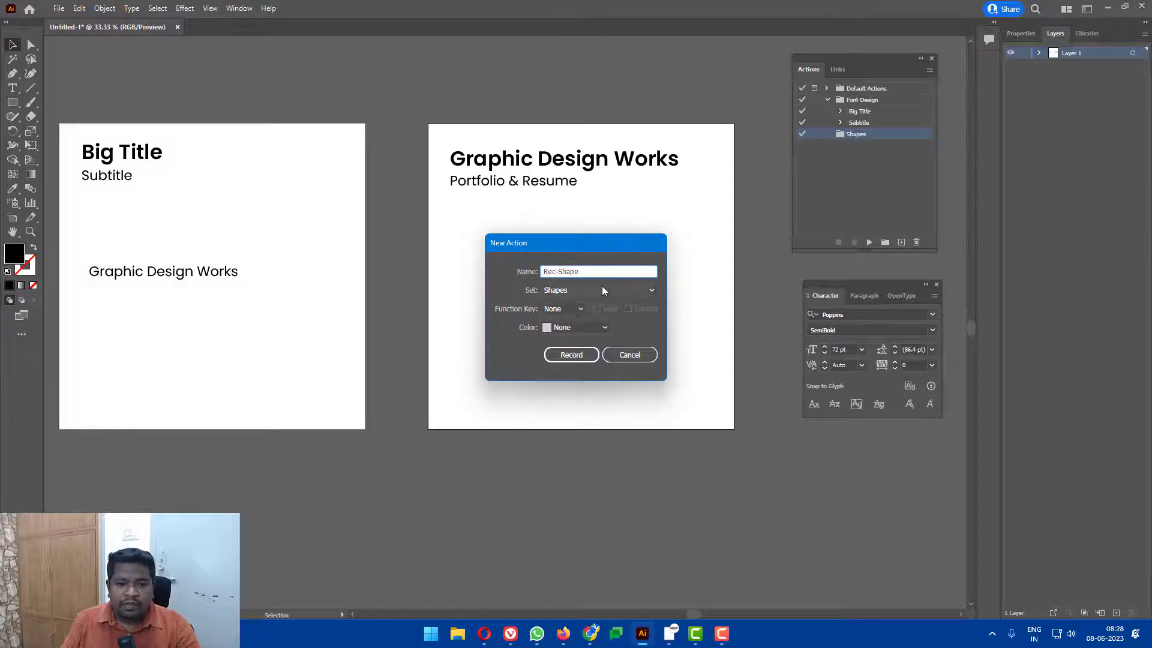
left_click(584, 290)
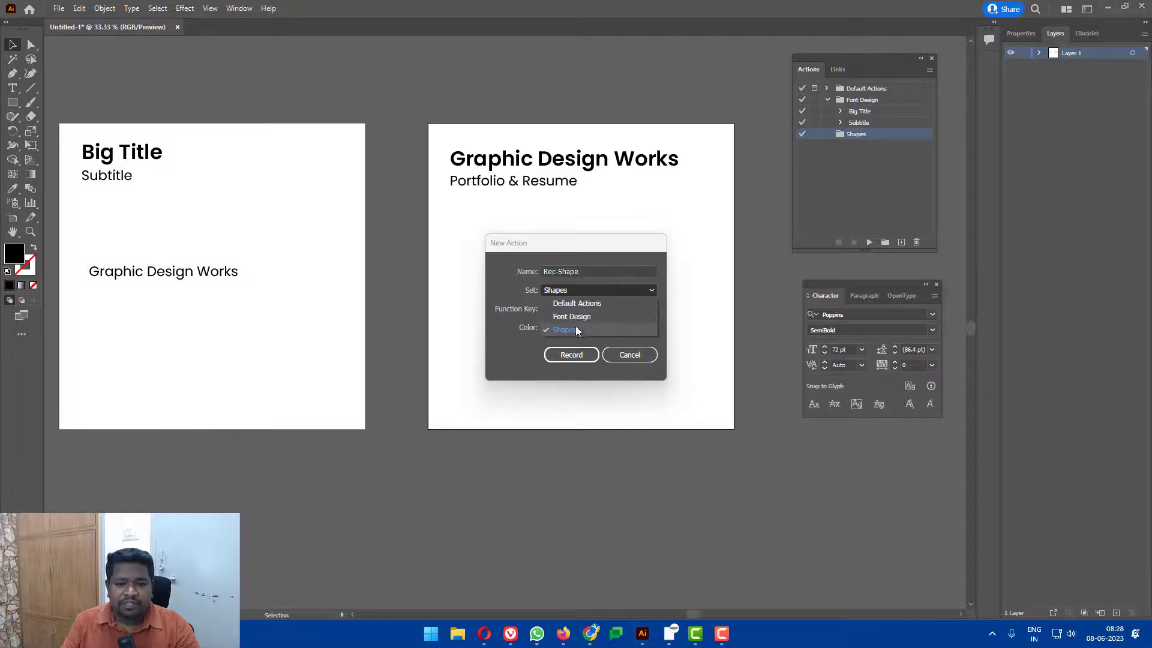
left_click(574, 325)
left_click(575, 358)
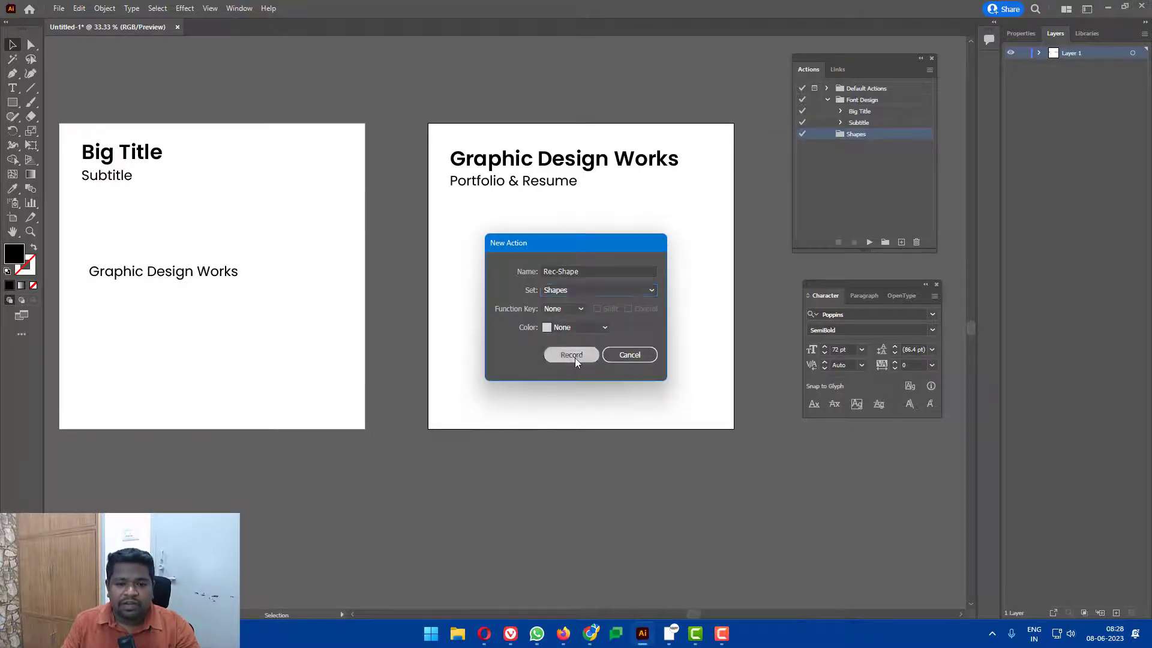
Draw a rectangle below the Portfolio & Resume subtitle and fill it red
left_click(12, 102)
left_click(54, 106)
mouse_move(451, 210)
left_mouse_down()
mouse_move(488, 227)
mouse_move(583, 228)
left_mouse_up()
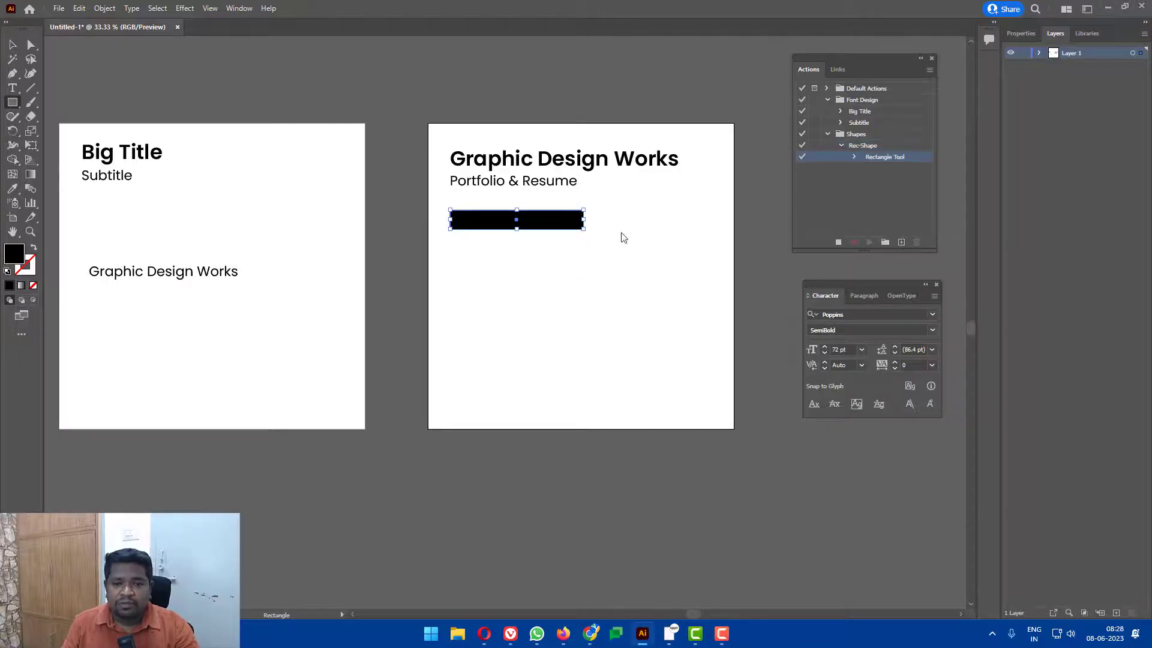
key("v")
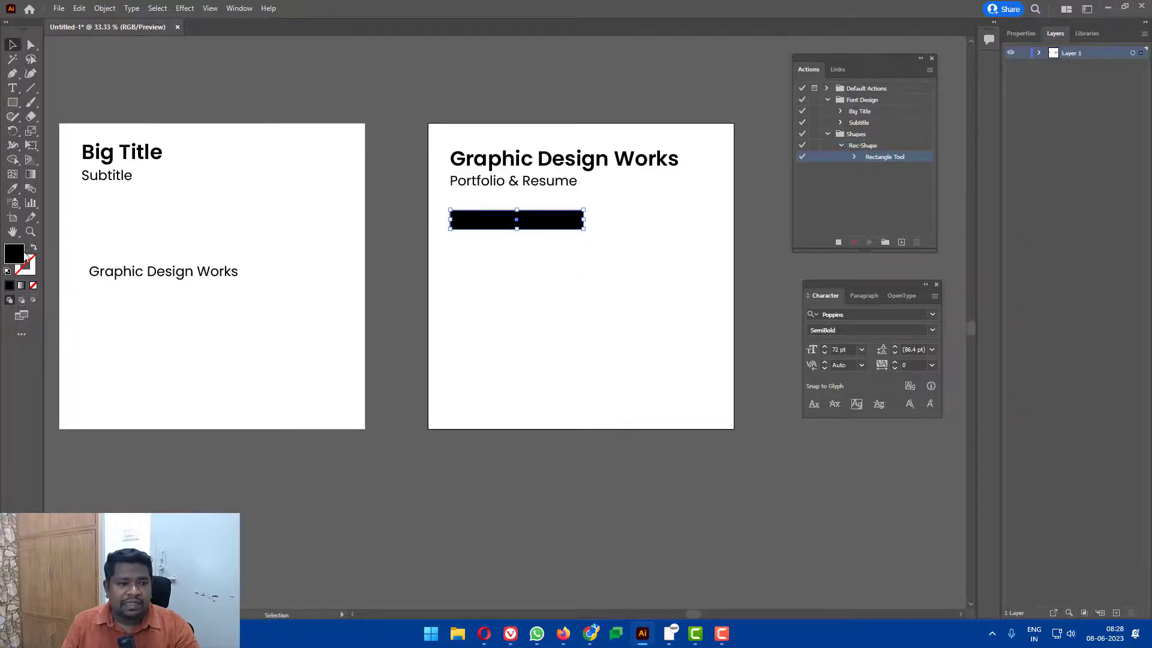
double_click(25, 257)
left_click(780, 154)
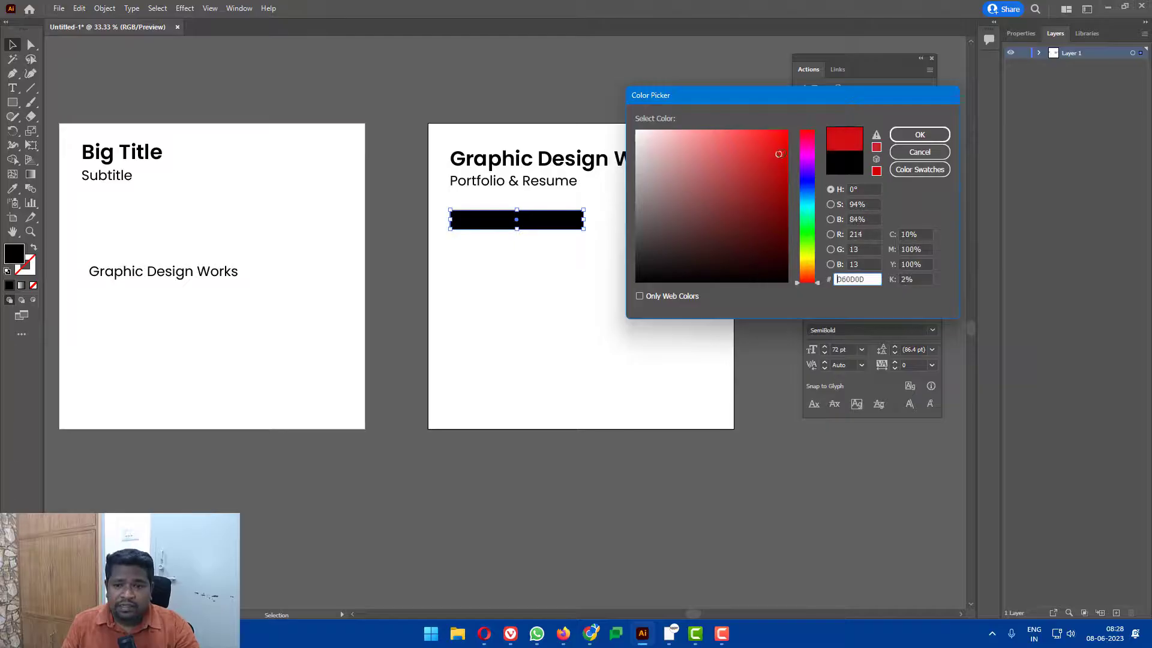
left_click(893, 139)
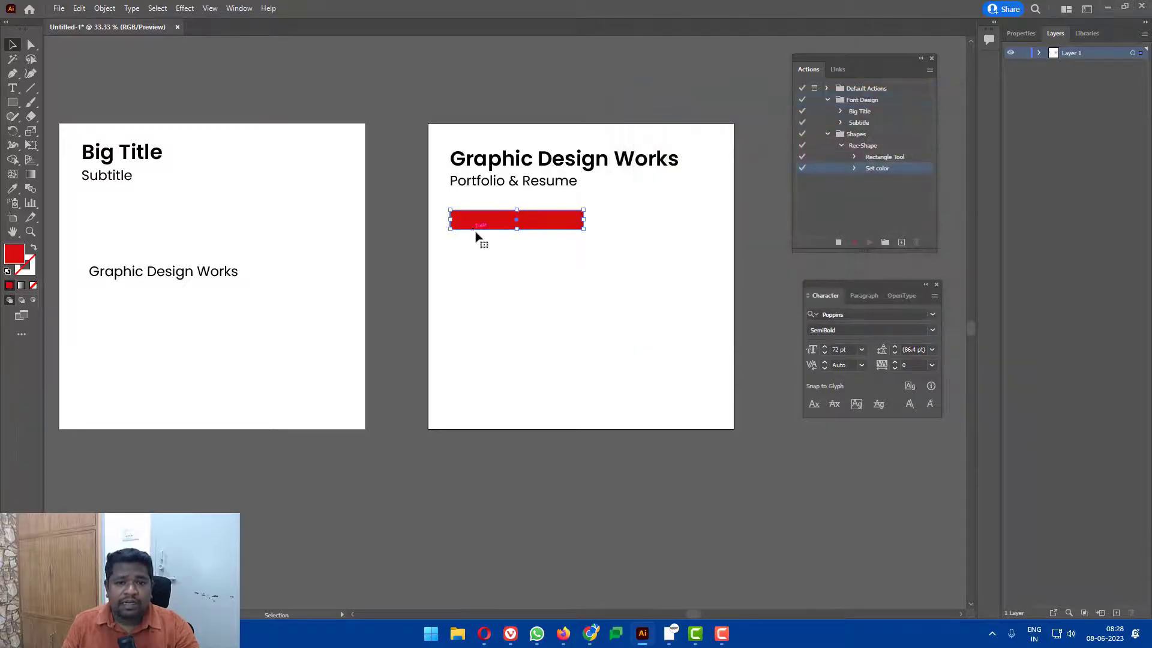
Give the rectangle a two-stop gradient, orange on the left and red on the right
left_click(21, 286)
left_click_drag(543, 472, 540, 472)
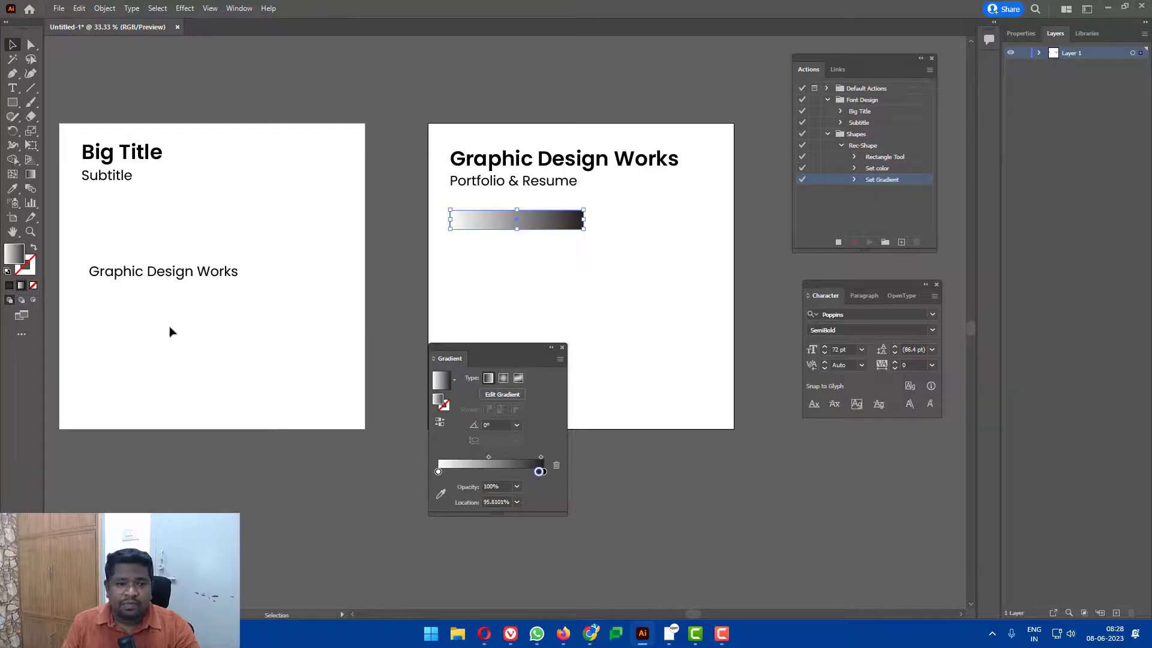
left_click(556, 467)
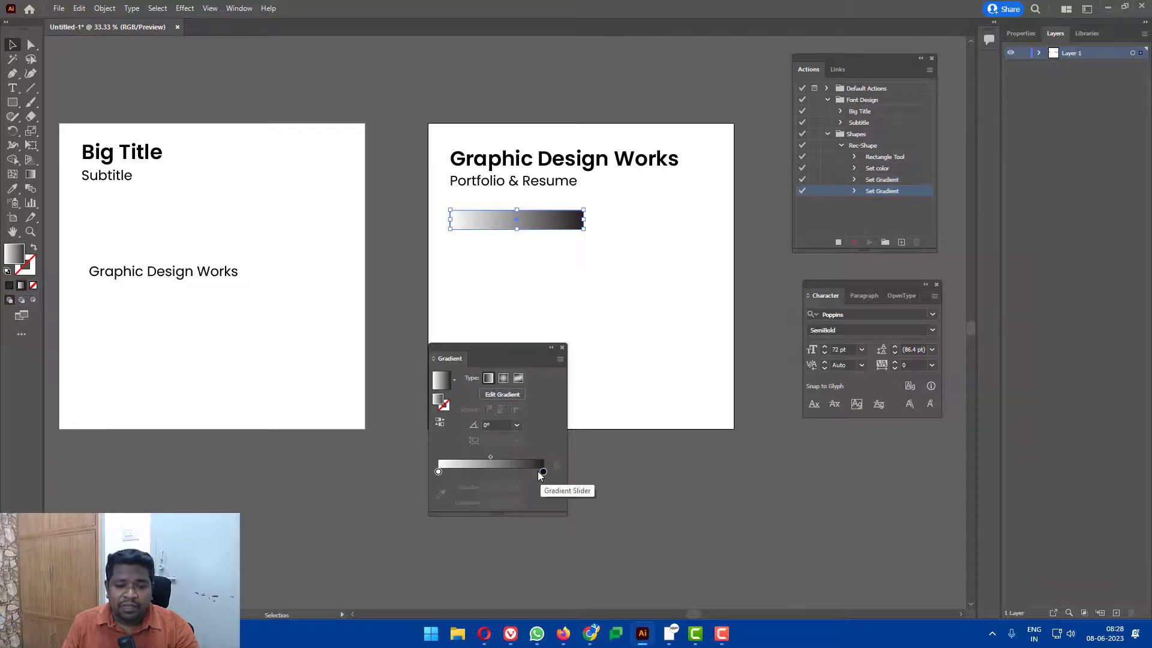
double_click(544, 471)
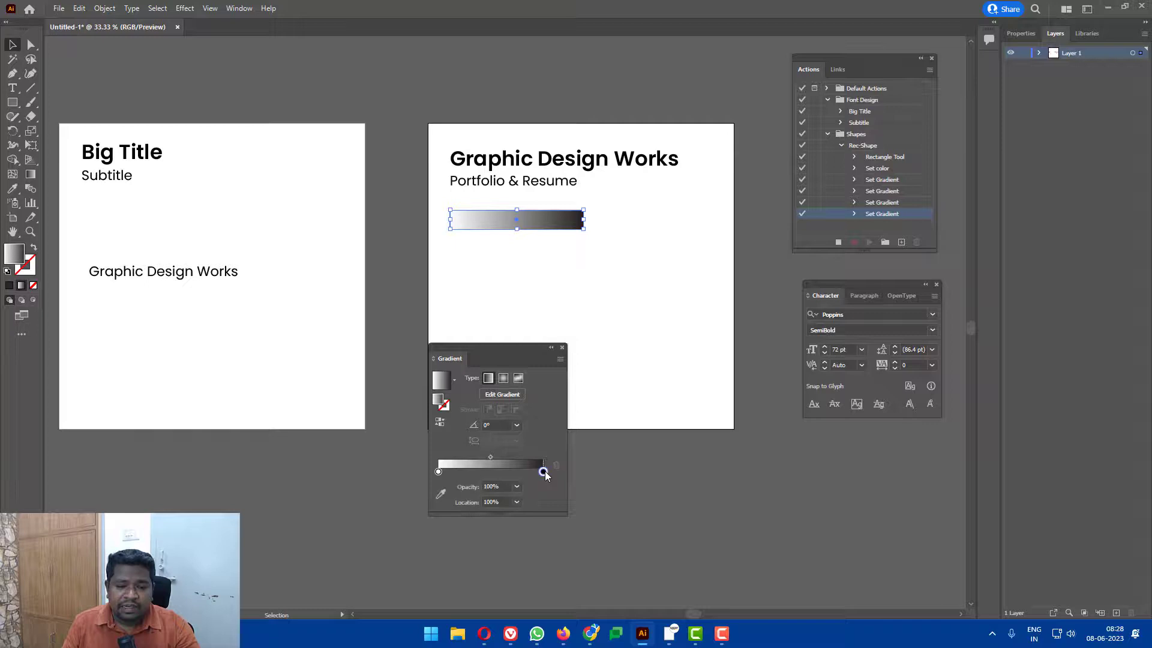
left_click(389, 364)
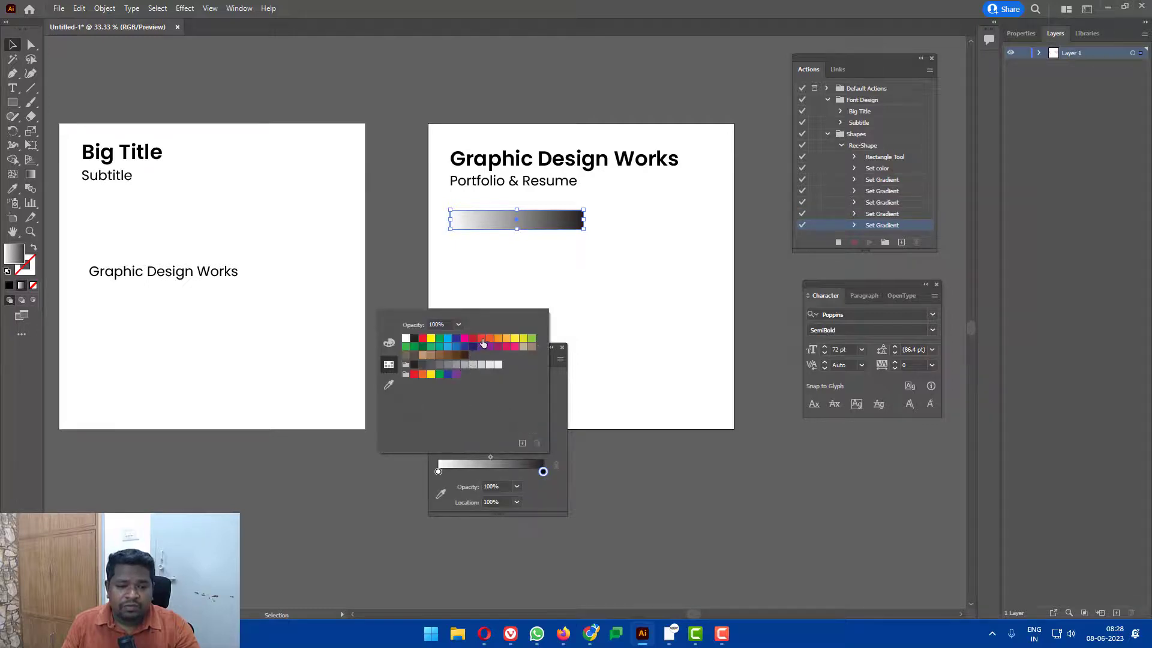
left_click(482, 339)
double_click(437, 473)
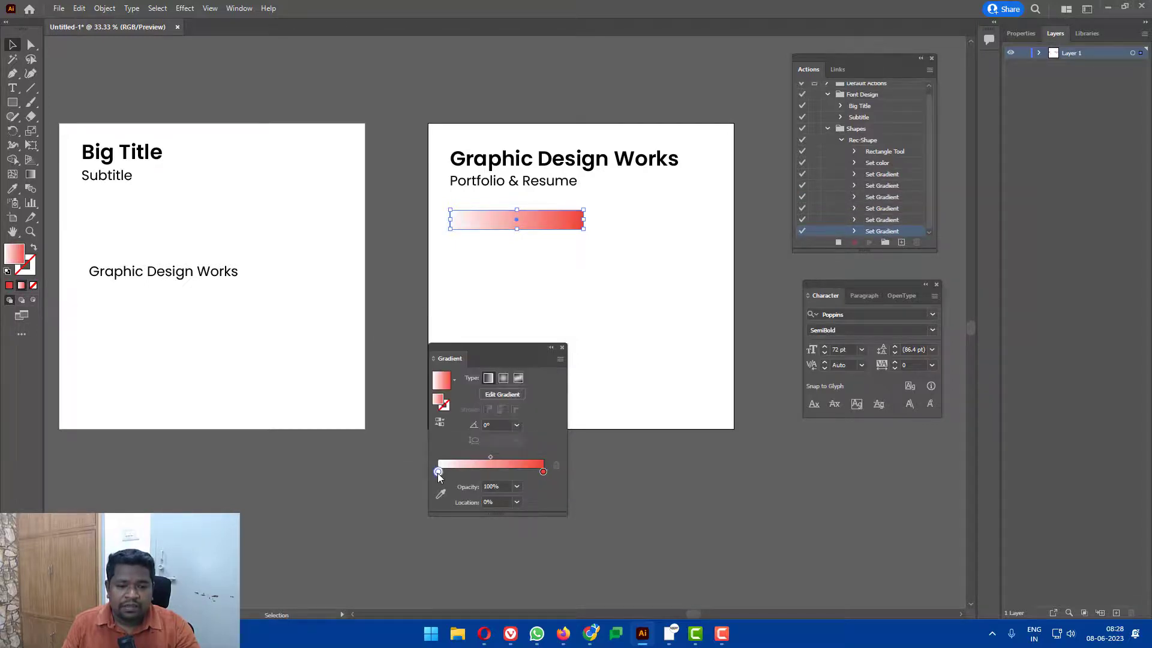
left_click(506, 340)
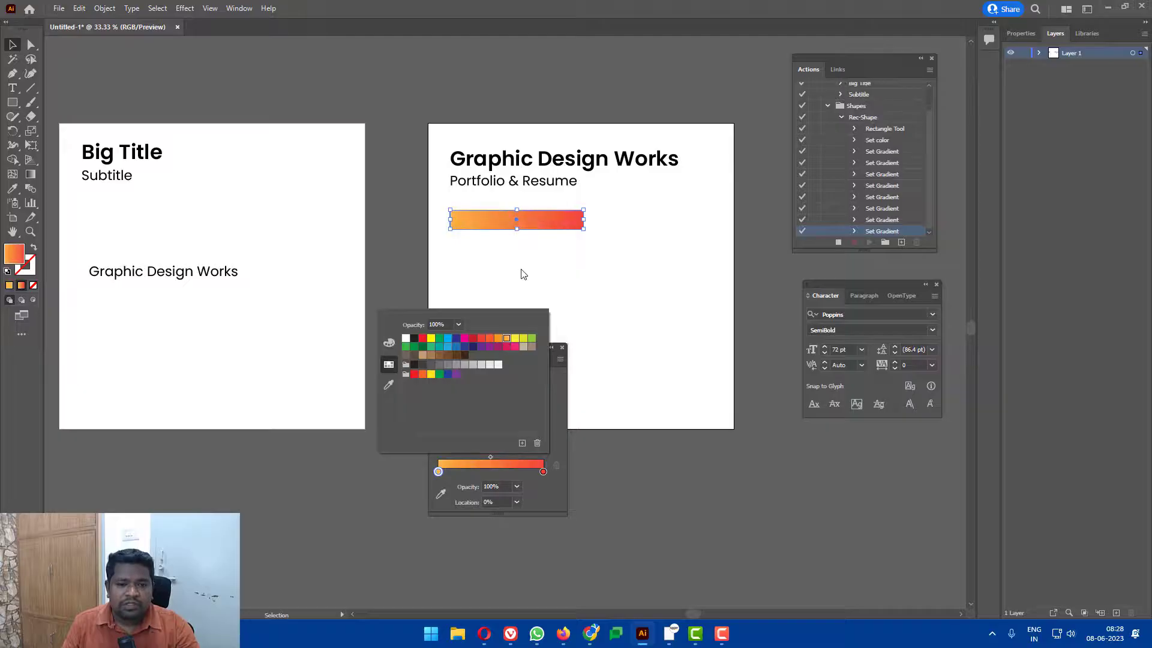
left_click(552, 279)
Flatten the rectangle into a thin bar and close the gradient settings
left_click_drag(519, 231, 517, 214)
left_click(571, 283)
left_click(562, 348)
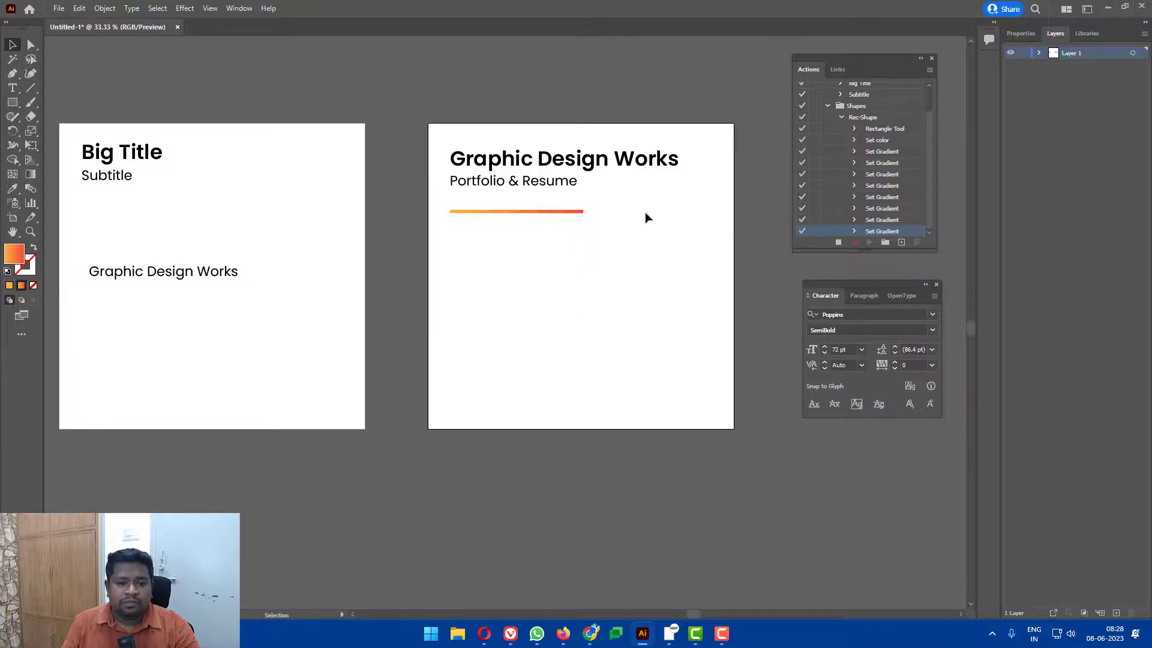
Stop recording Rec-Shape, collapse its steps and select the action
left_click(839, 243)
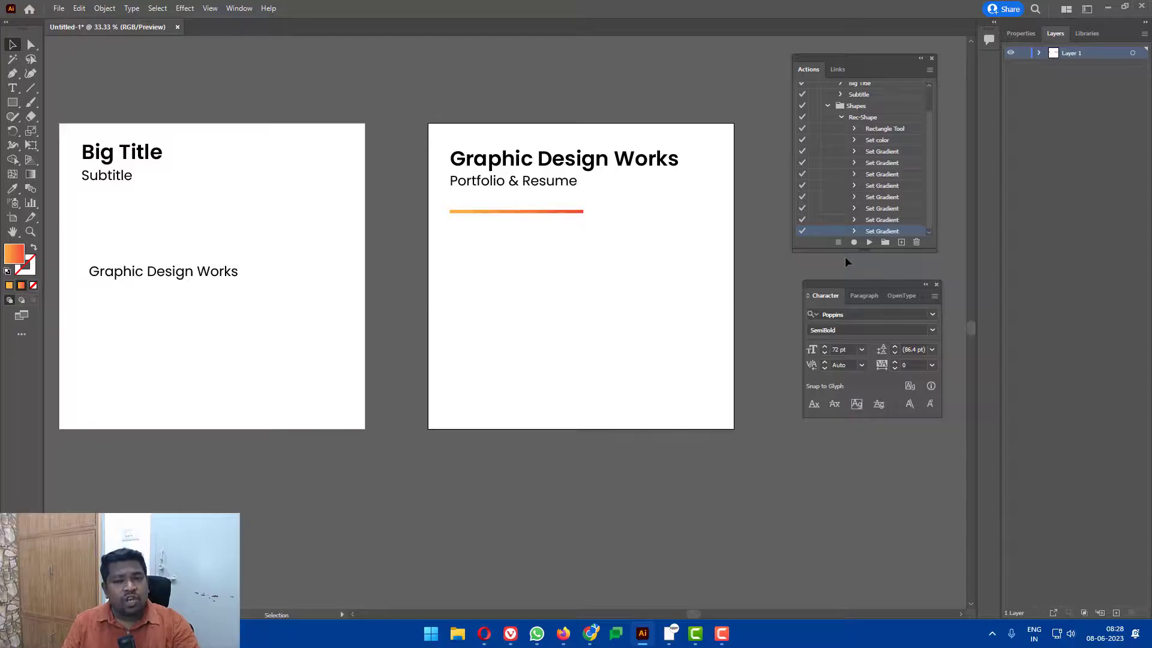
left_click(841, 117)
left_click(862, 147)
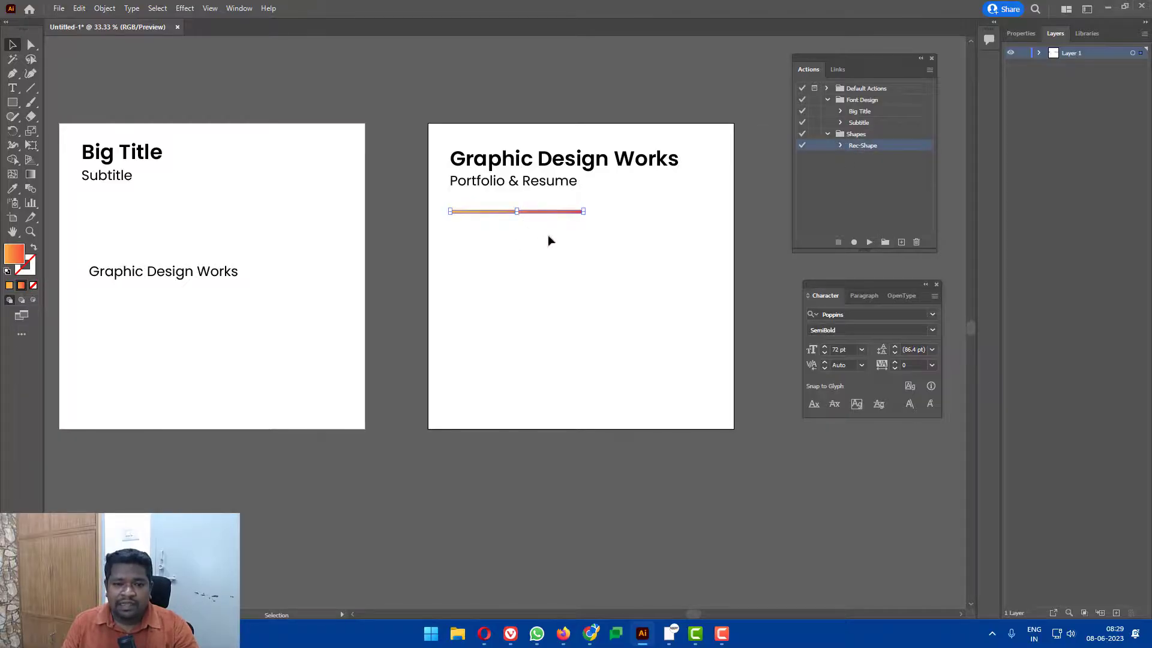
Move the gradient line under Subtitle on the left artboard, then play Rec-Shape
mouse_move(557, 215)
left_mouse_down()
mouse_move(286, 227)
mouse_move(194, 196)
left_mouse_up()
left_click(564, 245)
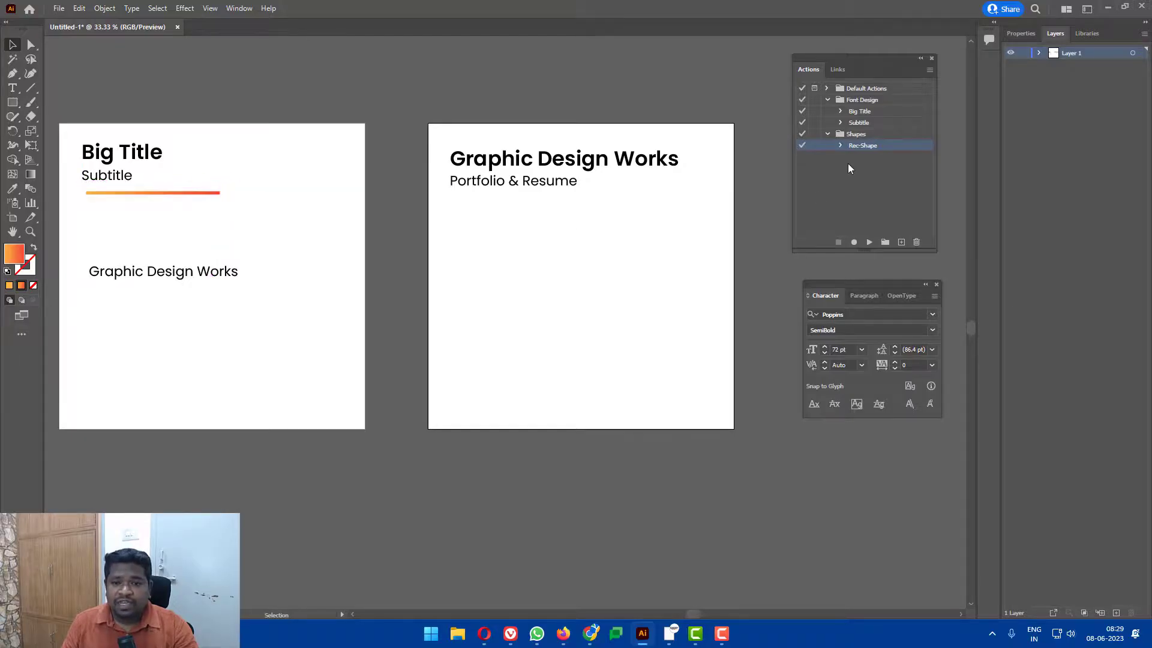
left_click(869, 241)
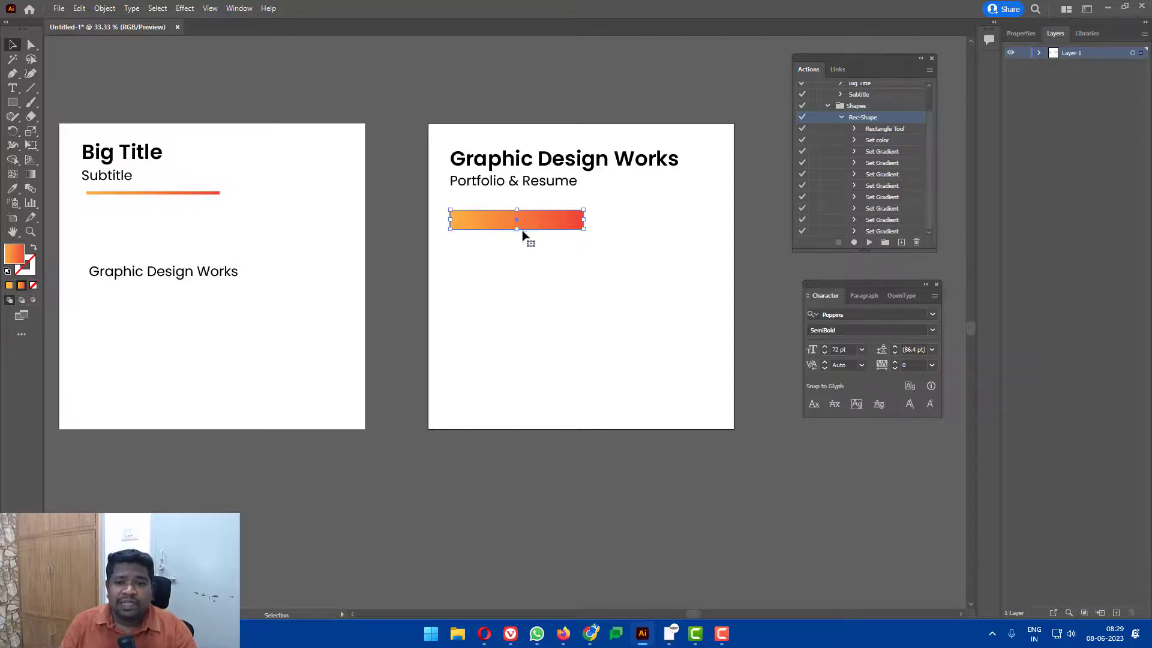
left_click_drag(830, 249, 829, 317)
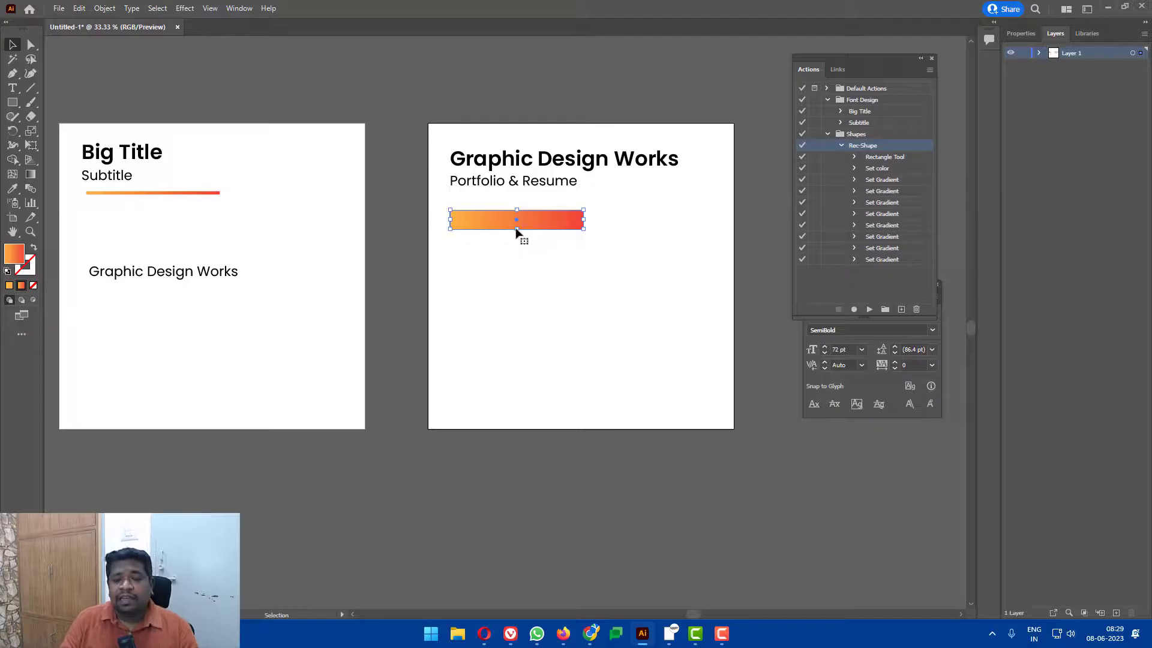
left_click(546, 285)
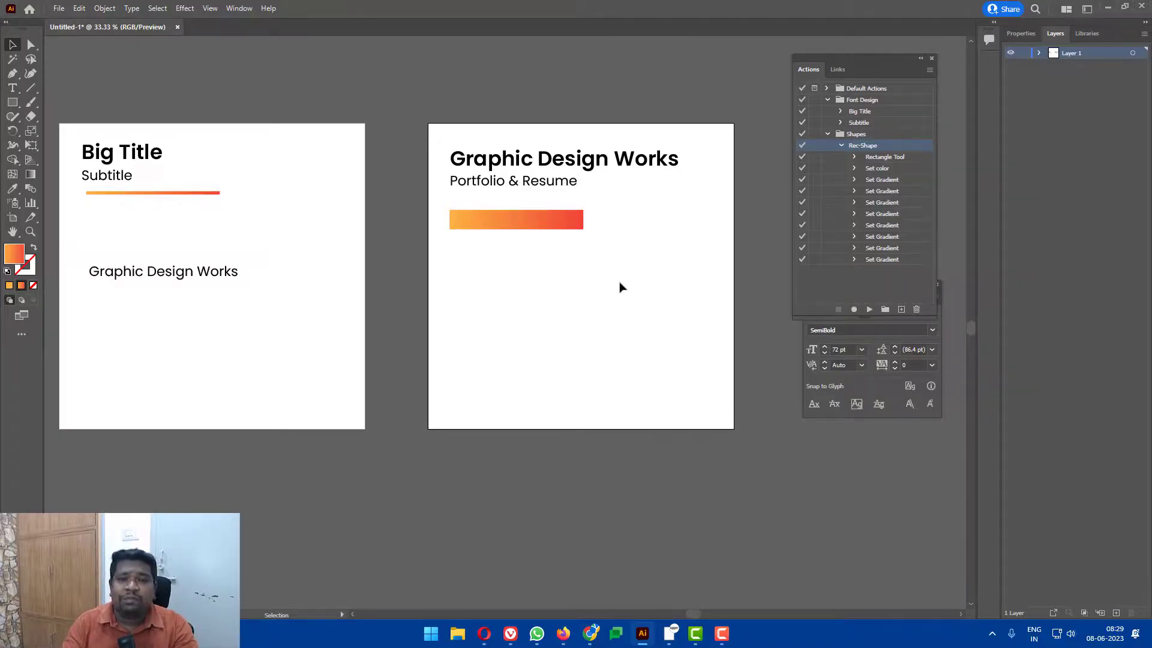
Record a new Action 1 in Shapes, drawing a gradient circle on the right artboard
left_click(828, 136)
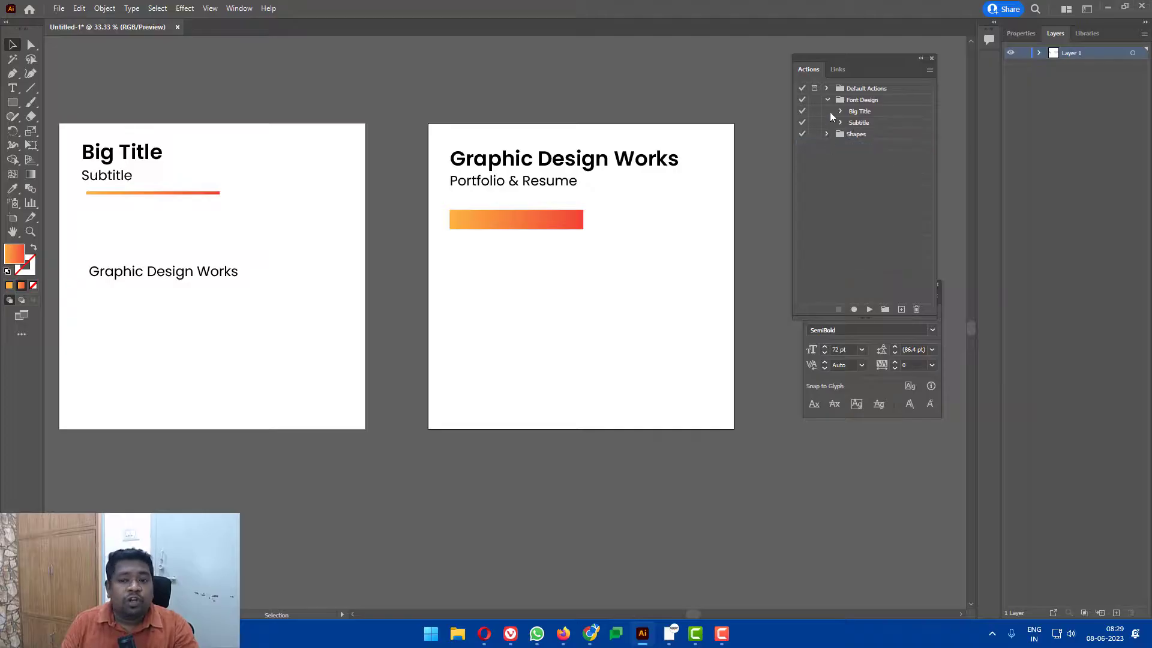
left_click(902, 310)
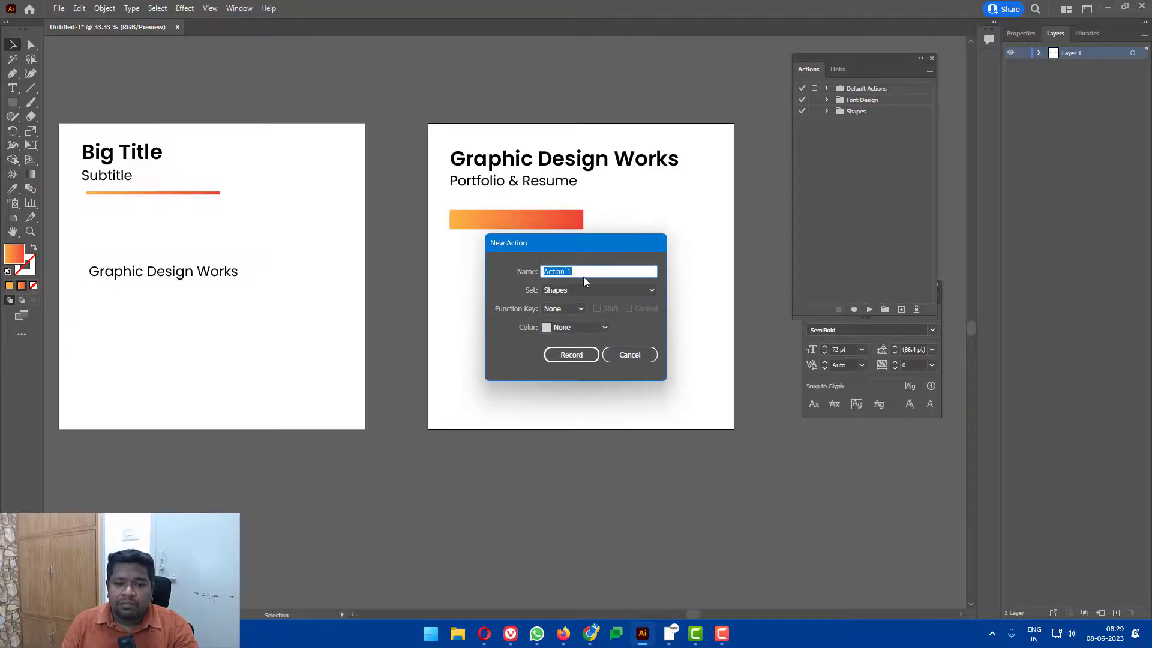
left_click(575, 354)
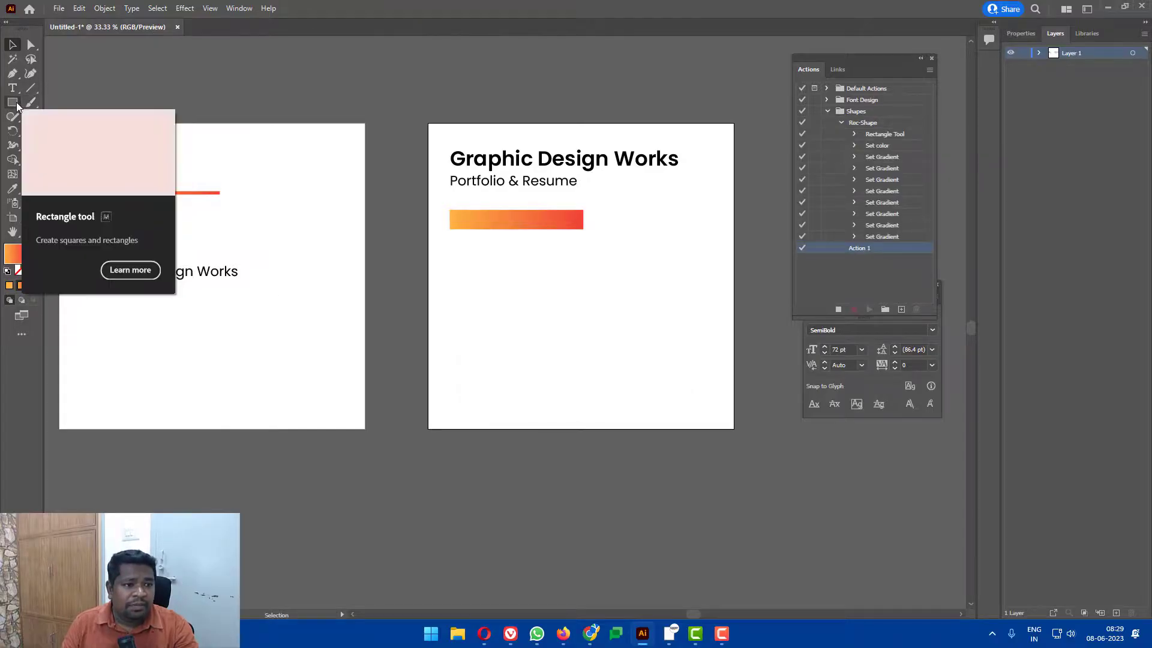
left_click_drag(12, 102, 69, 131)
left_click_drag(511, 276, 605, 369)
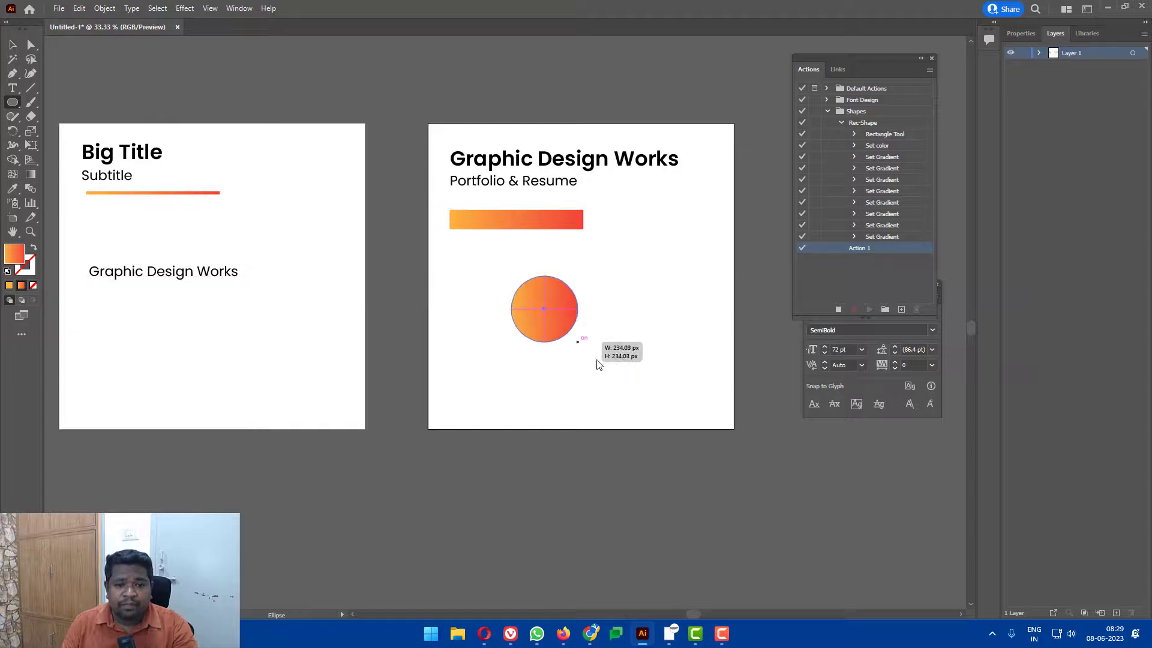
key("v")
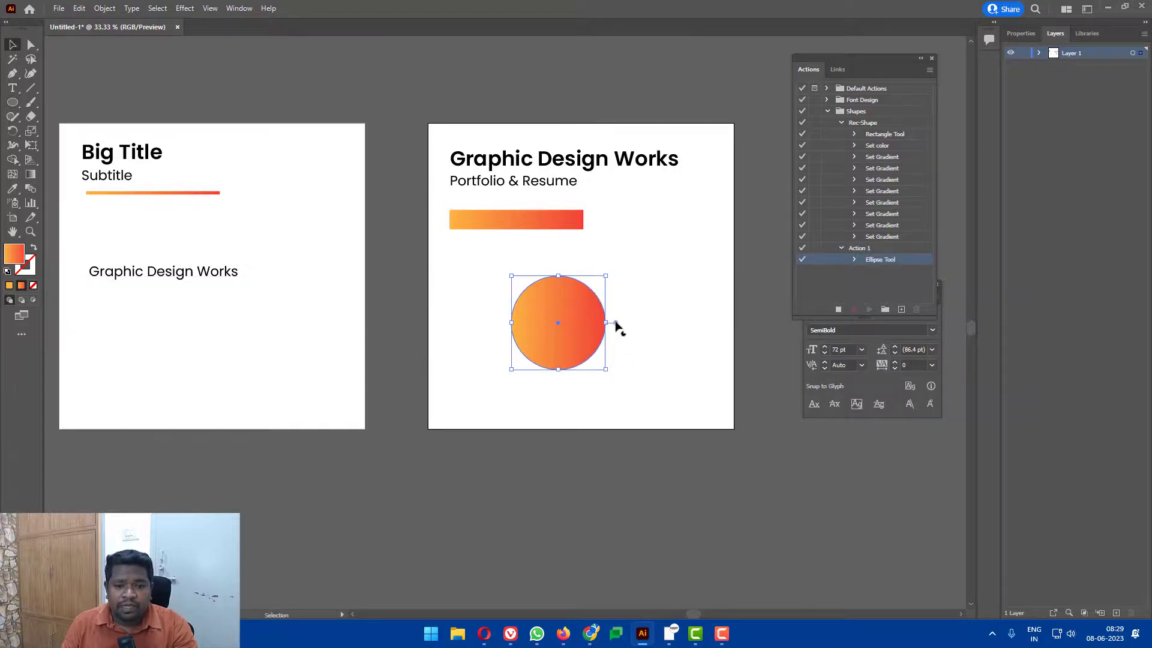
Cut a wedge from the circle to form a pie, nudging it and undoing changes
left_click_drag(616, 323, 517, 283)
left_click_drag(557, 324, 552, 317)
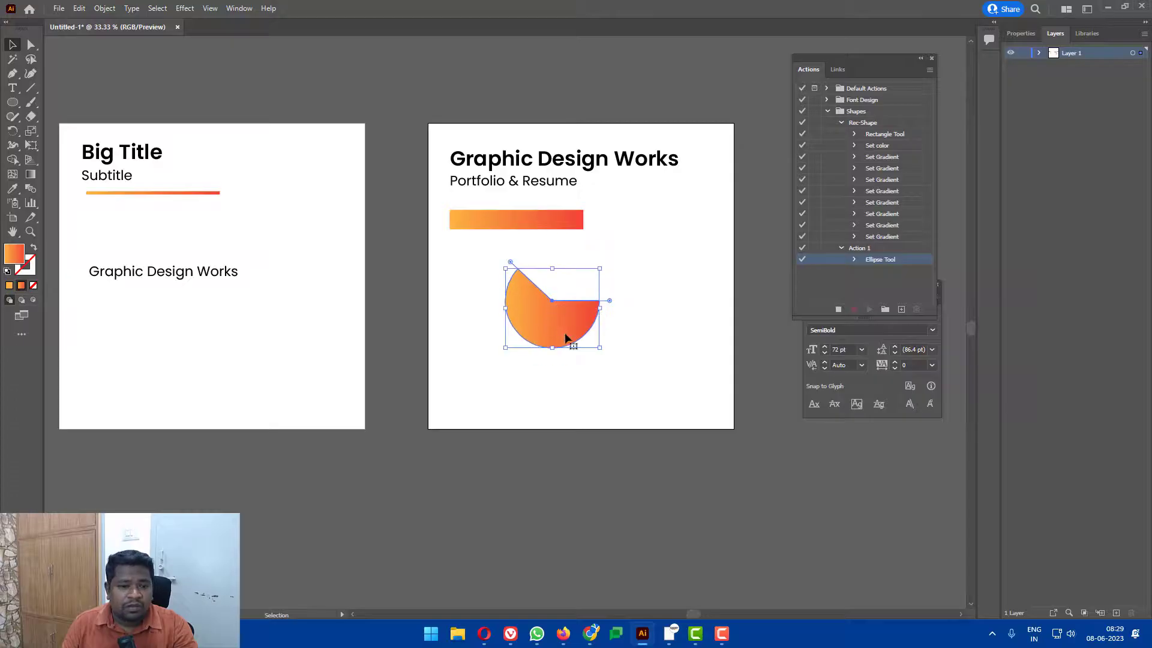
left_click(34, 249)
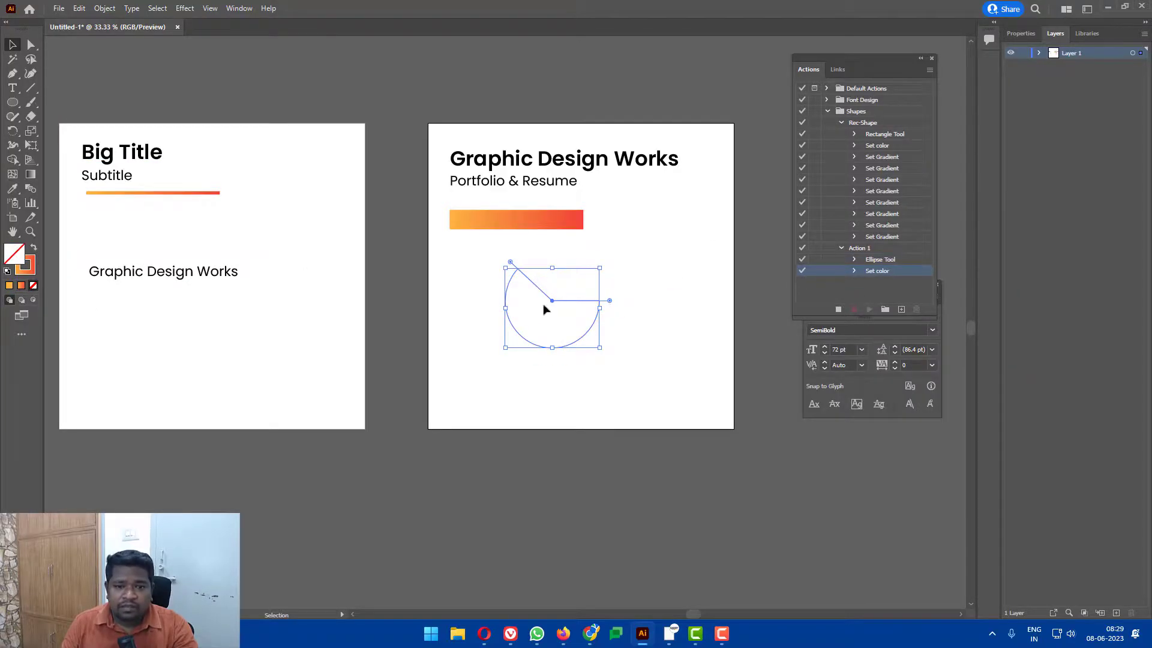
left_click_drag(551, 300, 552, 308)
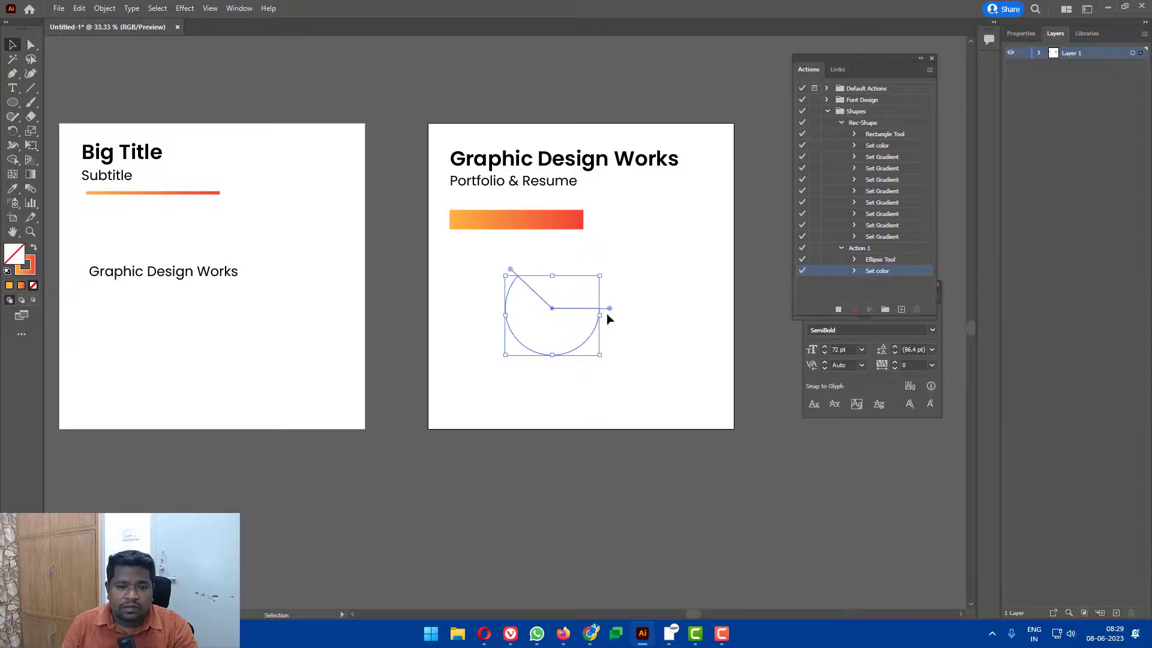
key("ctrl+z")
key("ctrl+z")
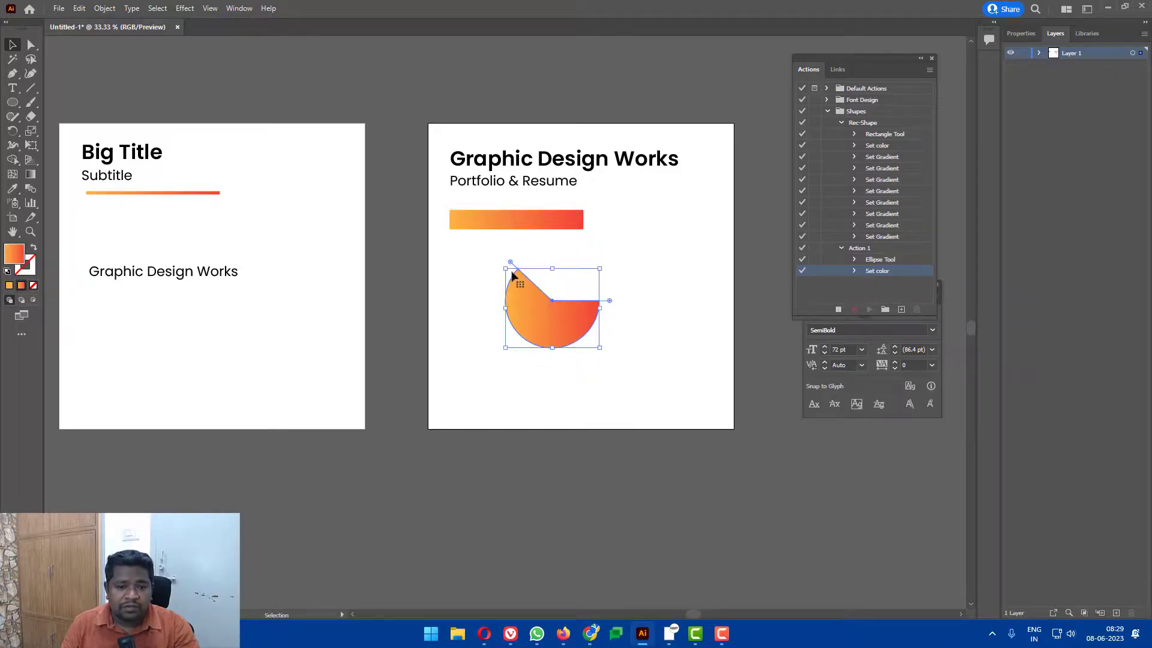
Set the pie's end angle near -10°, scale it to half, stop recording, delete it
left_click_drag(510, 262, 540, 245)
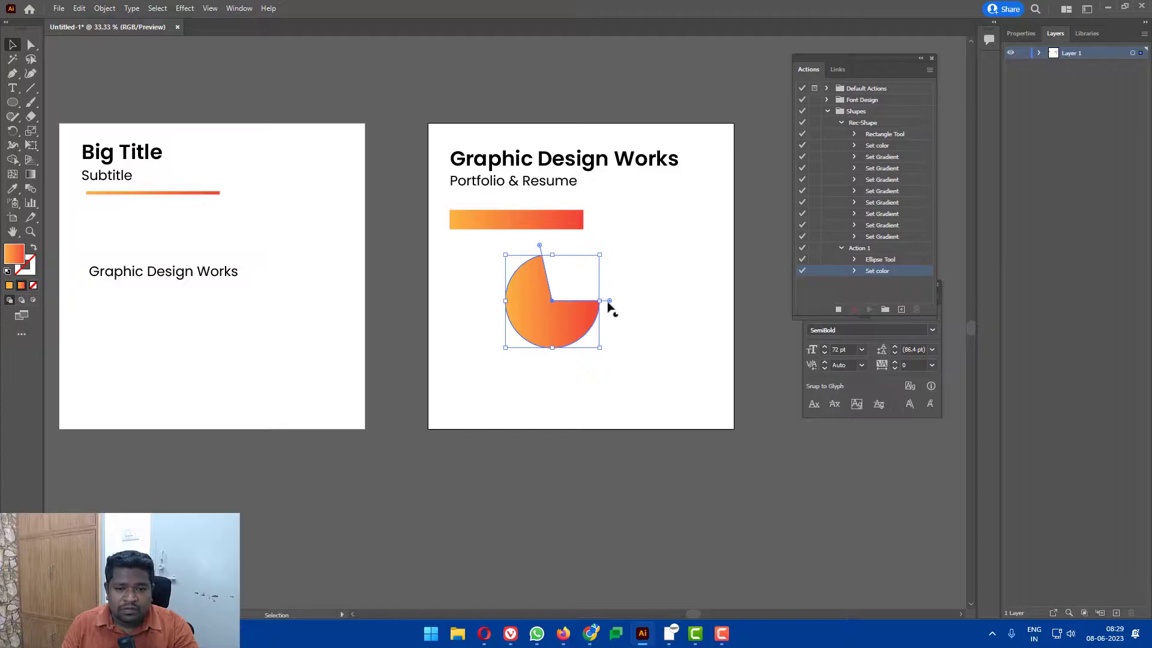
mouse_move(608, 303)
left_mouse_down()
mouse_move(573, 309)
mouse_move(628, 316)
left_mouse_up()
left_click(643, 309)
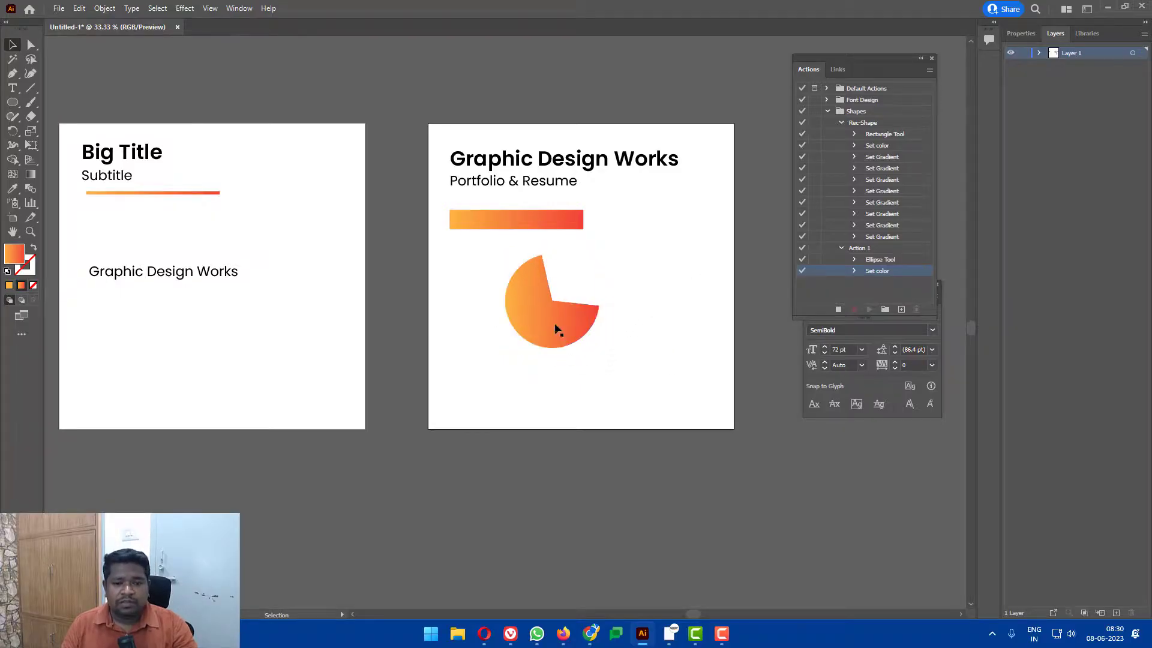
left_click_drag(555, 327, 536, 327)
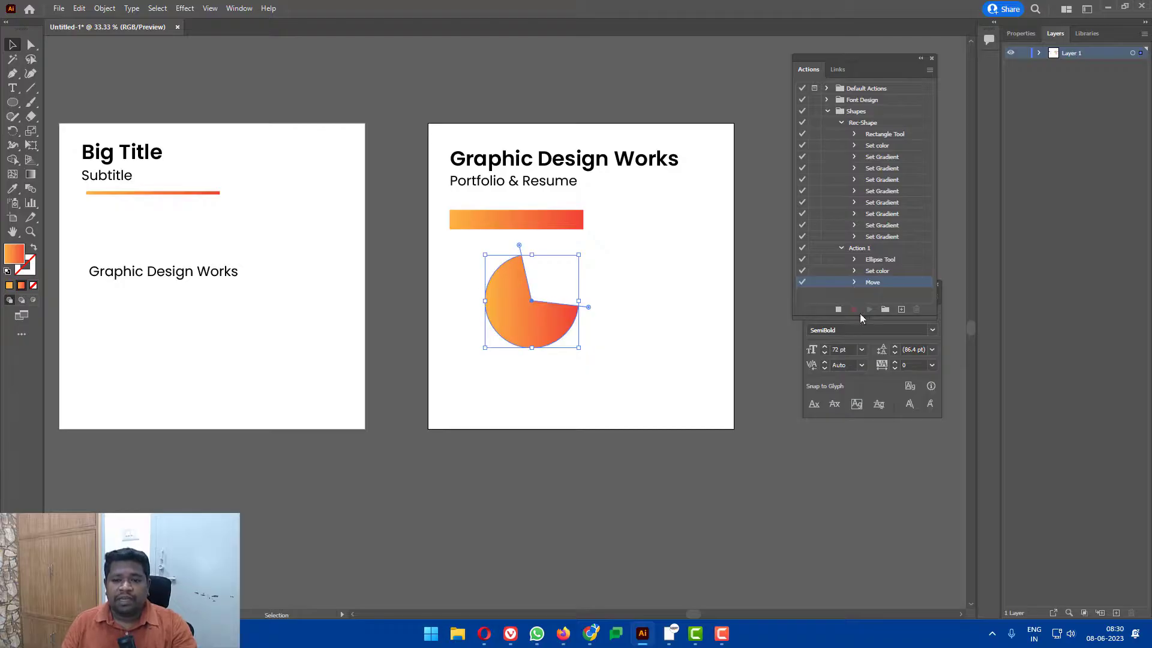
mouse_move(547, 318)
left_mouse_down()
mouse_move(571, 322)
mouse_move(553, 329)
mouse_move(694, 260)
mouse_move(596, 326)
mouse_move(630, 336)
left_mouse_up()
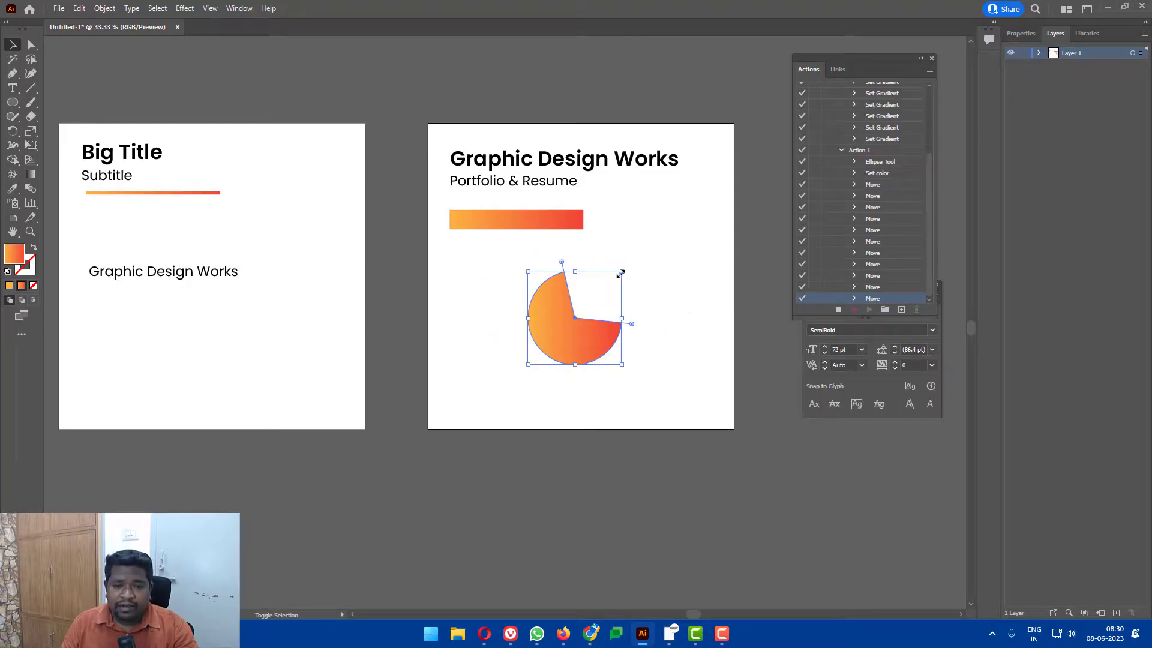
left_click_drag(622, 271, 575, 318)
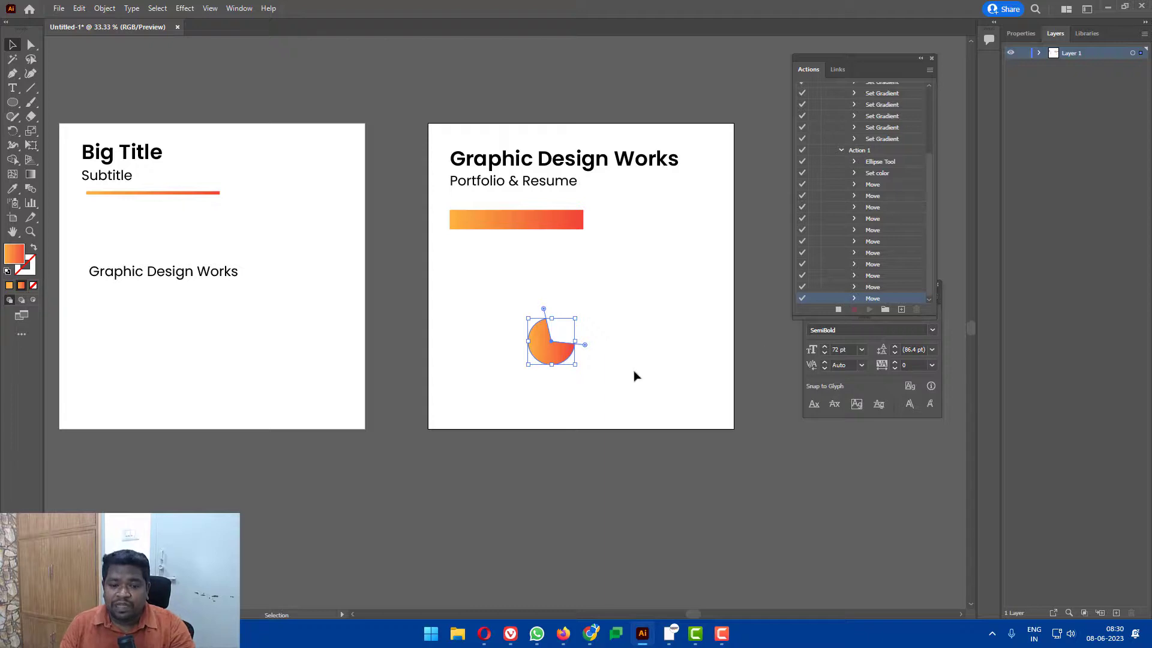
left_click_drag(553, 328, 570, 310)
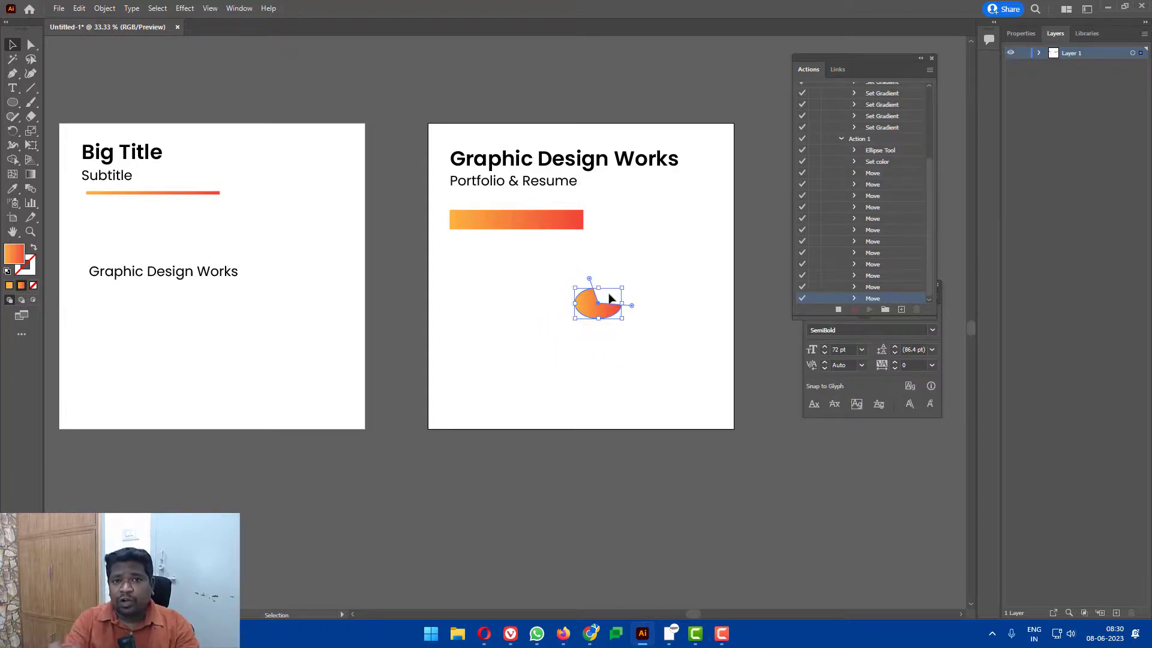
left_click(838, 310)
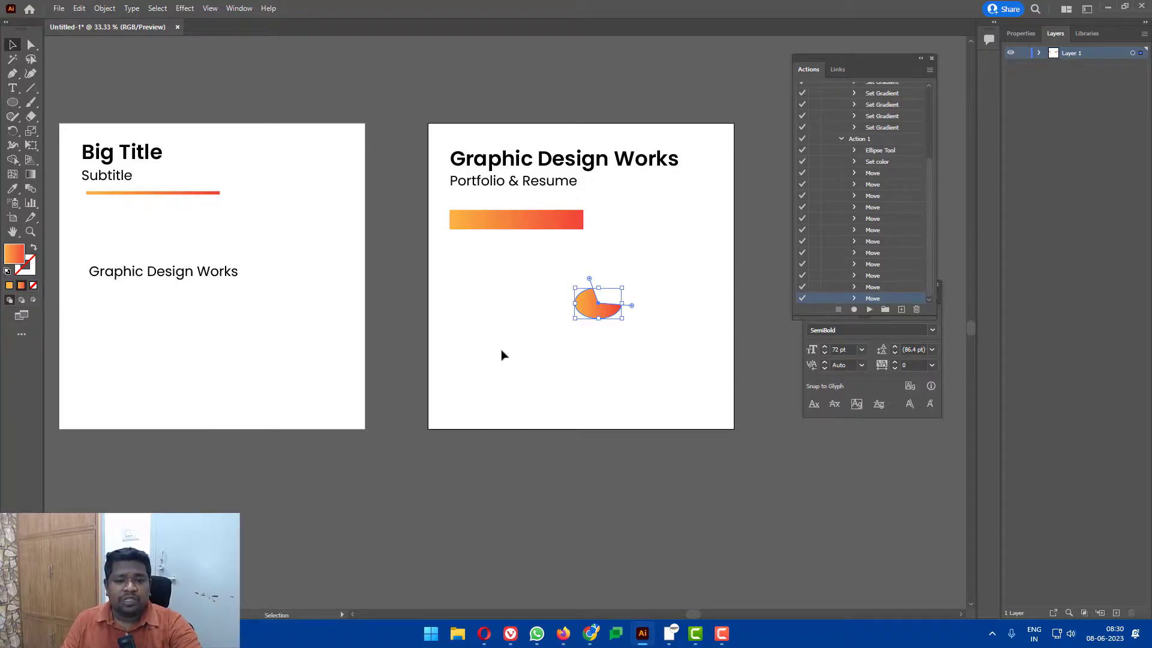
key("Delete")
left_click(855, 142)
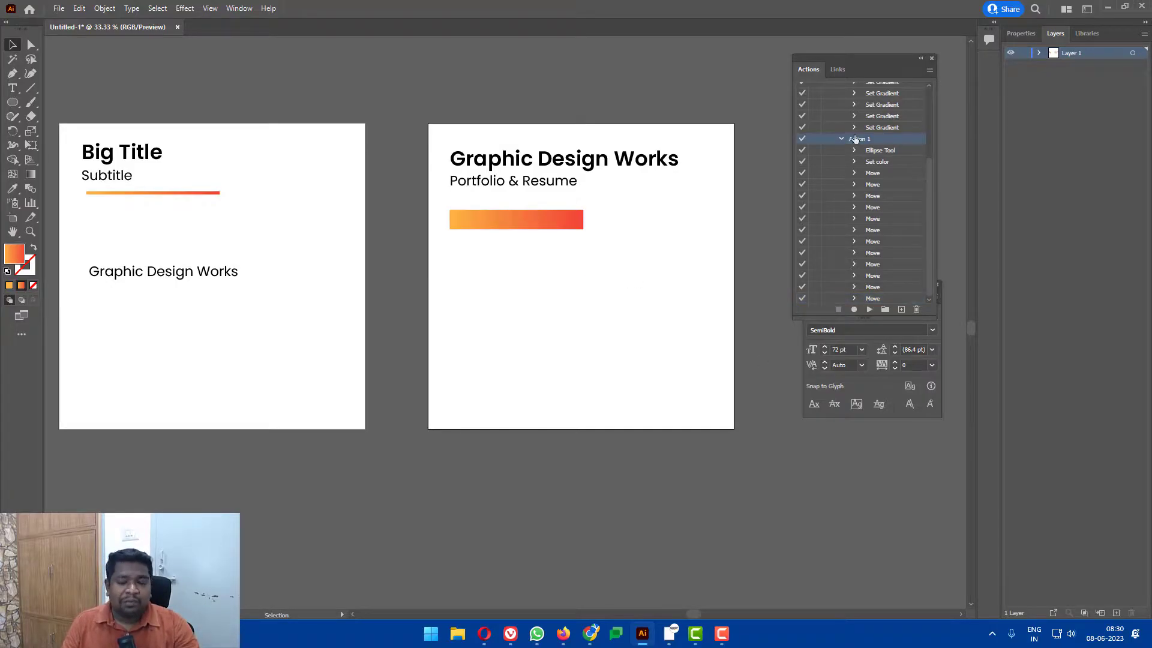
left_click(869, 309)
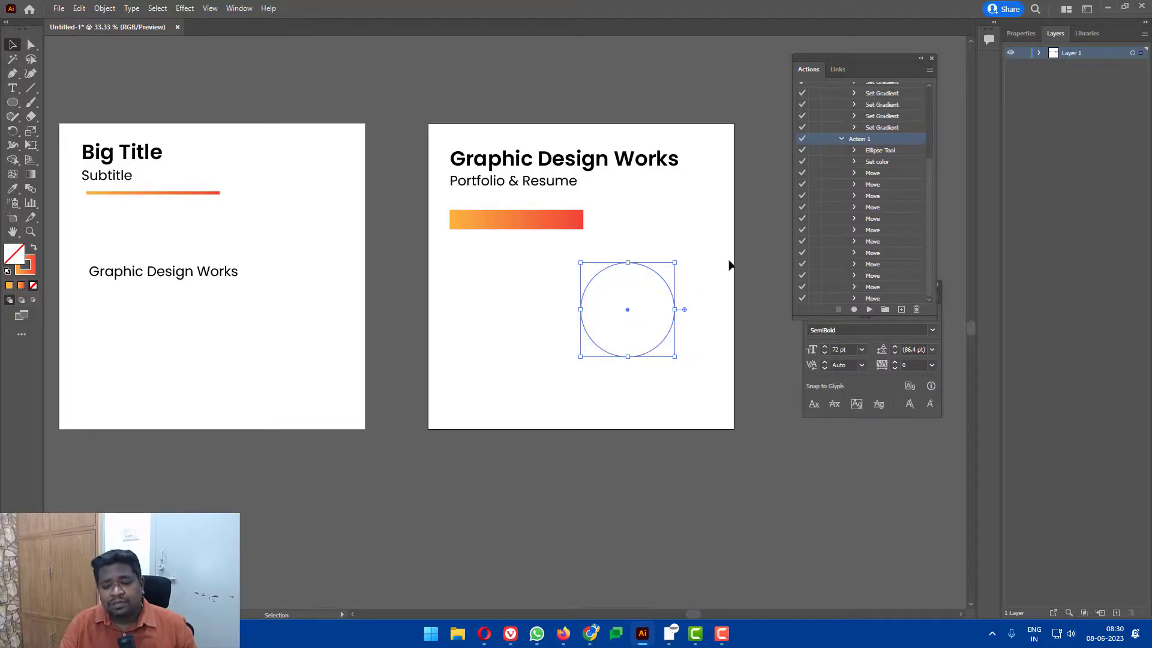
key("Delete")
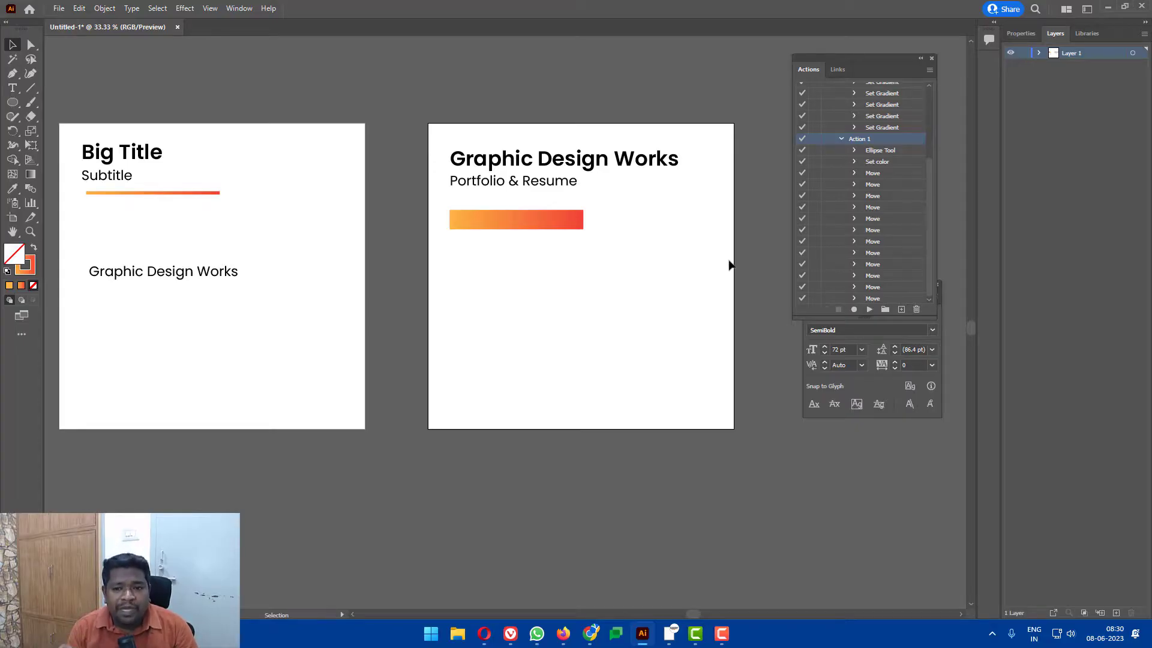
Delete Action 1 from the Shapes set and select the Shapes set
scroll(888, 171, "up", 3)
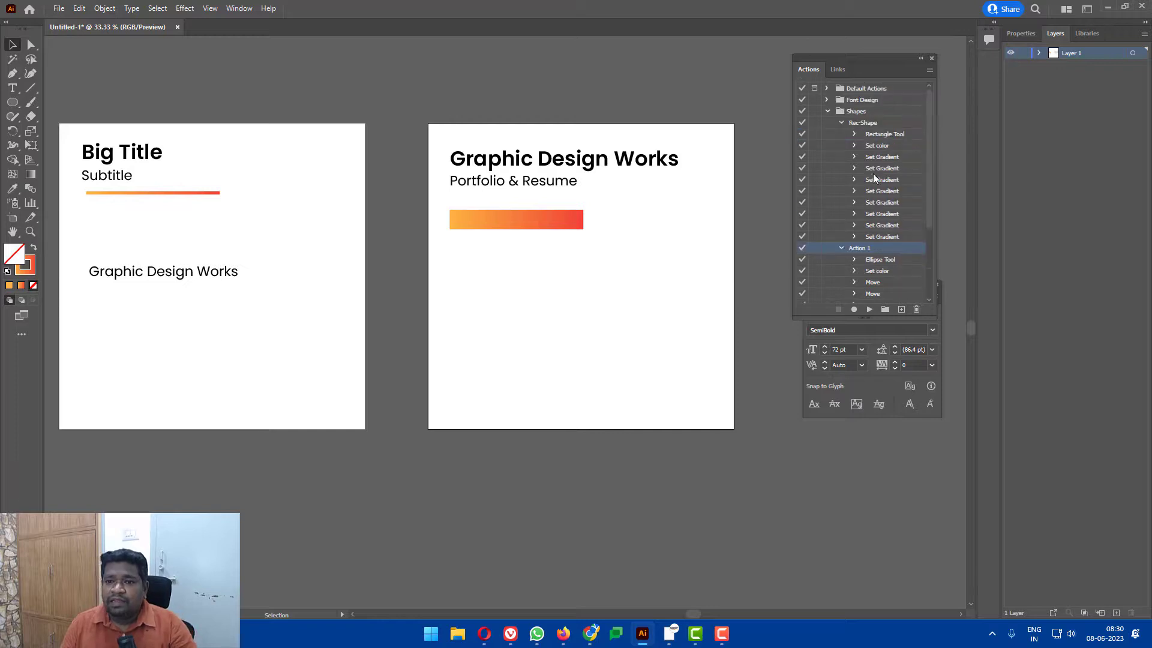
left_click(916, 310)
left_click(570, 331)
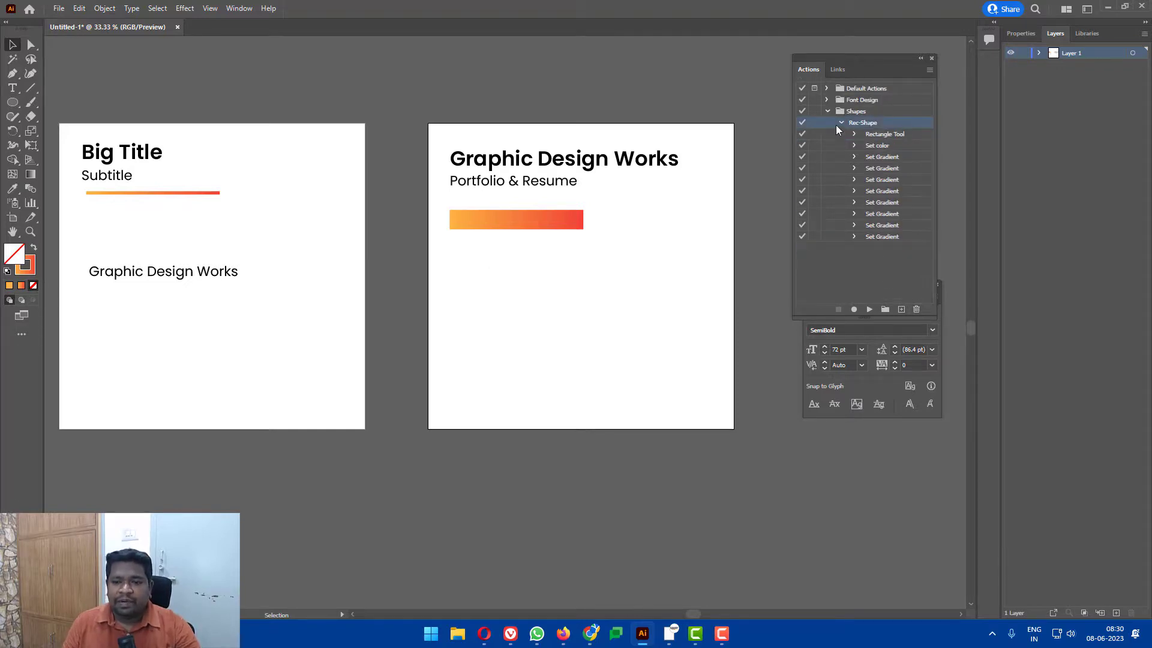
left_click(827, 112)
left_click(849, 113)
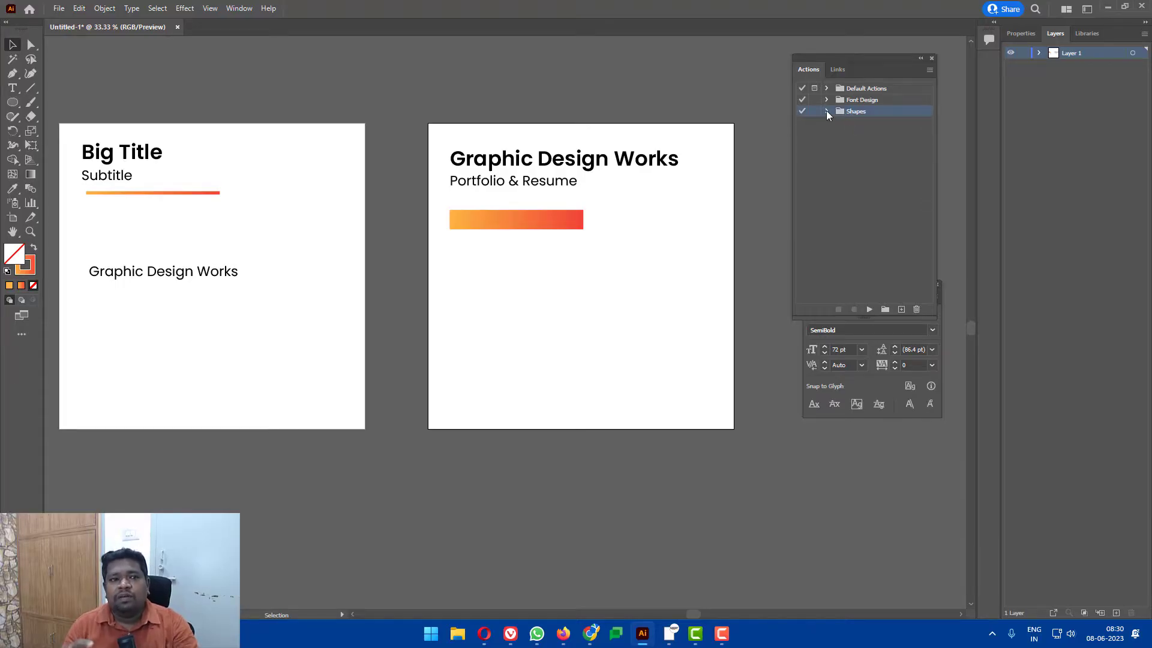
left_click(827, 111)
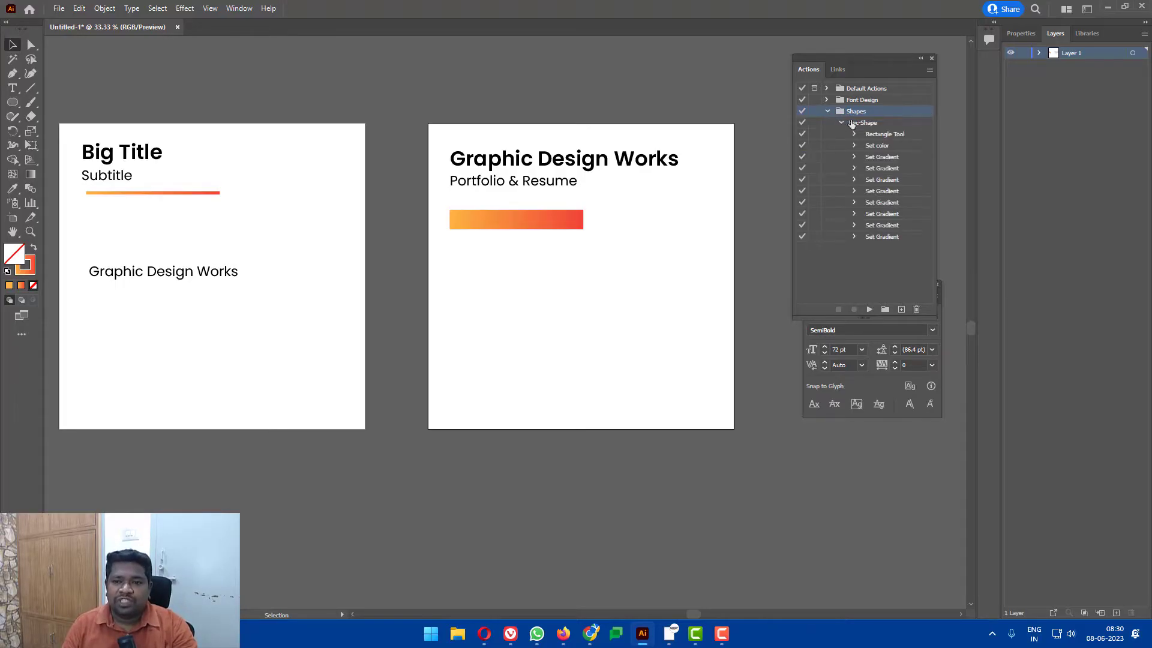
left_click(828, 112)
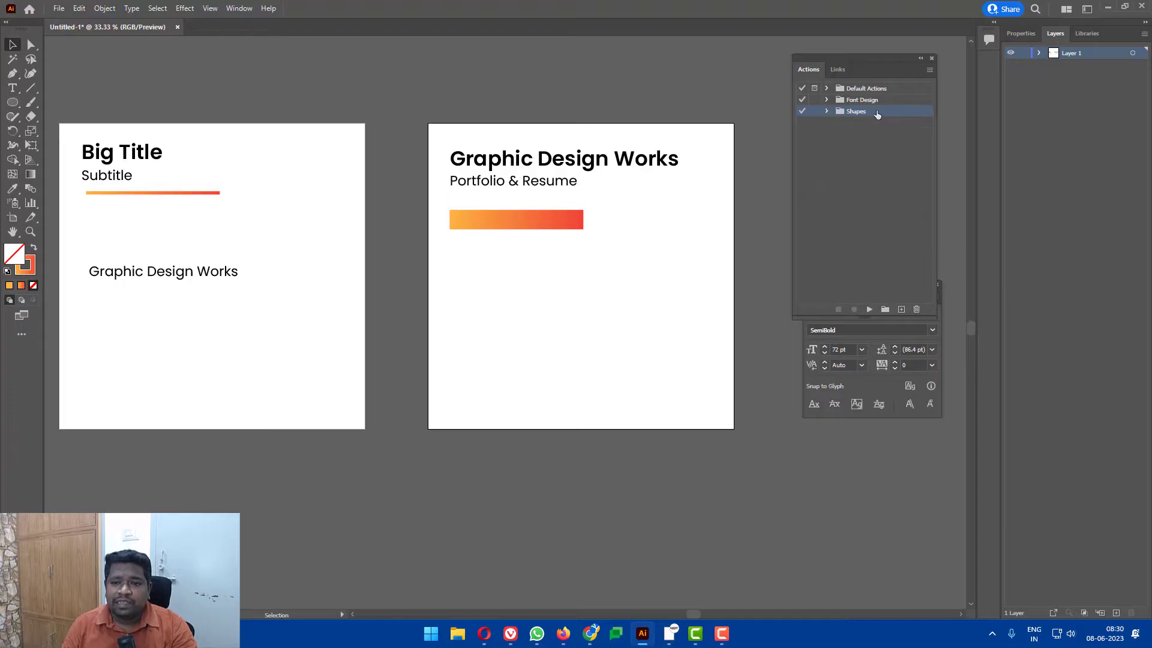
Save the actions over Big Title Text Effects in Desktop > Actions, confirming the replace
left_click(930, 70)
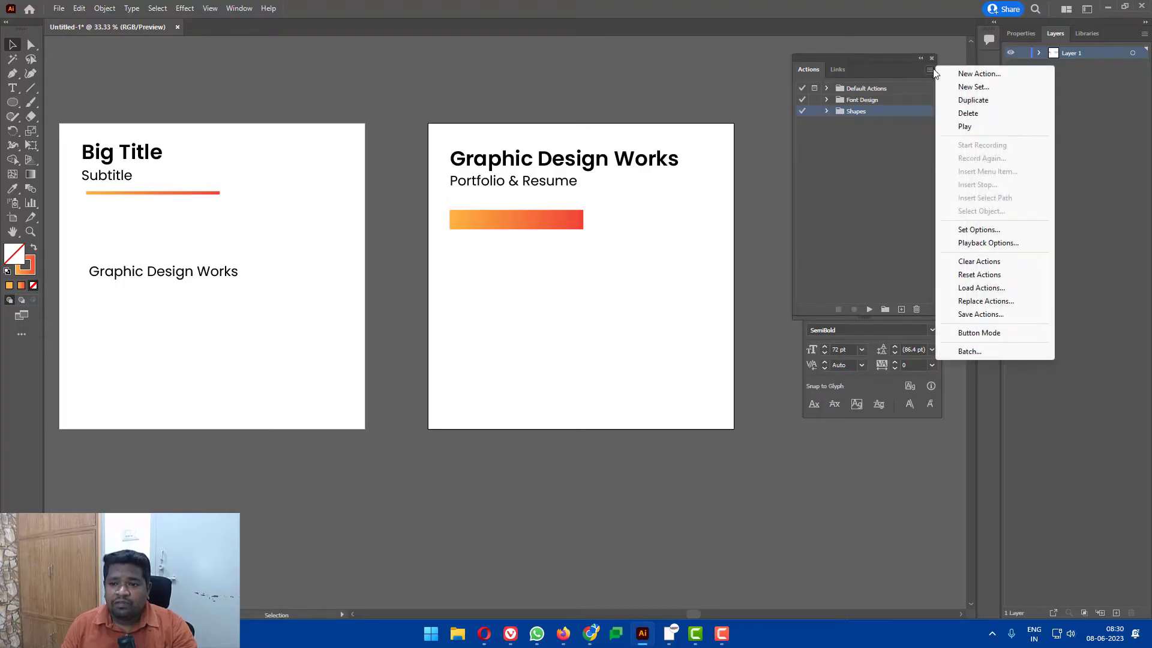
left_click(981, 314)
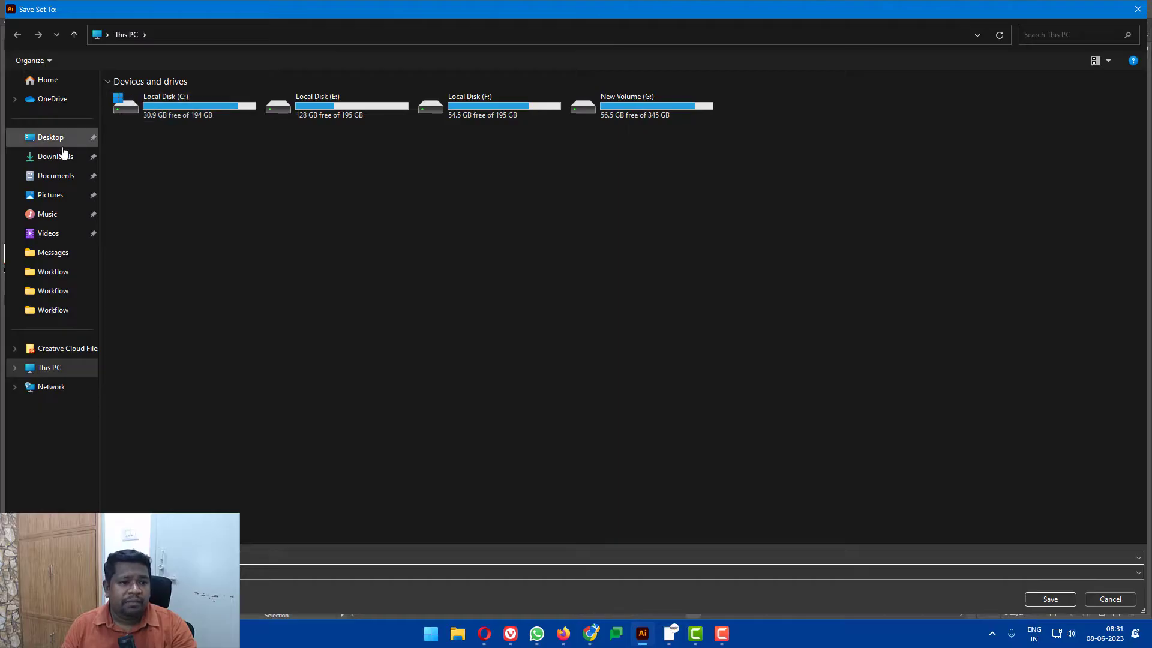
left_click(53, 137)
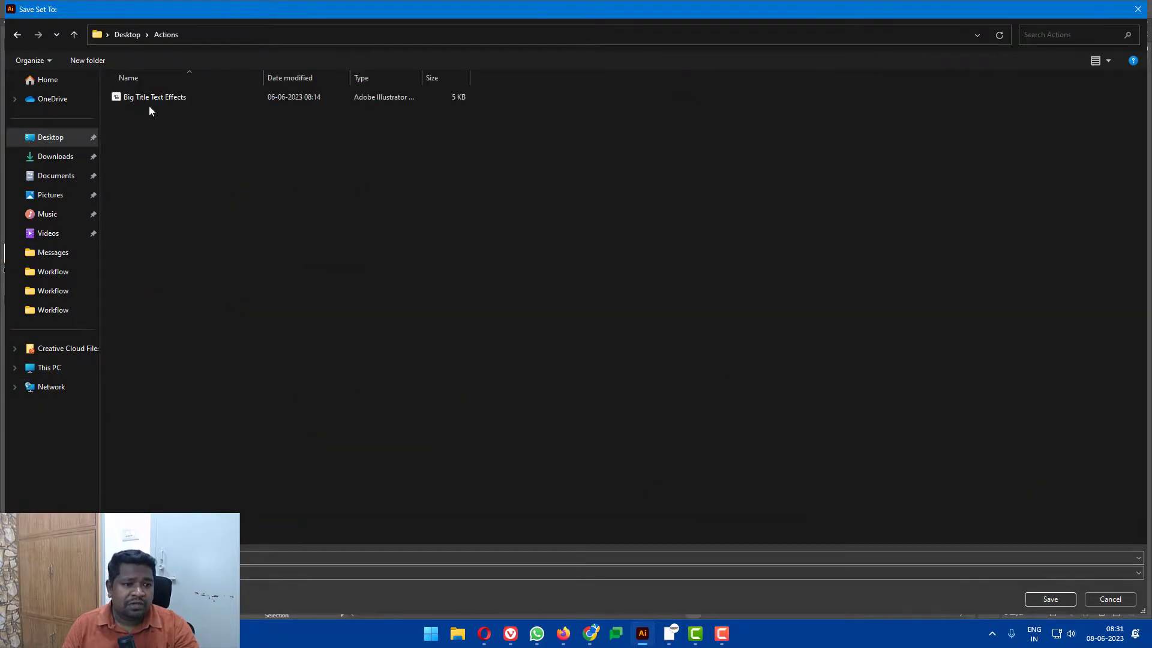
left_click(153, 98)
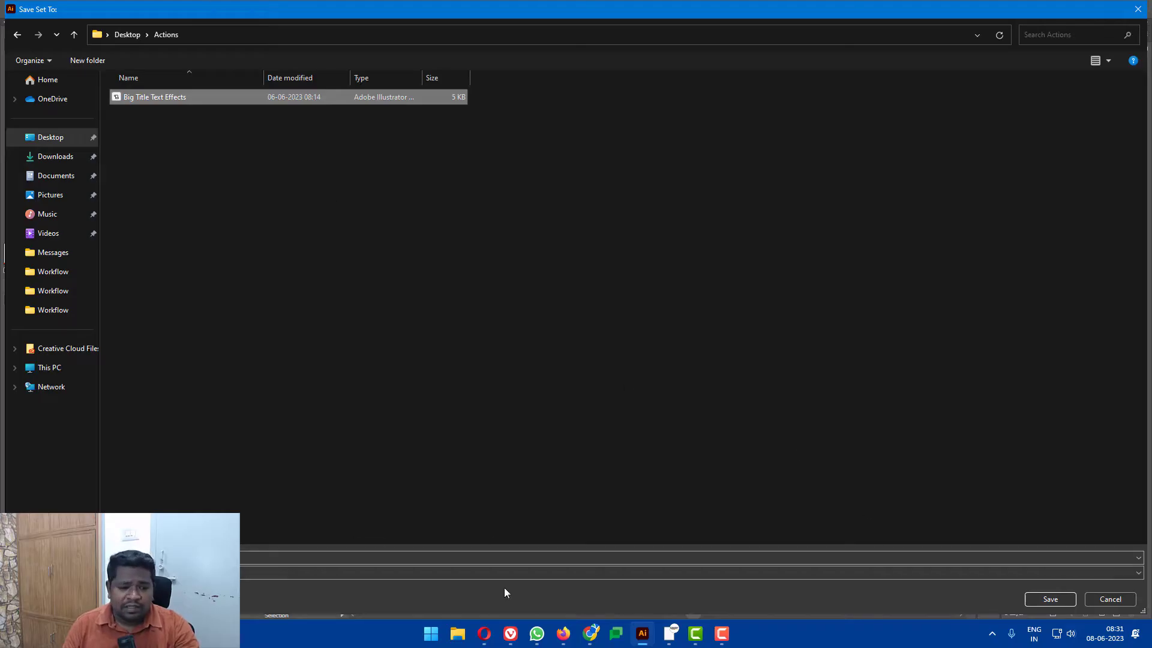
left_click(1047, 601)
left_click(633, 336)
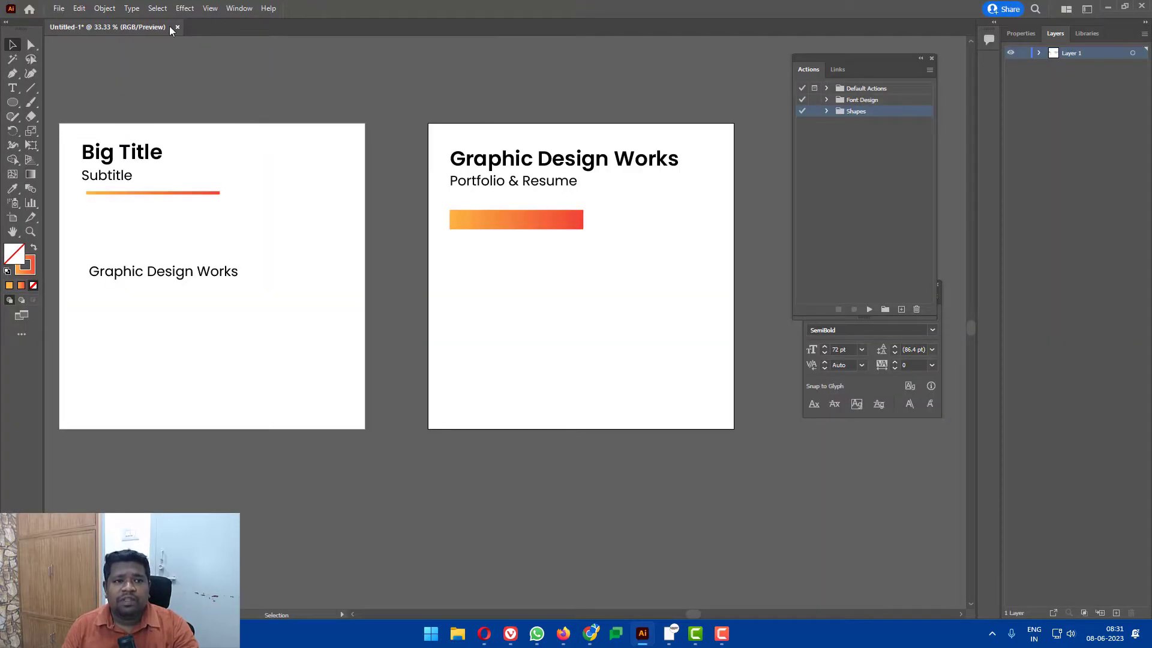
Create a new blank document via File > New
left_click(59, 8)
left_click(73, 23)
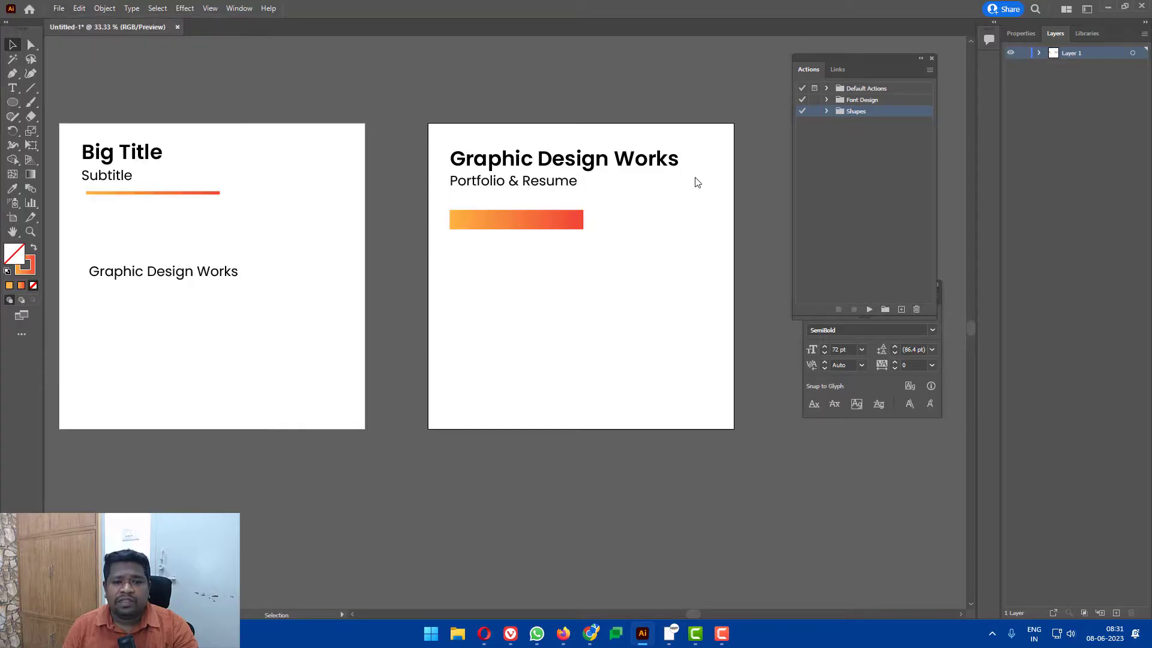
left_click(815, 496)
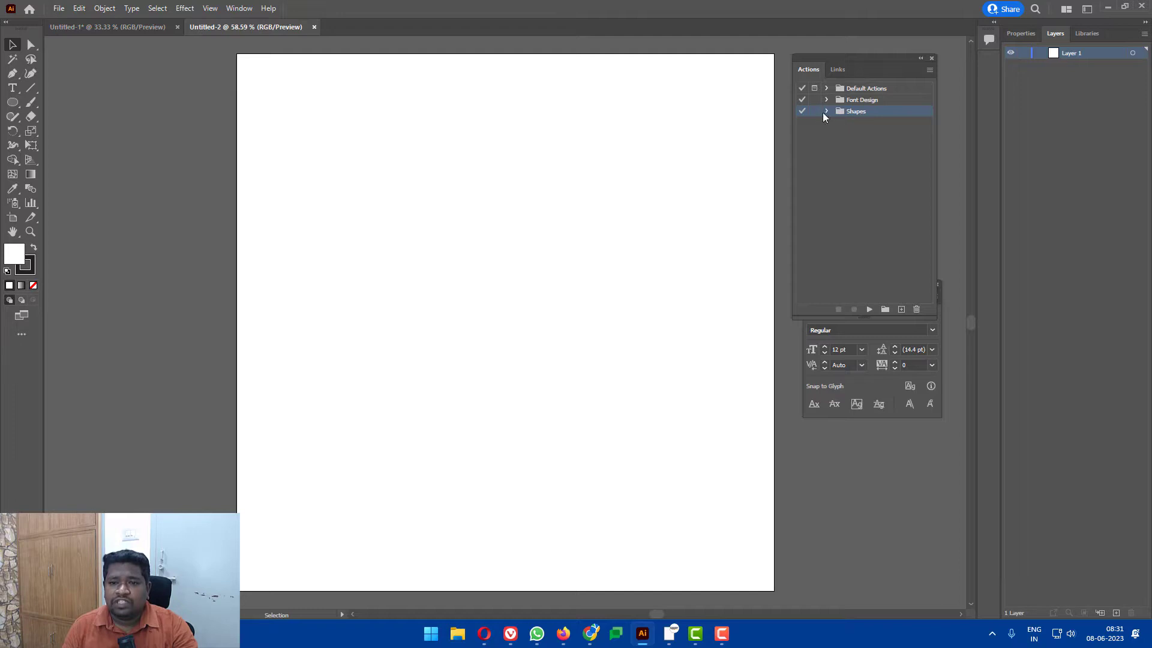
Delete the Shapes and Font Design action sets, leaving only Default Actions
left_click(917, 313)
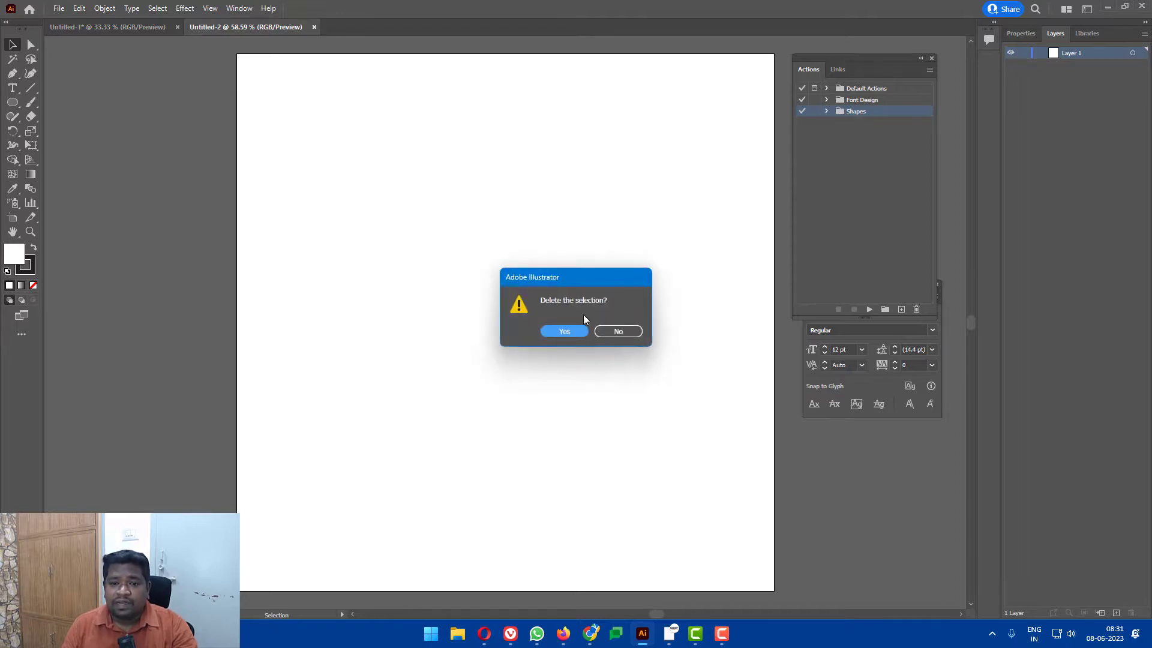
key("Return")
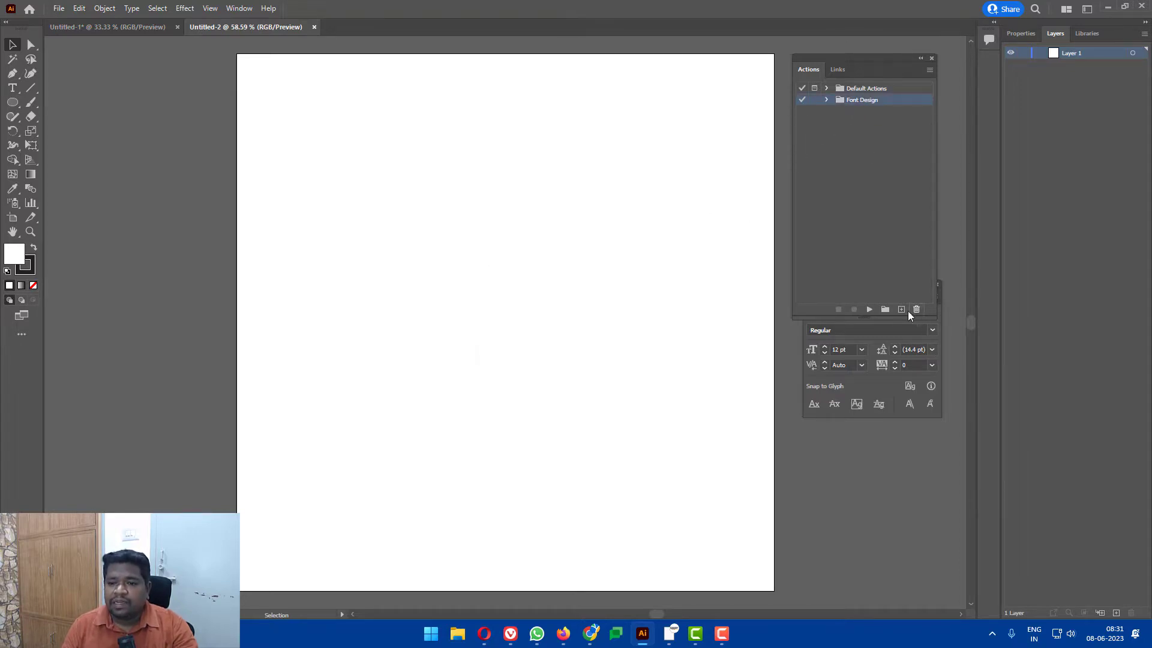
left_click(911, 311)
left_click(570, 333)
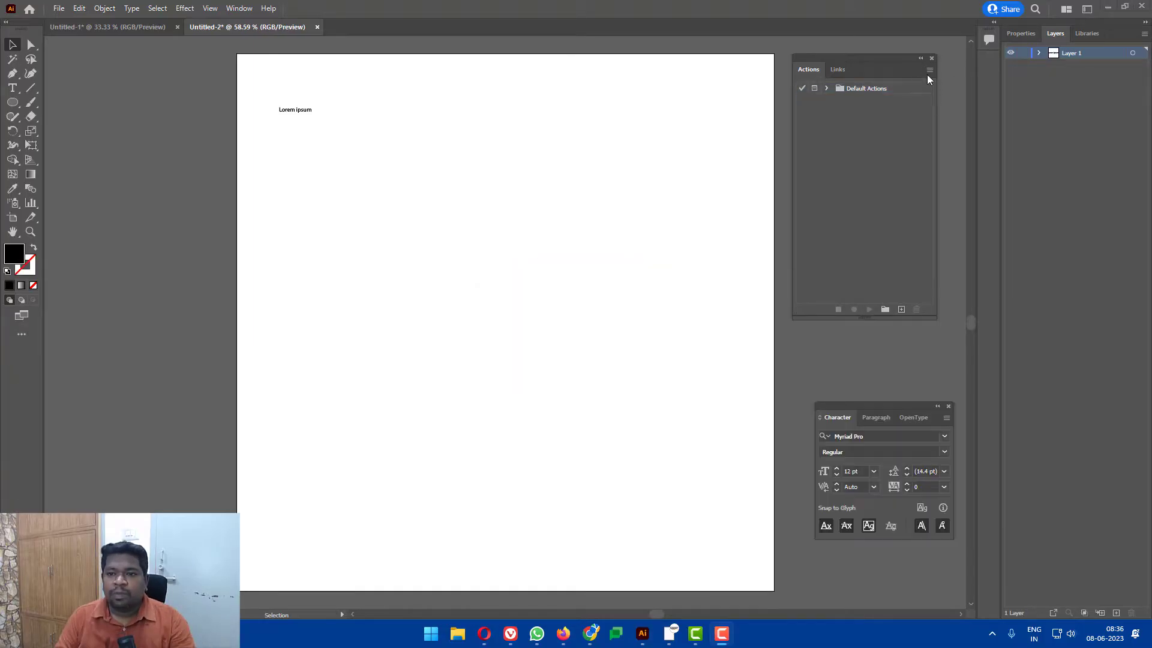
Load the Big Title Text Effects action file, then select the Lorem ipsum text
left_click(929, 71)
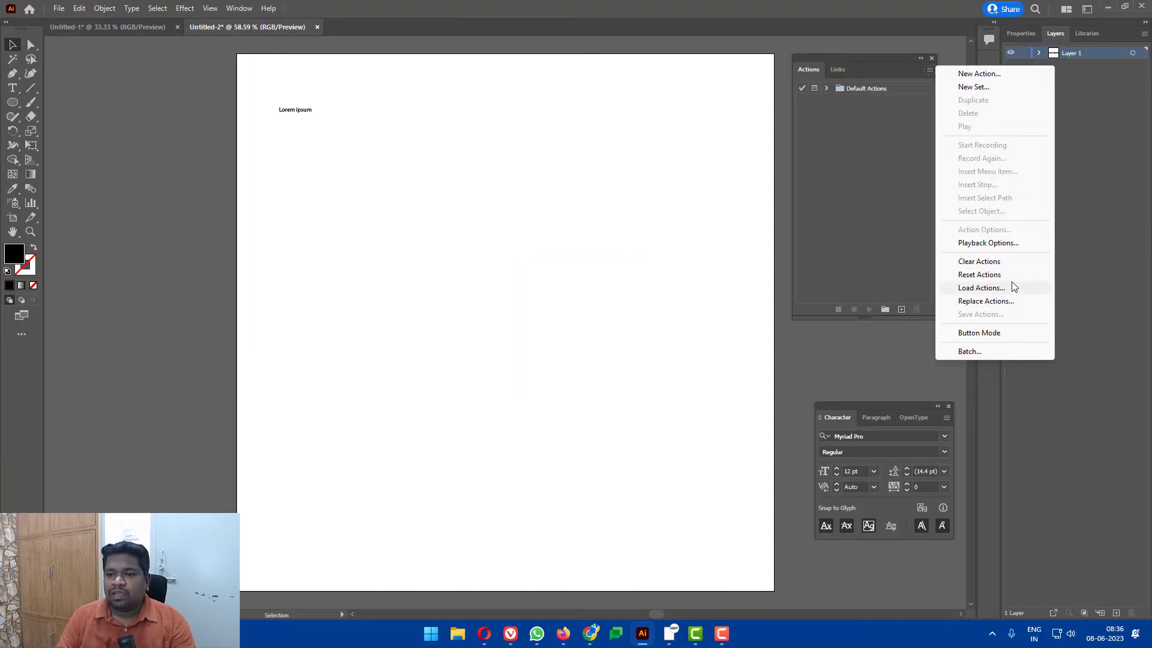
left_click(1000, 293)
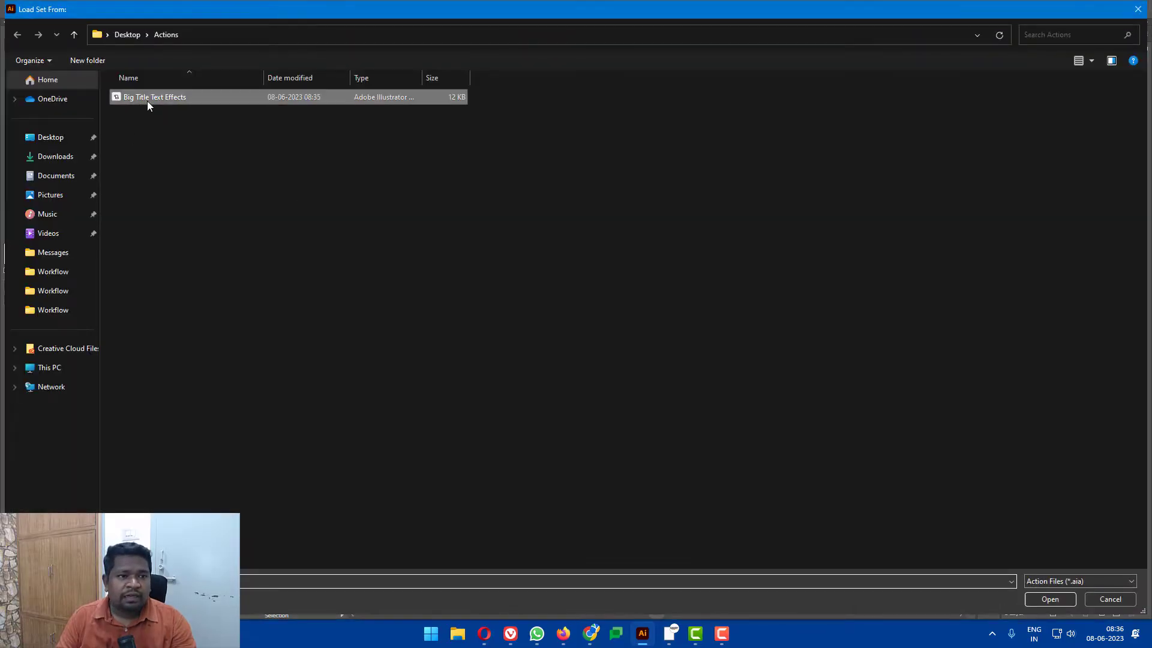
left_click(158, 100)
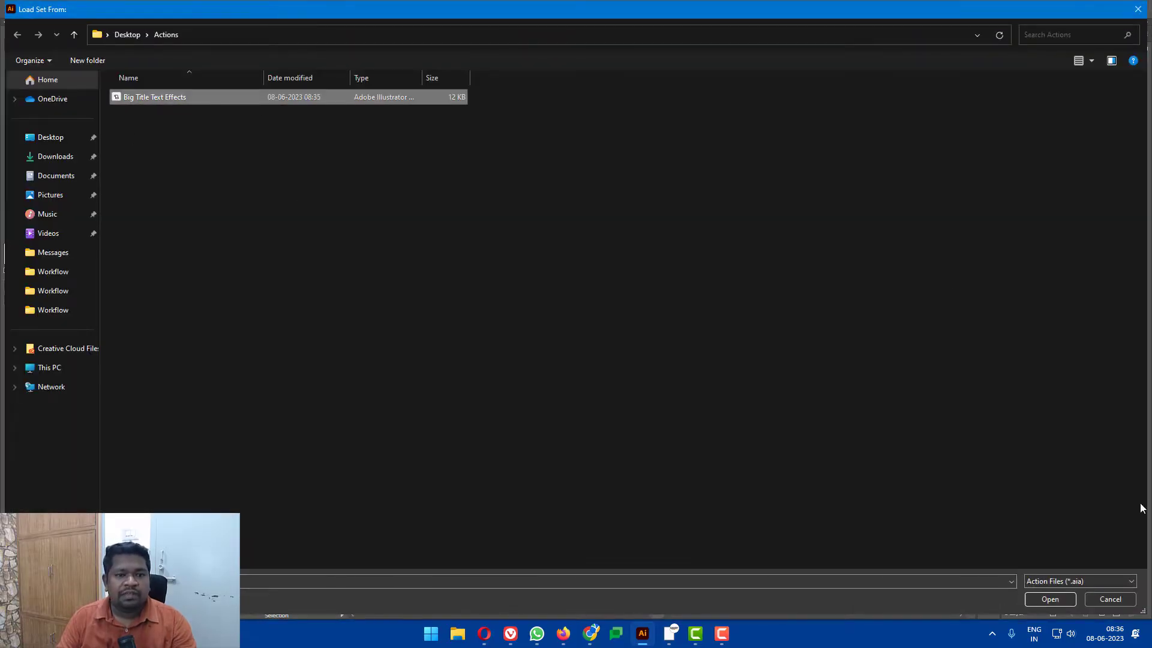
left_click(1053, 602)
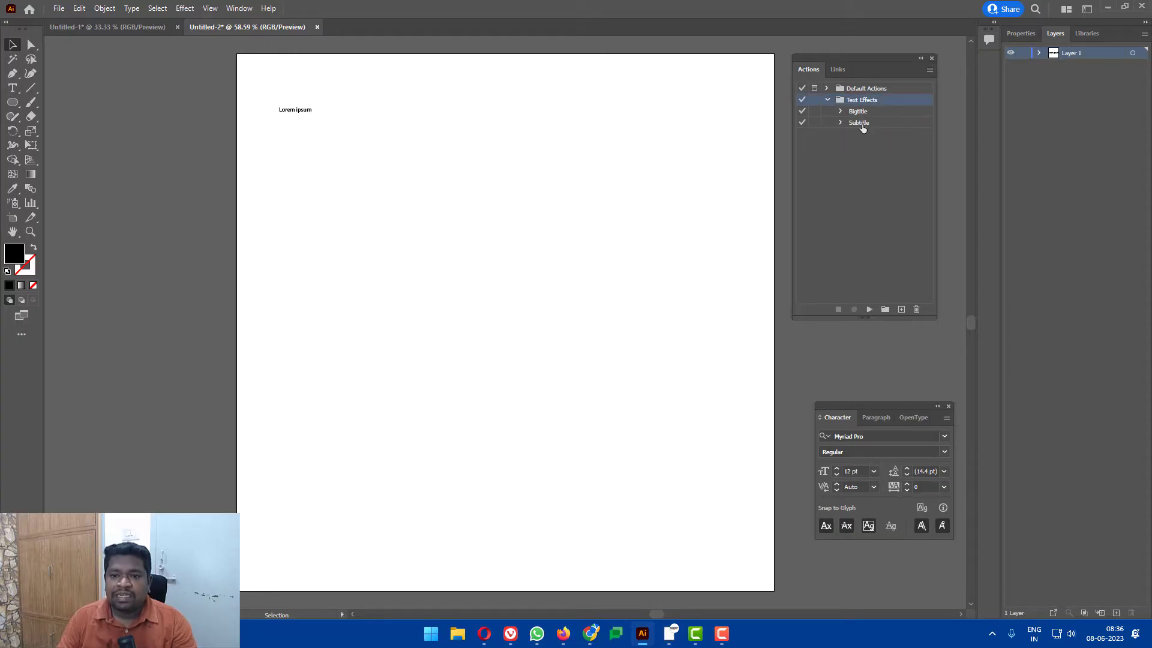
left_click(295, 109)
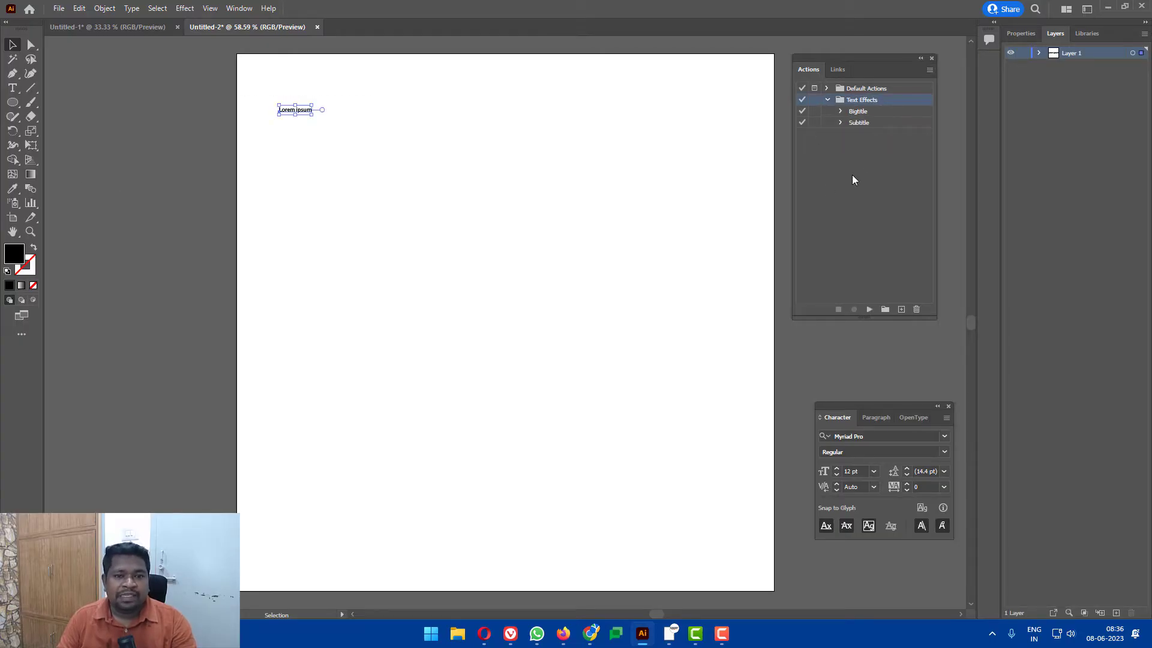
Play Bigtitle on the placeholder text and retype it as 'Graphic Design'
left_click(870, 114)
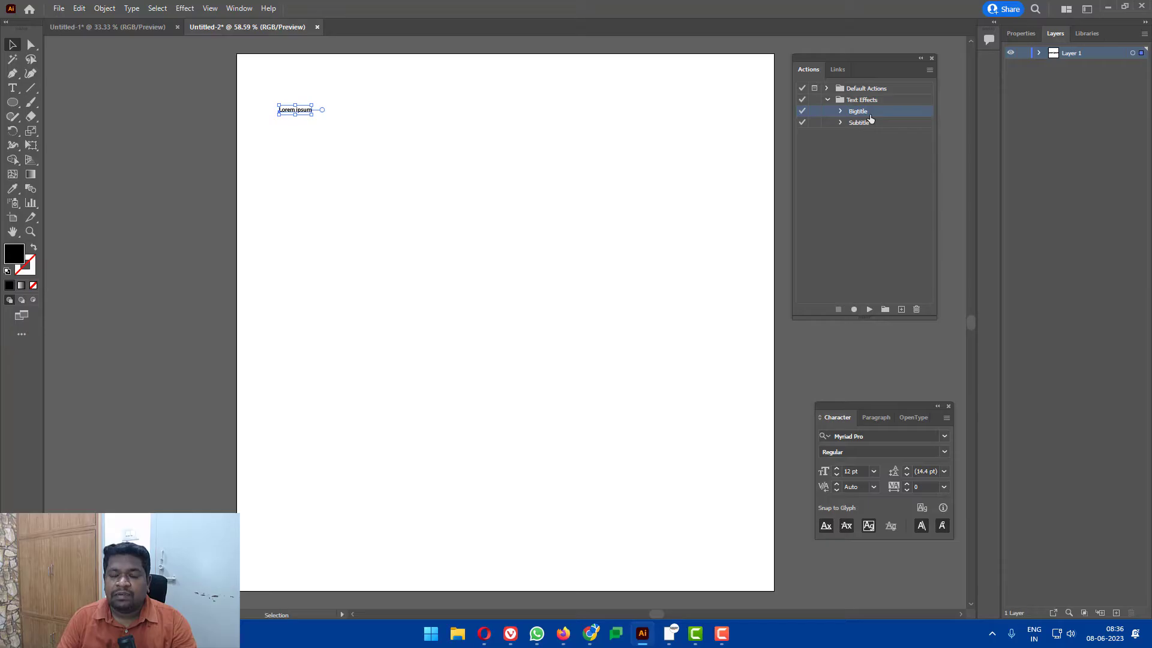
left_click(869, 310)
left_click(387, 213)
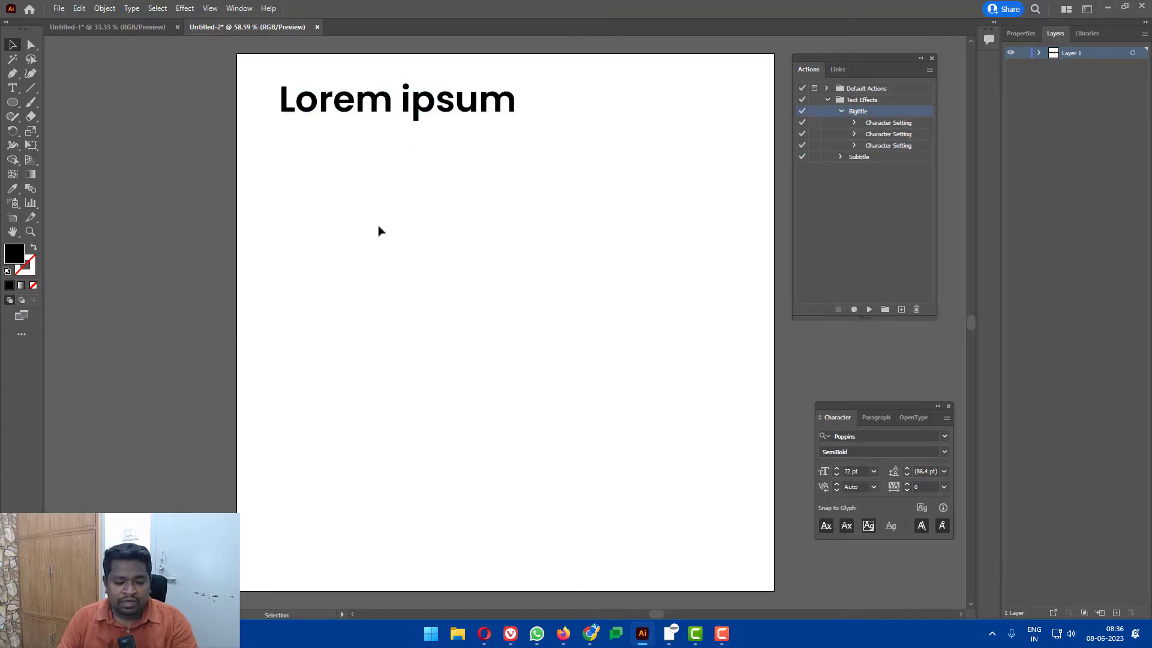
double_click(413, 114)
key("ctrl+a")
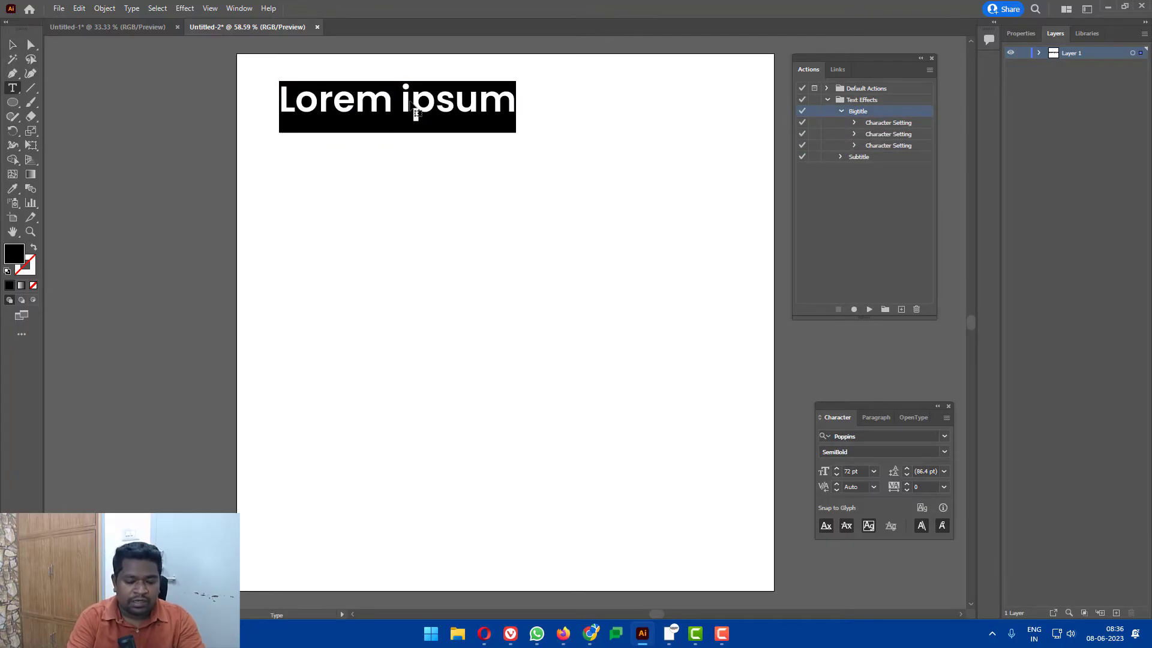
type("Gr")
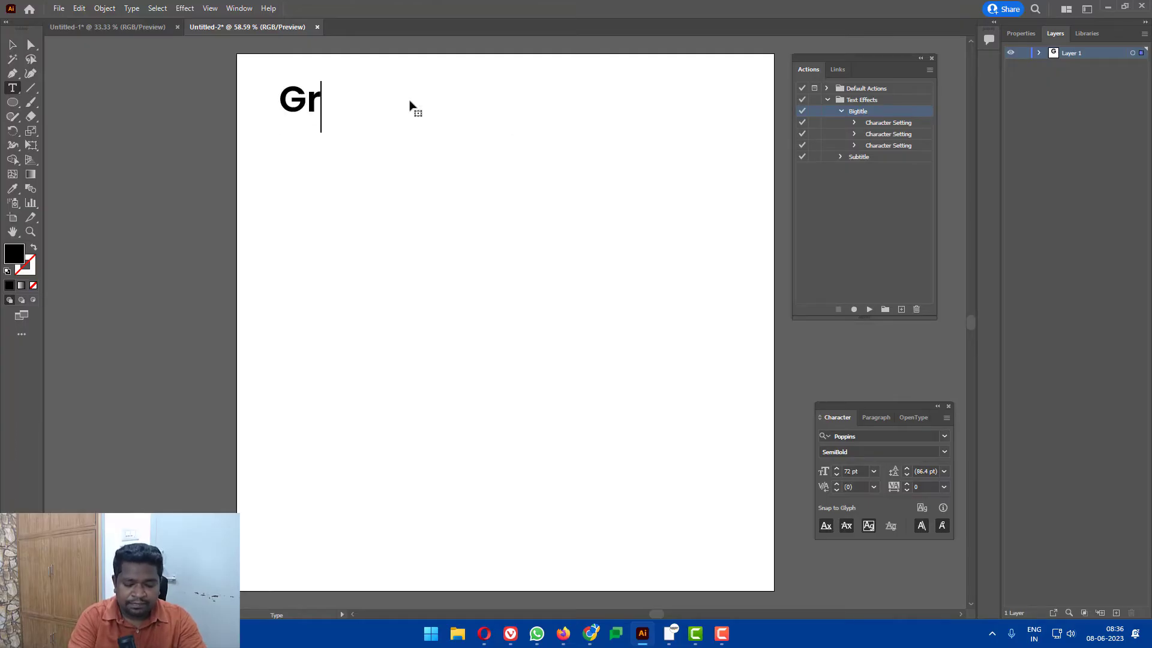
type("aphic Design")
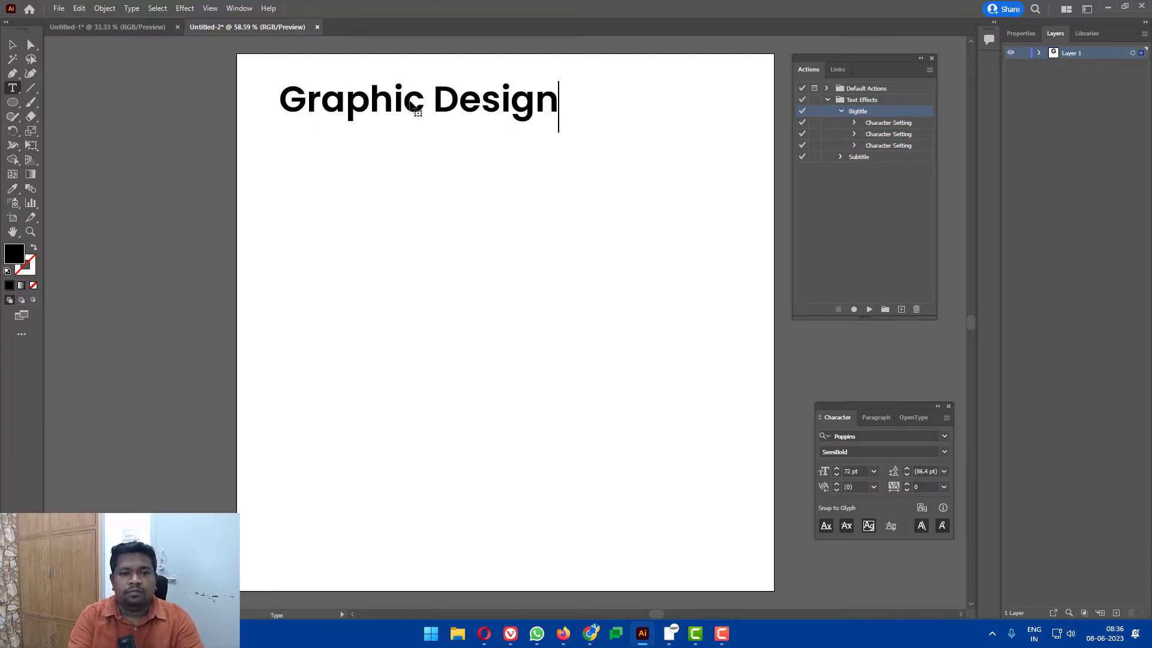
key("Escape")
left_click(522, 213)
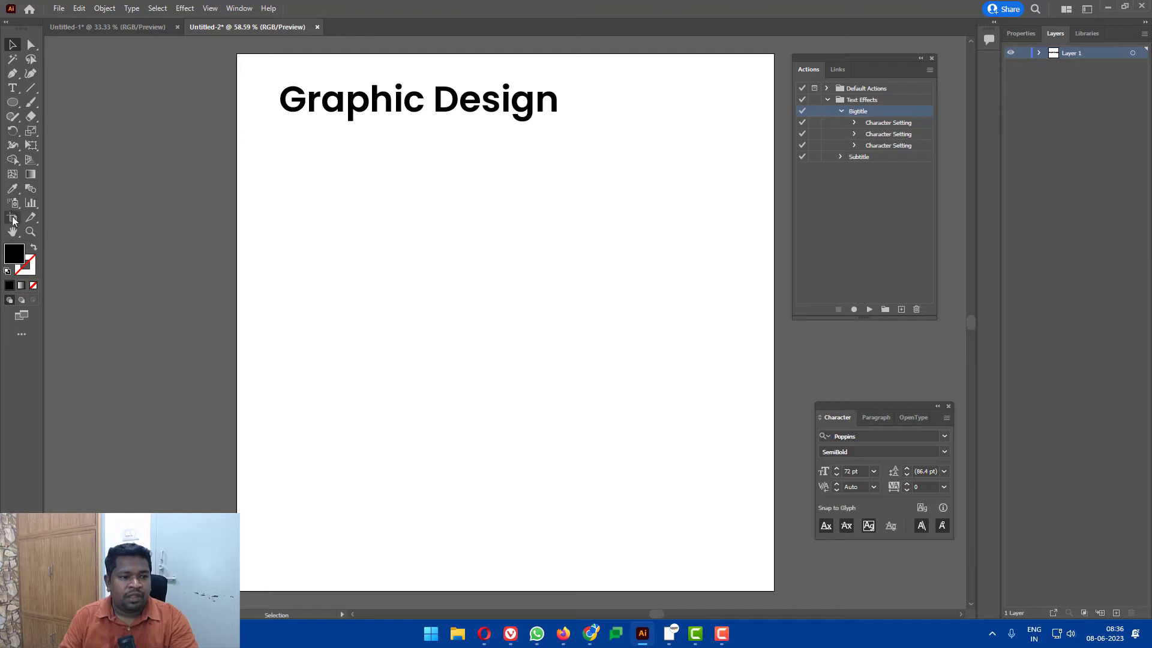
Add a 'Portfolio' text line below the Graphic Design title
left_click(12, 88)
left_click(322, 179)
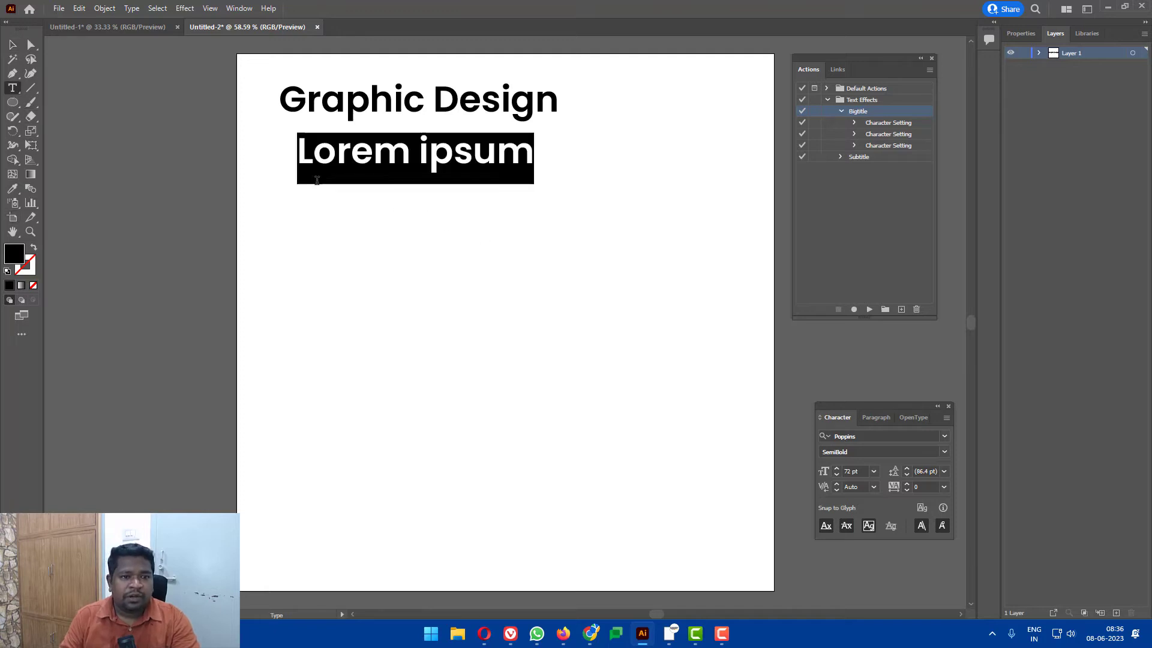
type("P")
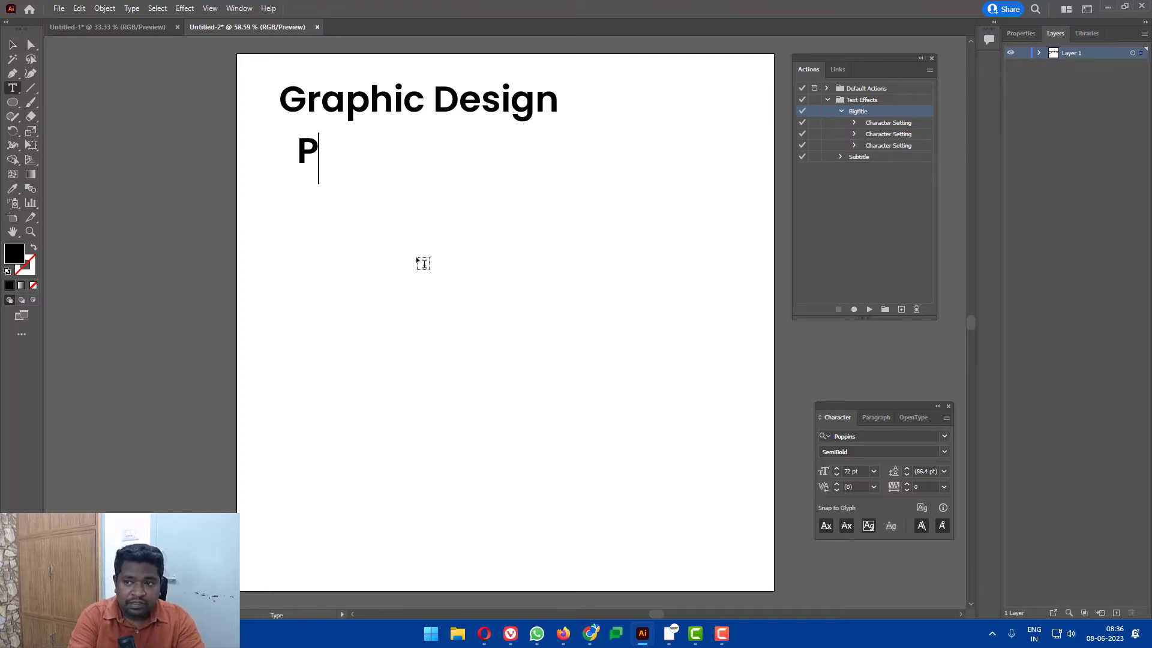
type("ortfolio")
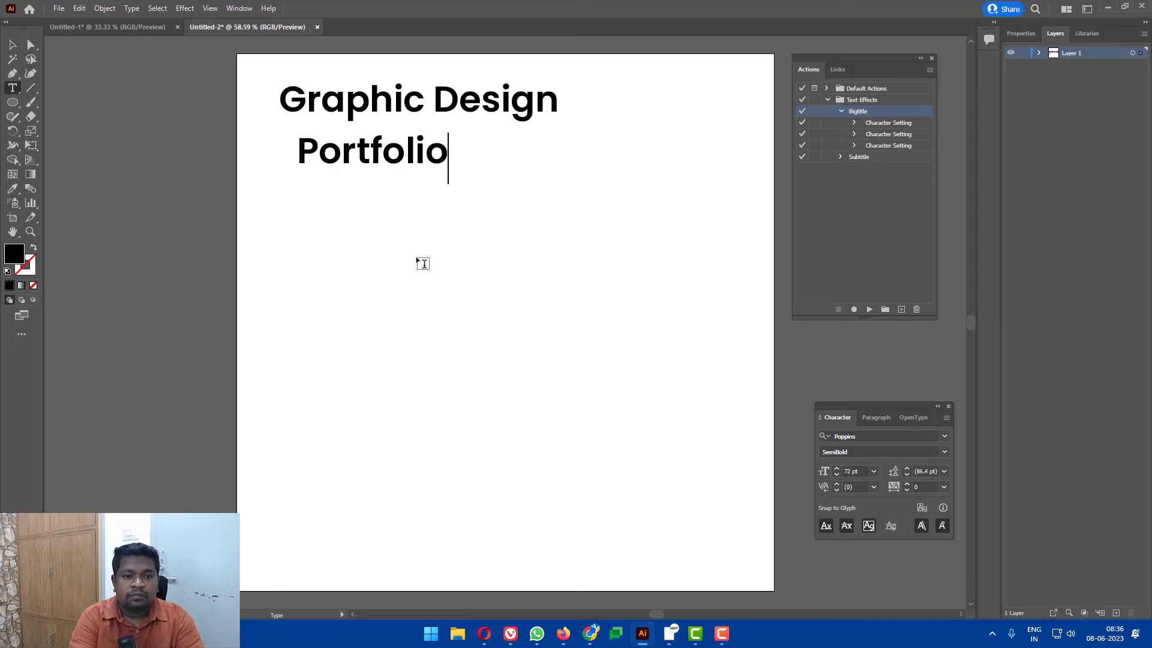
key("Escape")
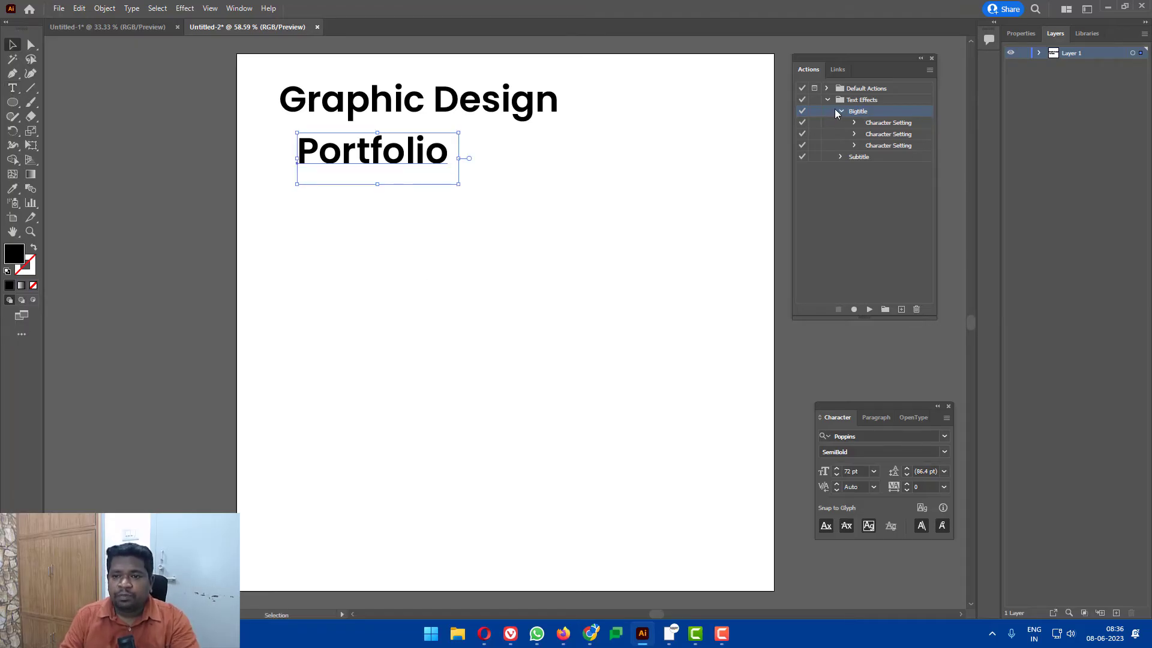
left_click(839, 112)
Play the Subtitle action to make 'Portfolio' Poppins Light 48 pt, then place it beneath the title
left_click(858, 123)
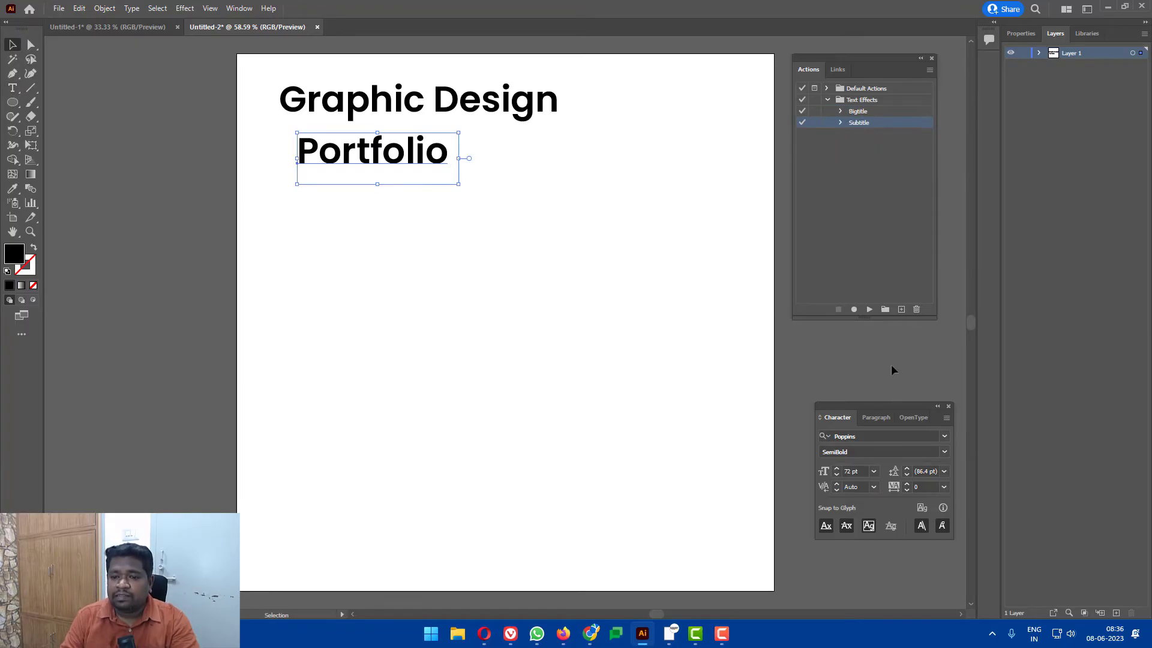
left_click(869, 309)
left_click_drag(367, 163, 348, 148)
left_click(370, 183)
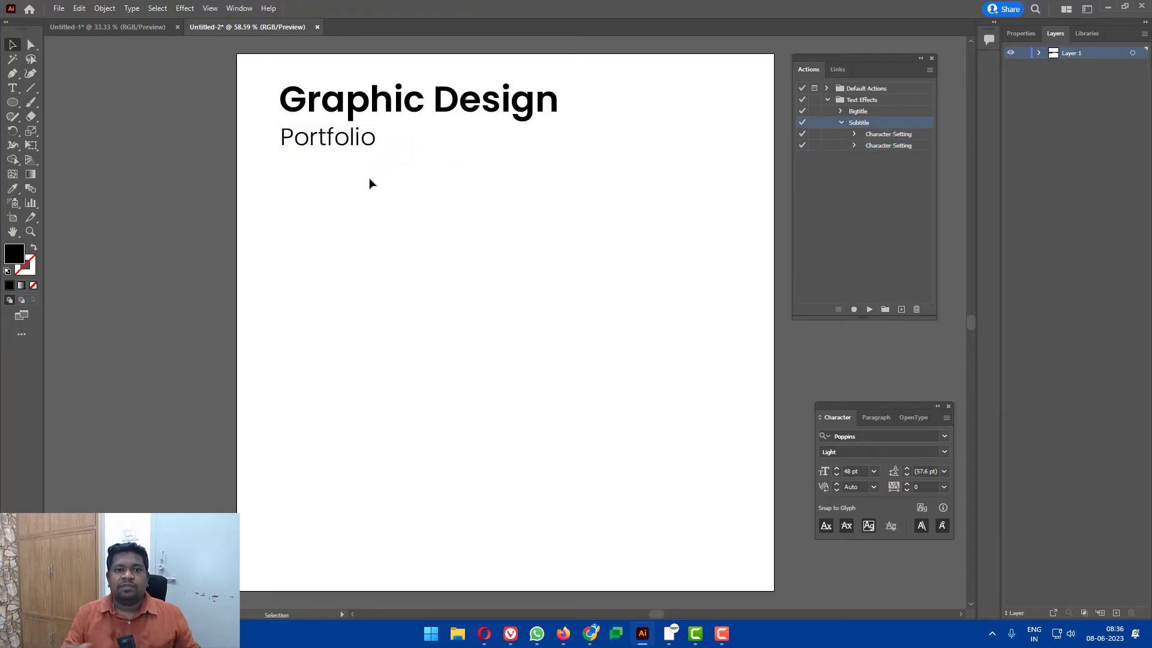